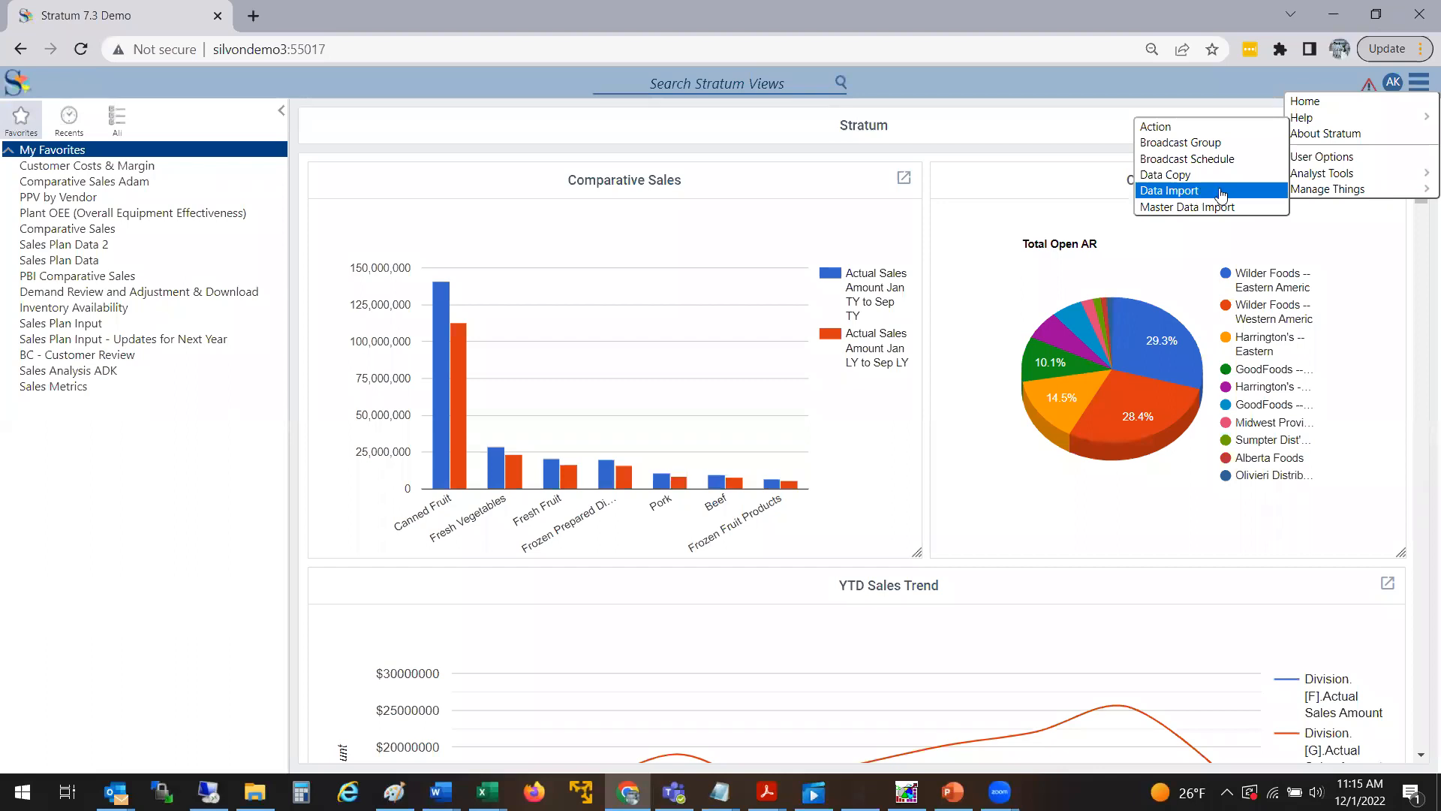
# - Start a new data import in Stratum using the Sales Plan Example workbook from the Desktop's Demo folder
pyautogui.click(1221, 194)
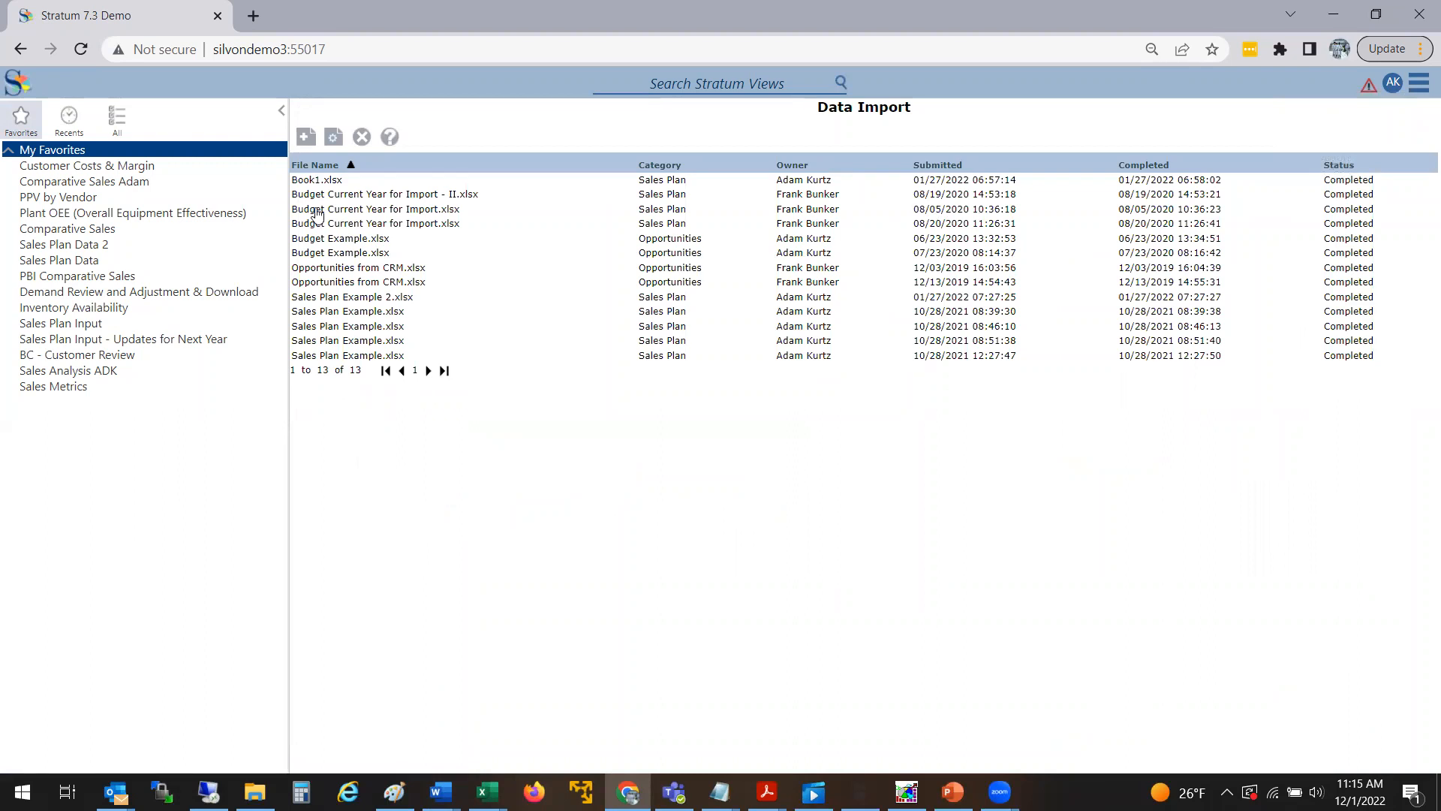
pyautogui.click(307, 138)
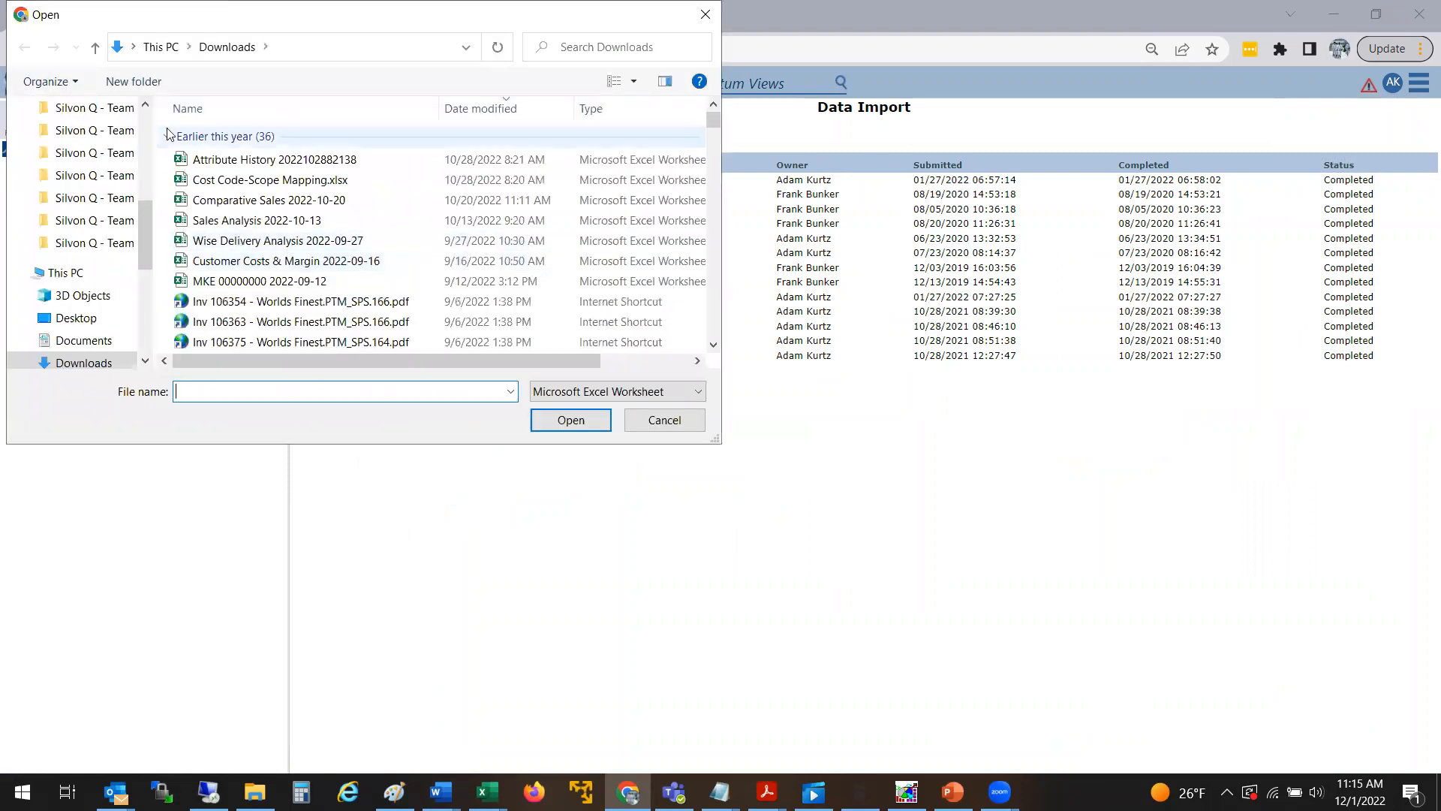
pyautogui.scroll(3, 149, 136)
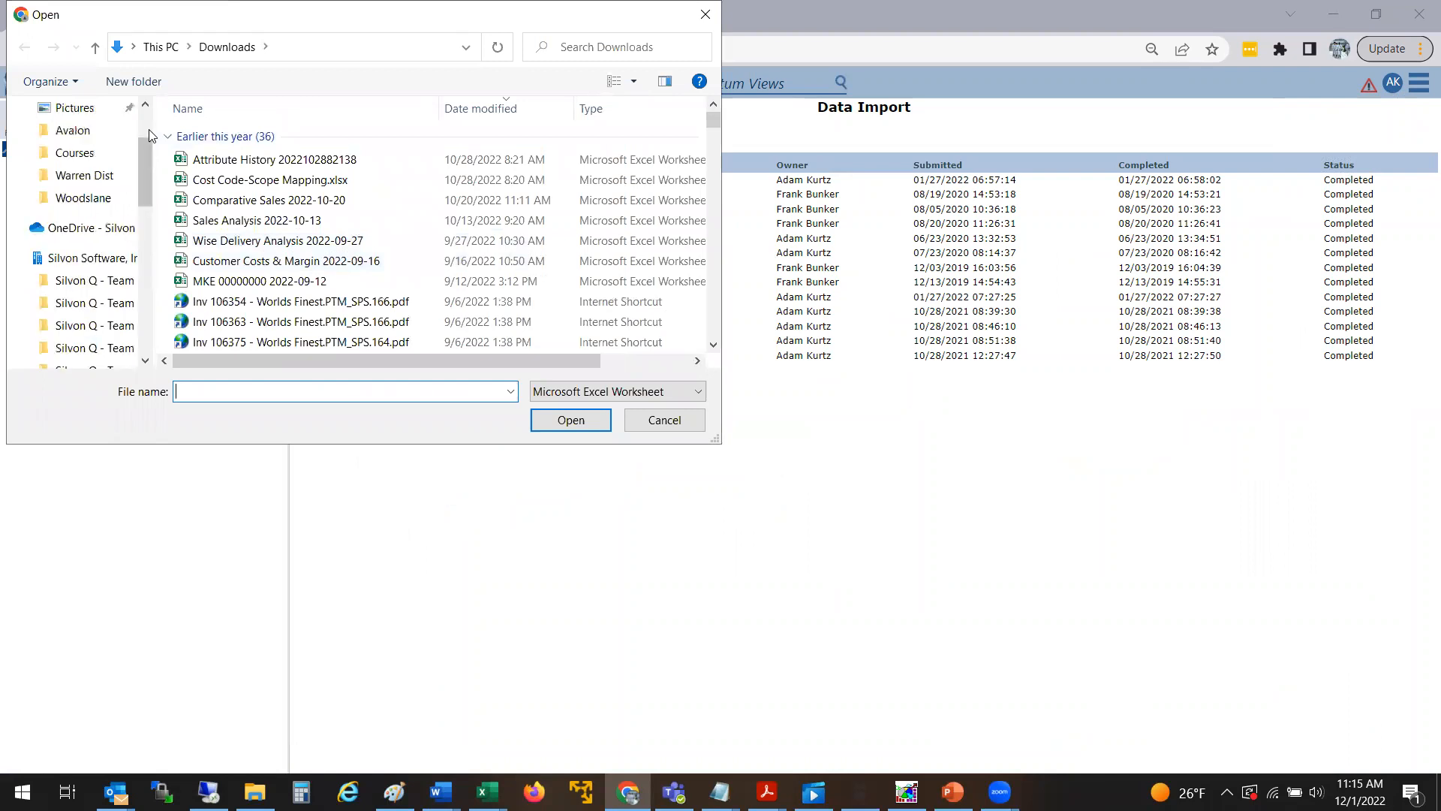
pyautogui.scroll(2, 142, 132)
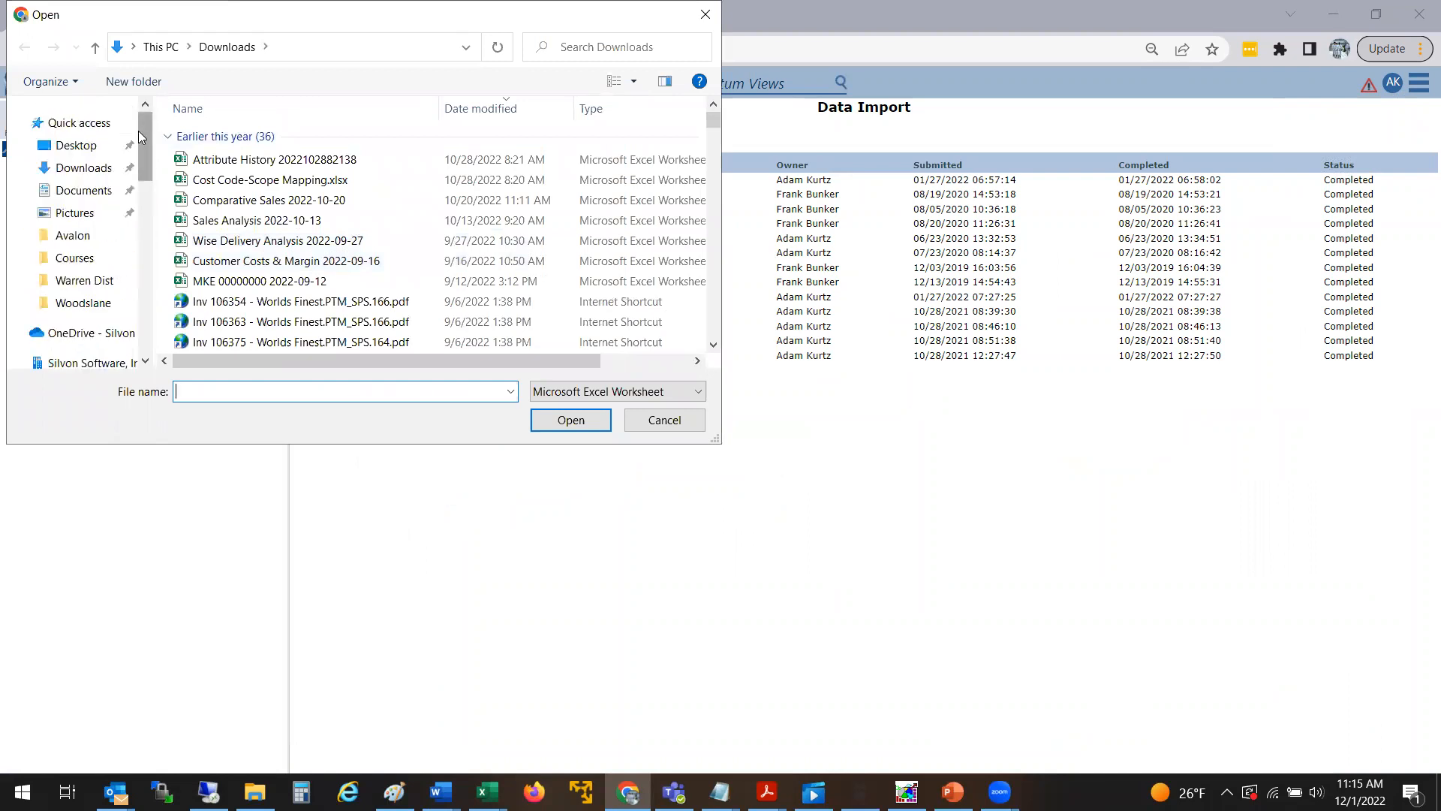
pyautogui.click(96, 145)
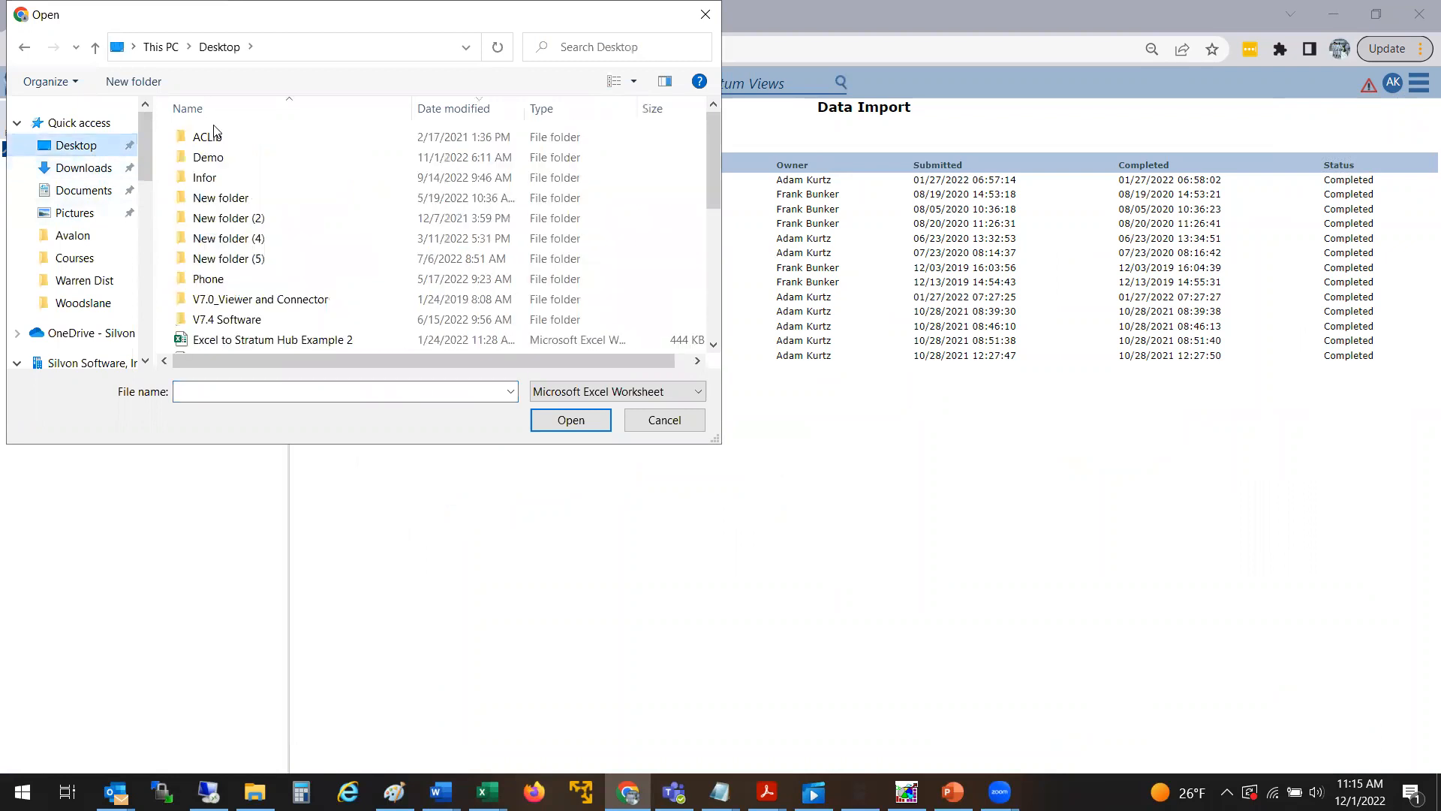
pyautogui.doubleClick(224, 156)
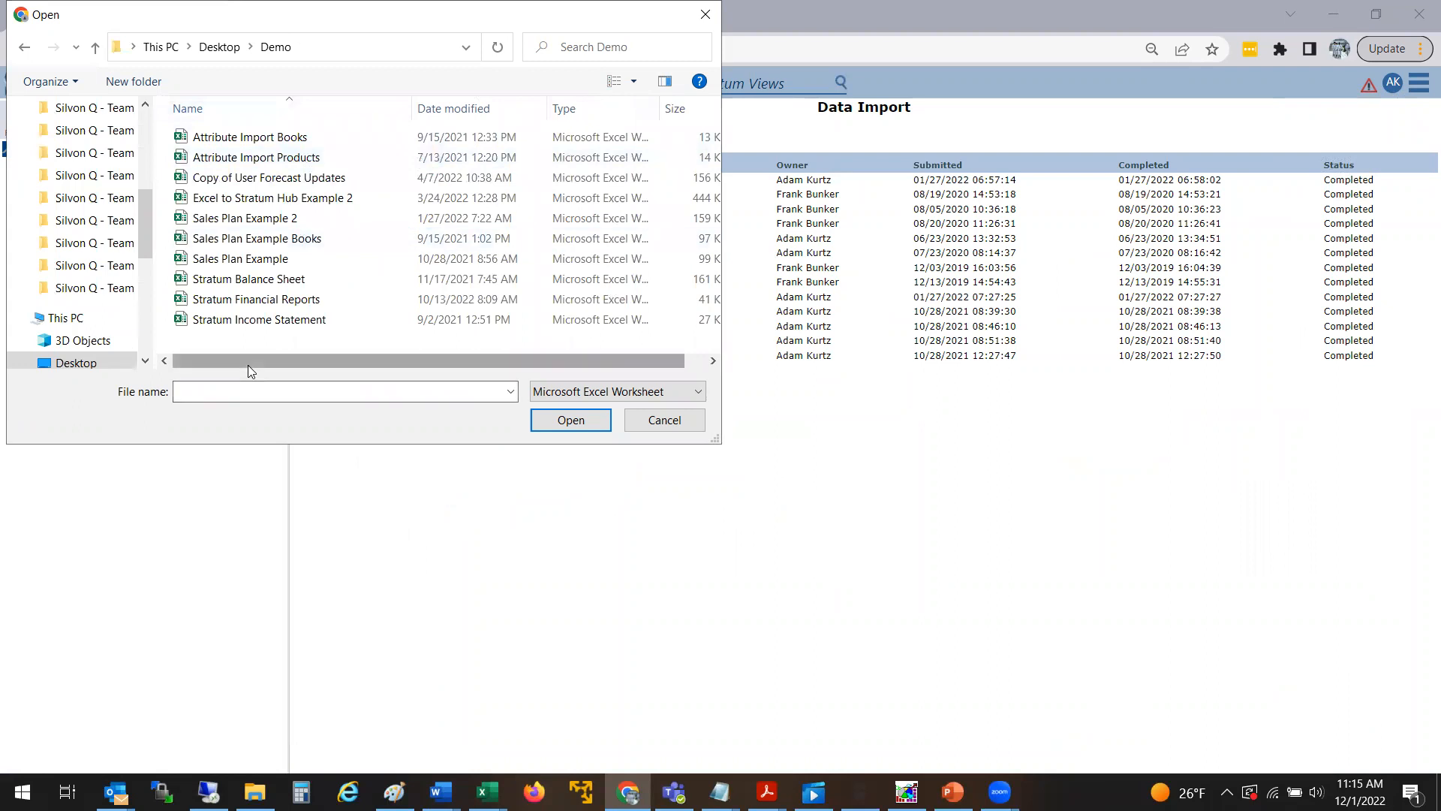
pyautogui.doubleClick(268, 259)
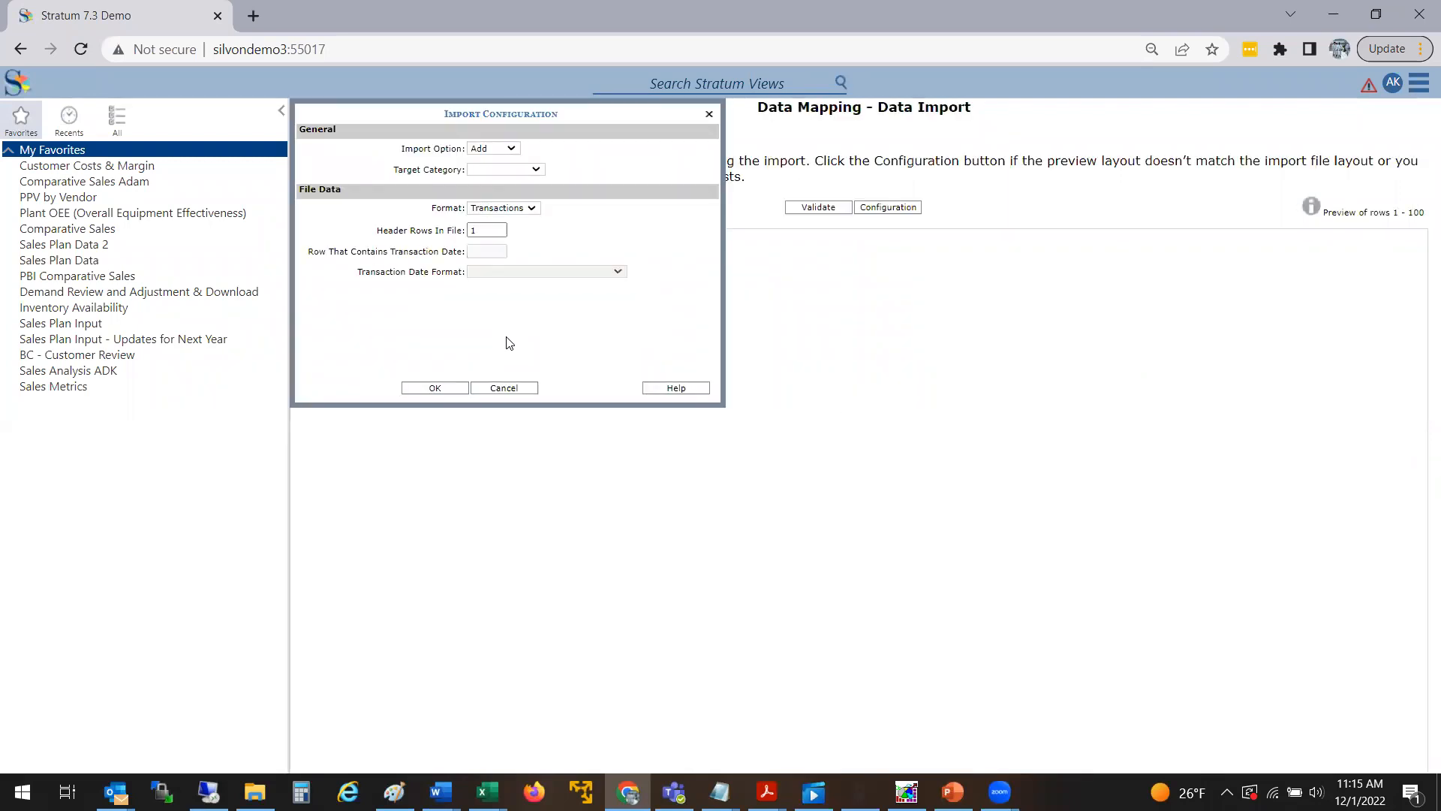
# - Configure the import with target category Sales Plan, import option Add and format Time Series
pyautogui.click(536, 171)
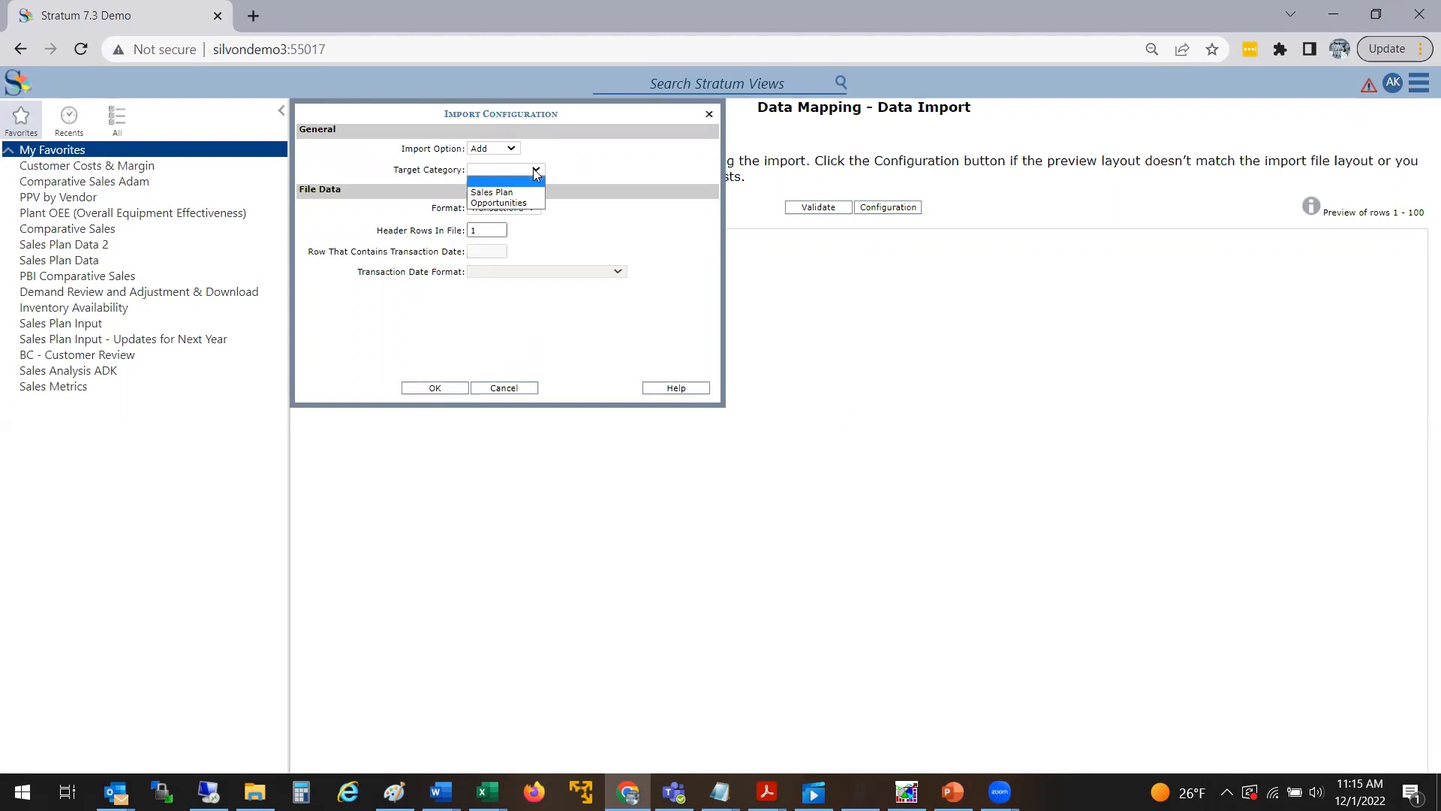
pyautogui.click(526, 193)
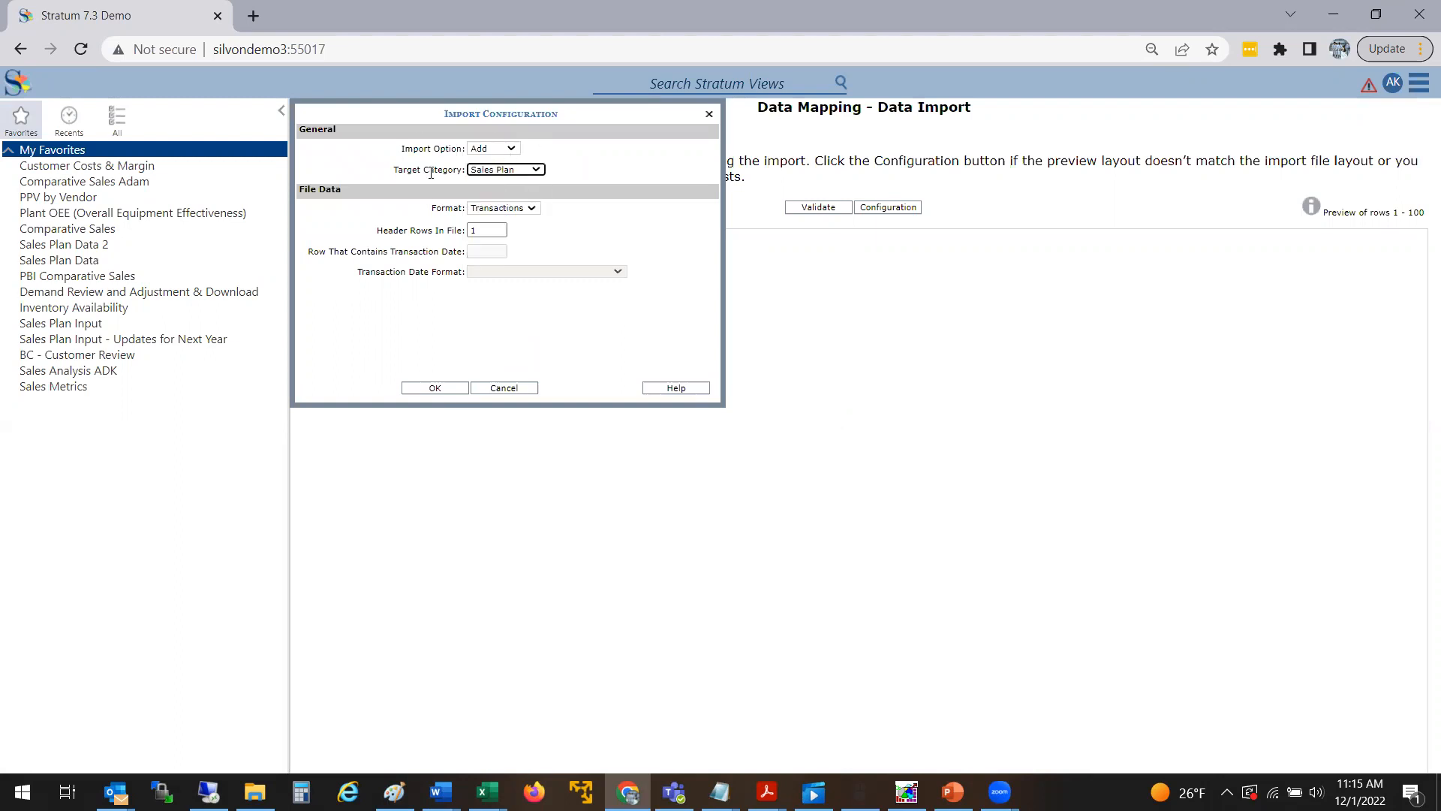
pyautogui.click(483, 150)
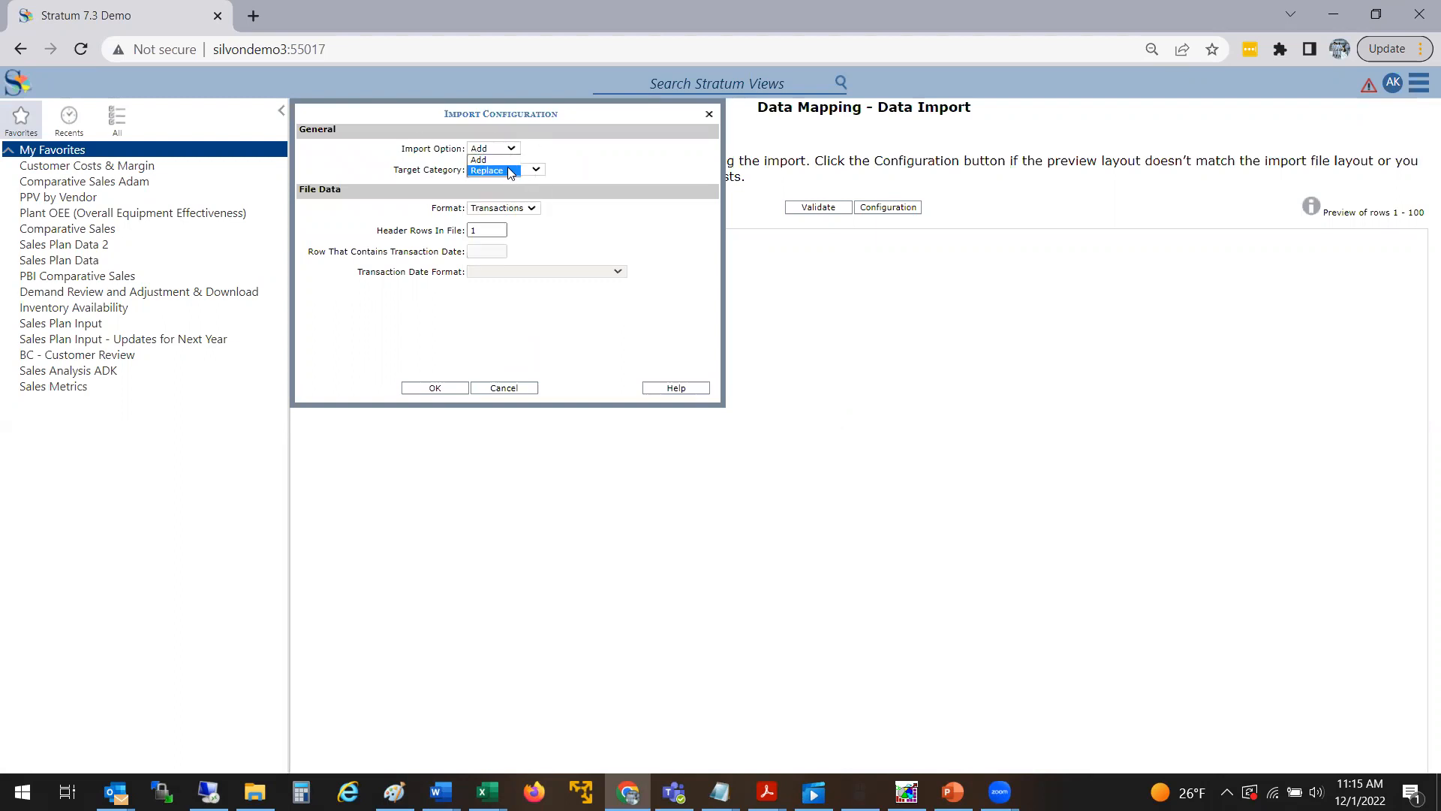
pyautogui.click(580, 143)
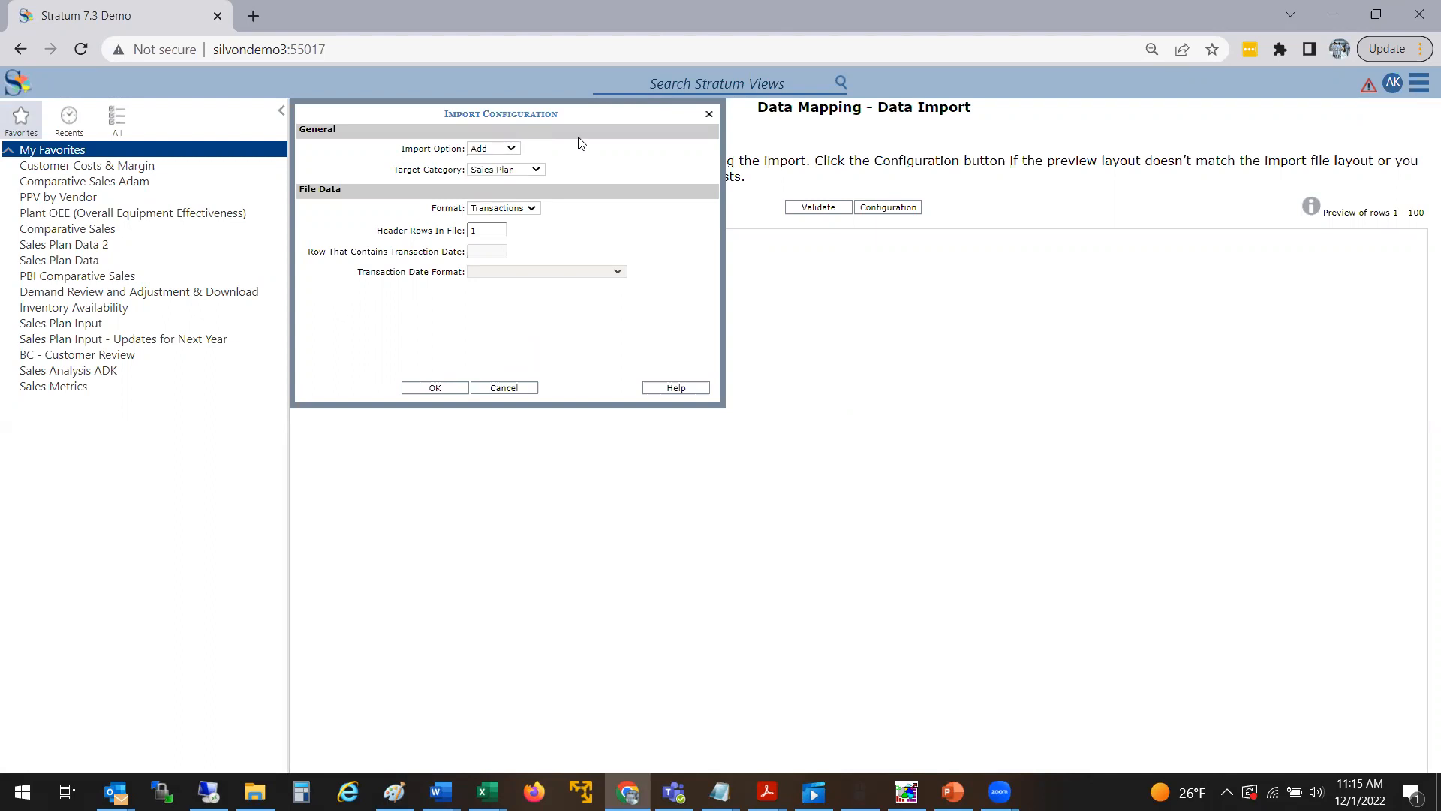
pyautogui.click(531, 210)
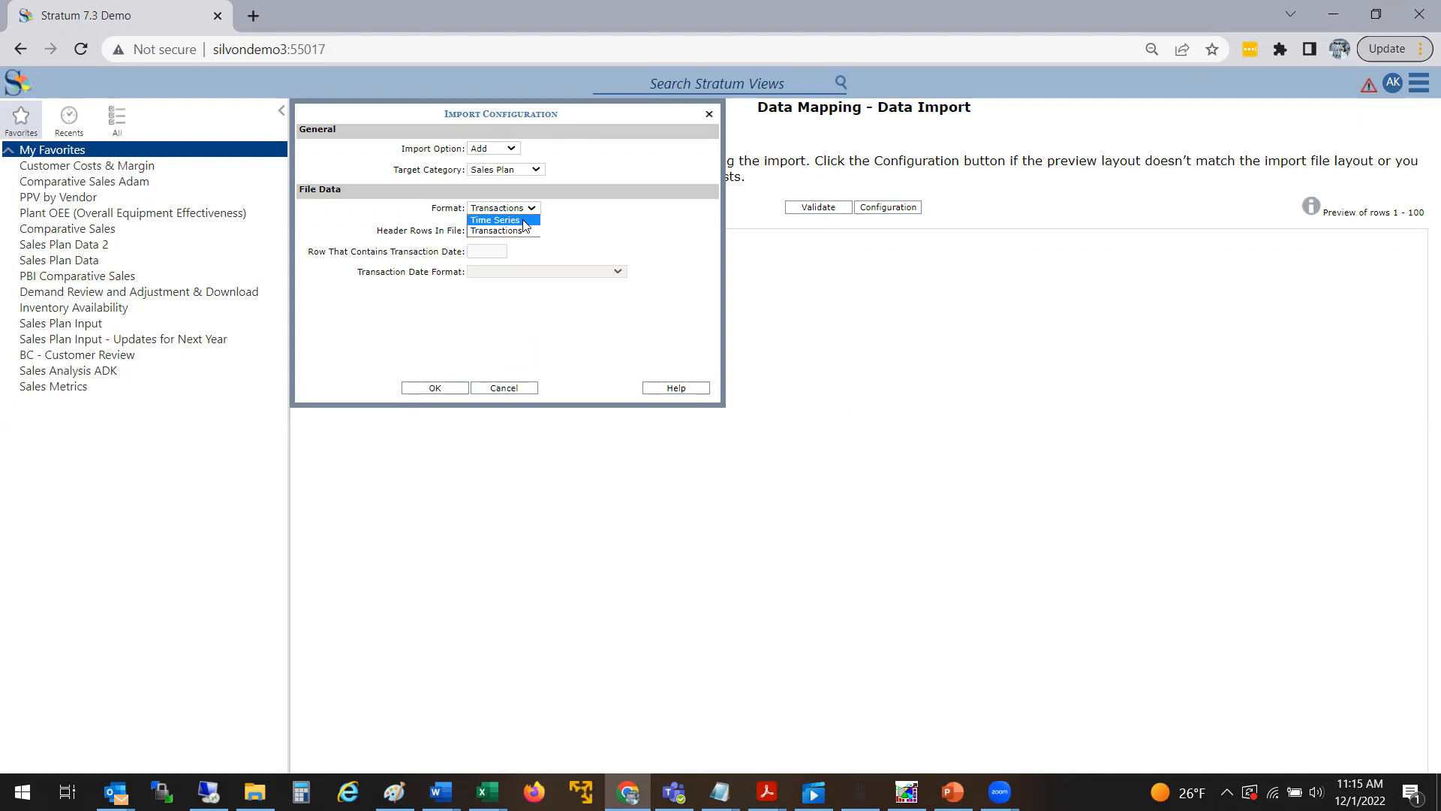
pyautogui.click(496, 220)
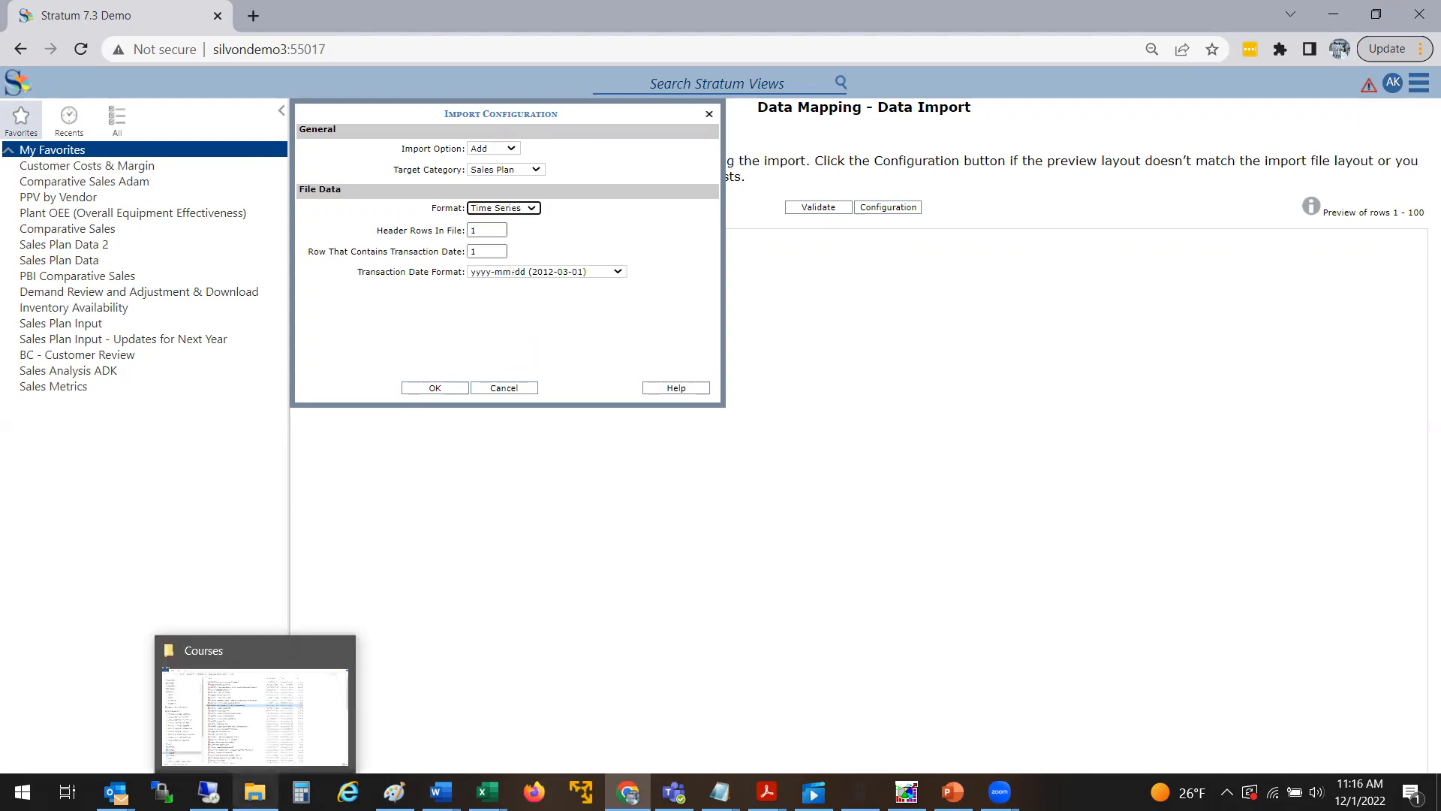
# - Switch to File Explorer and open the Sales Plan Example workbook from the Desktop's Demo folder in Excel
pyautogui.click(255, 792)
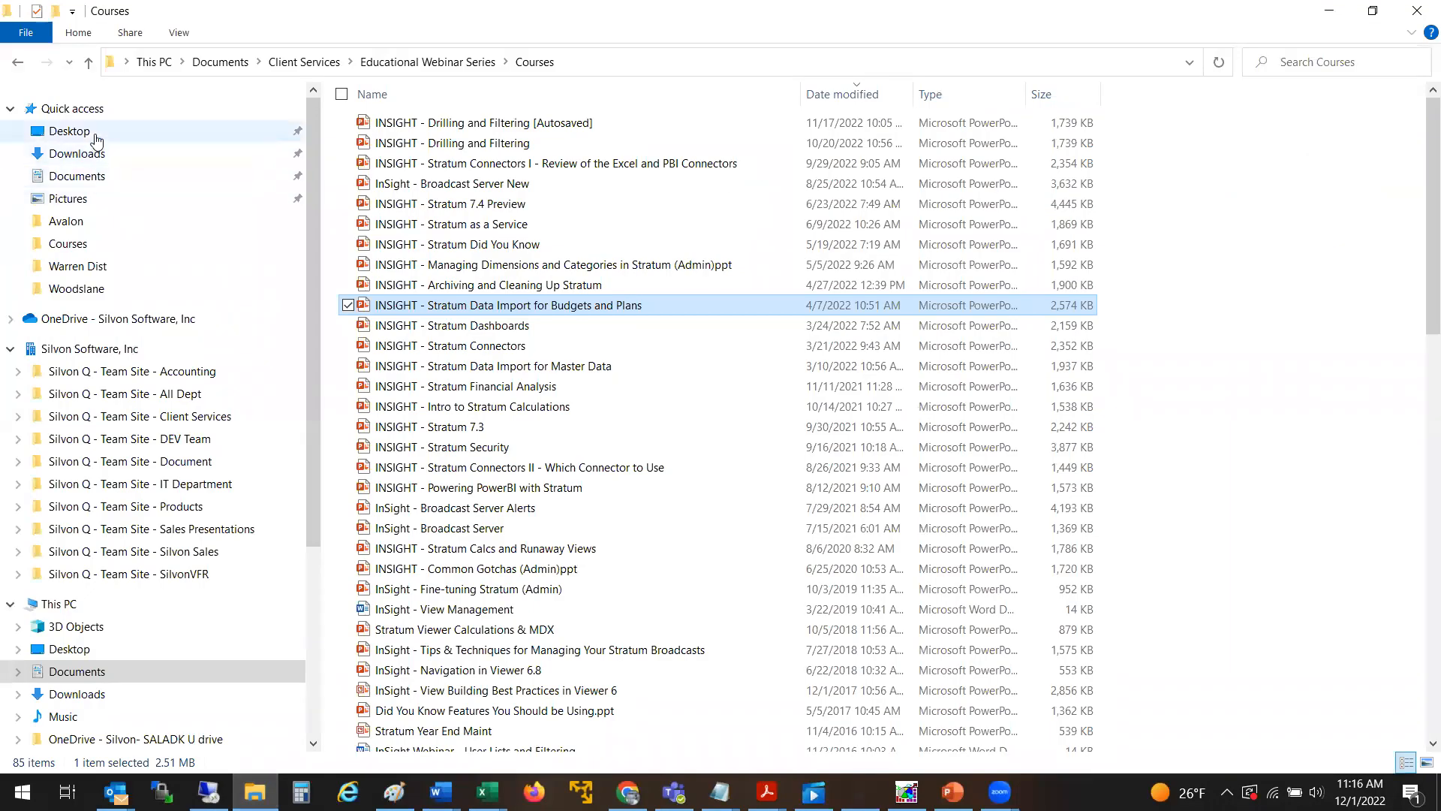
pyautogui.click(92, 133)
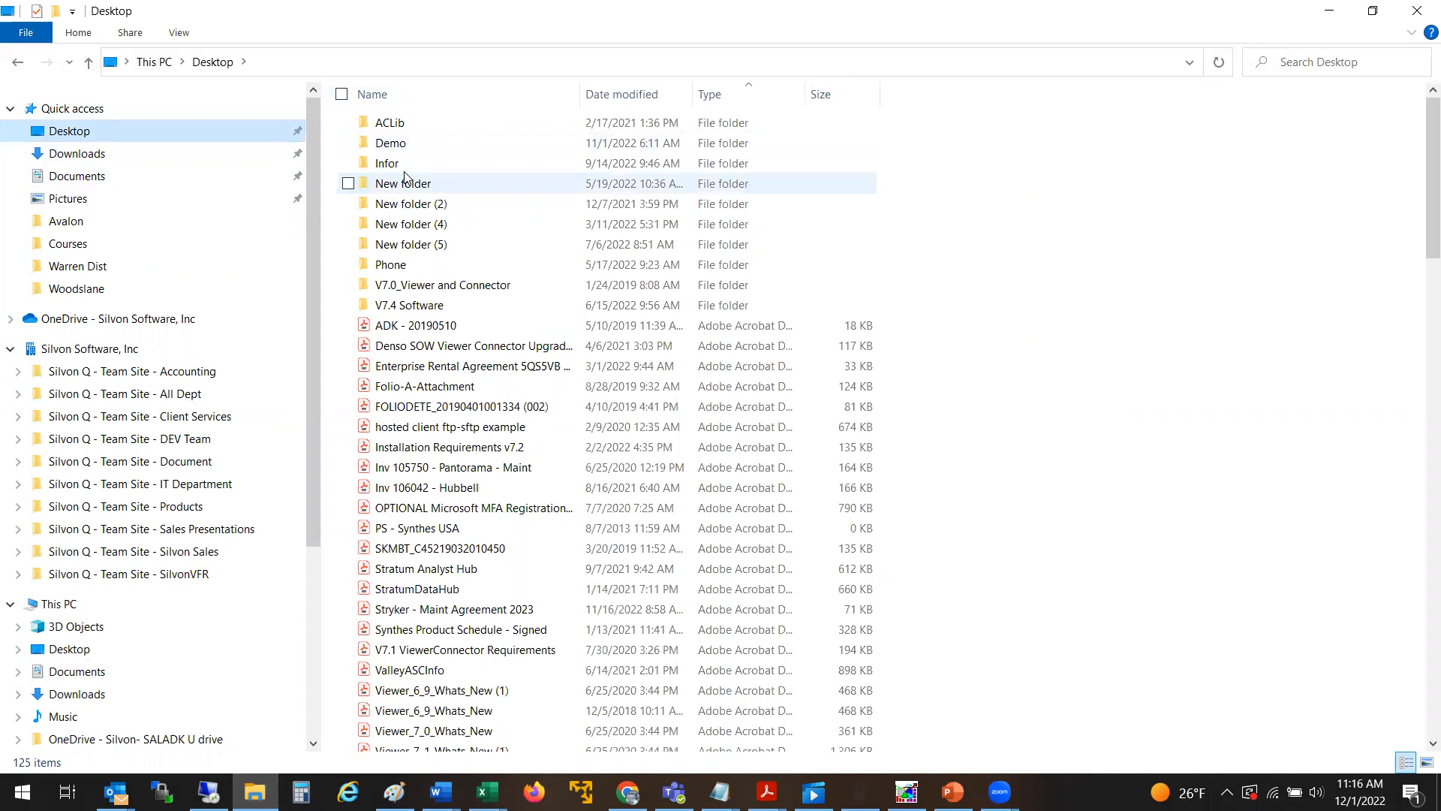
pyautogui.click(417, 149)
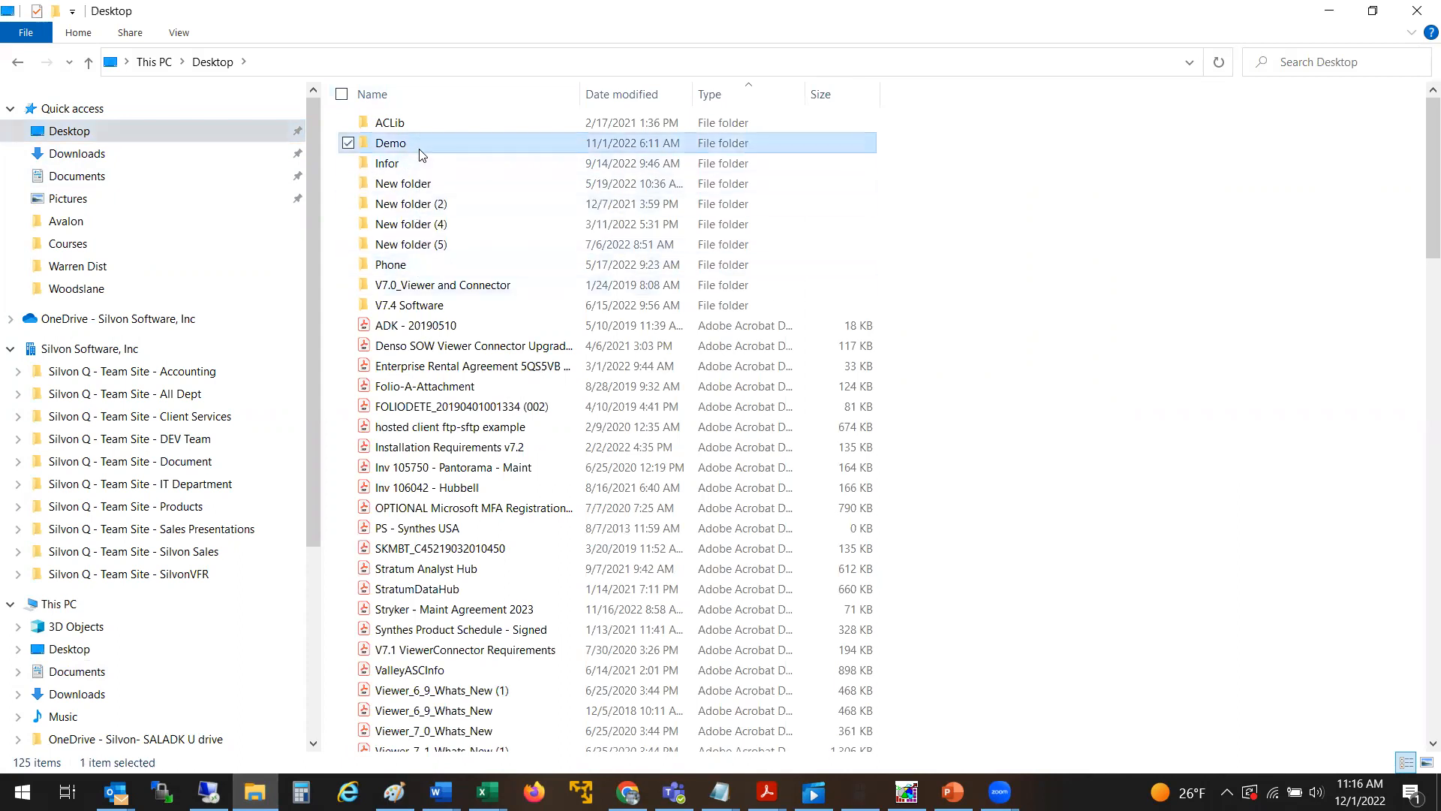
pyautogui.doubleClick(420, 151)
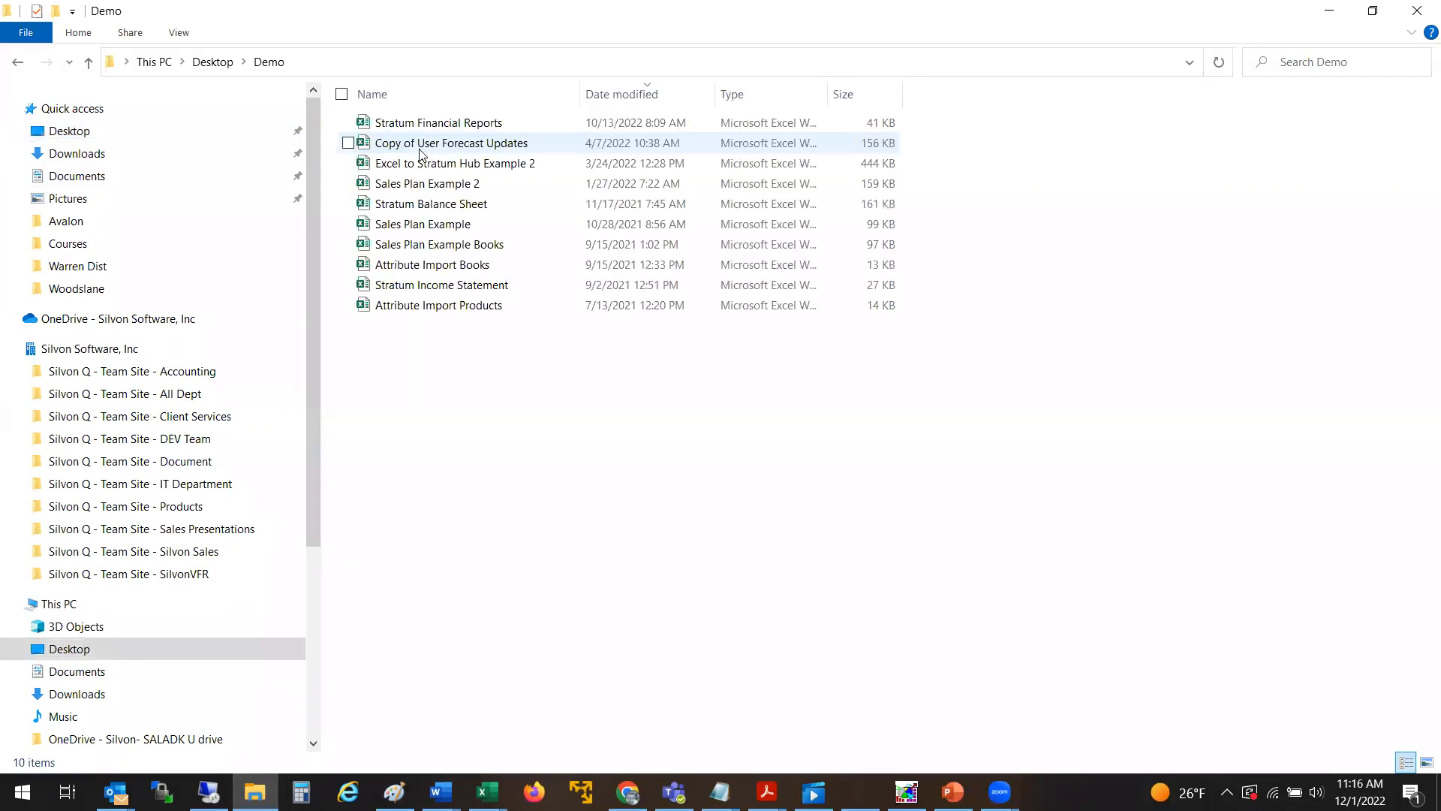
pyautogui.click(451, 226)
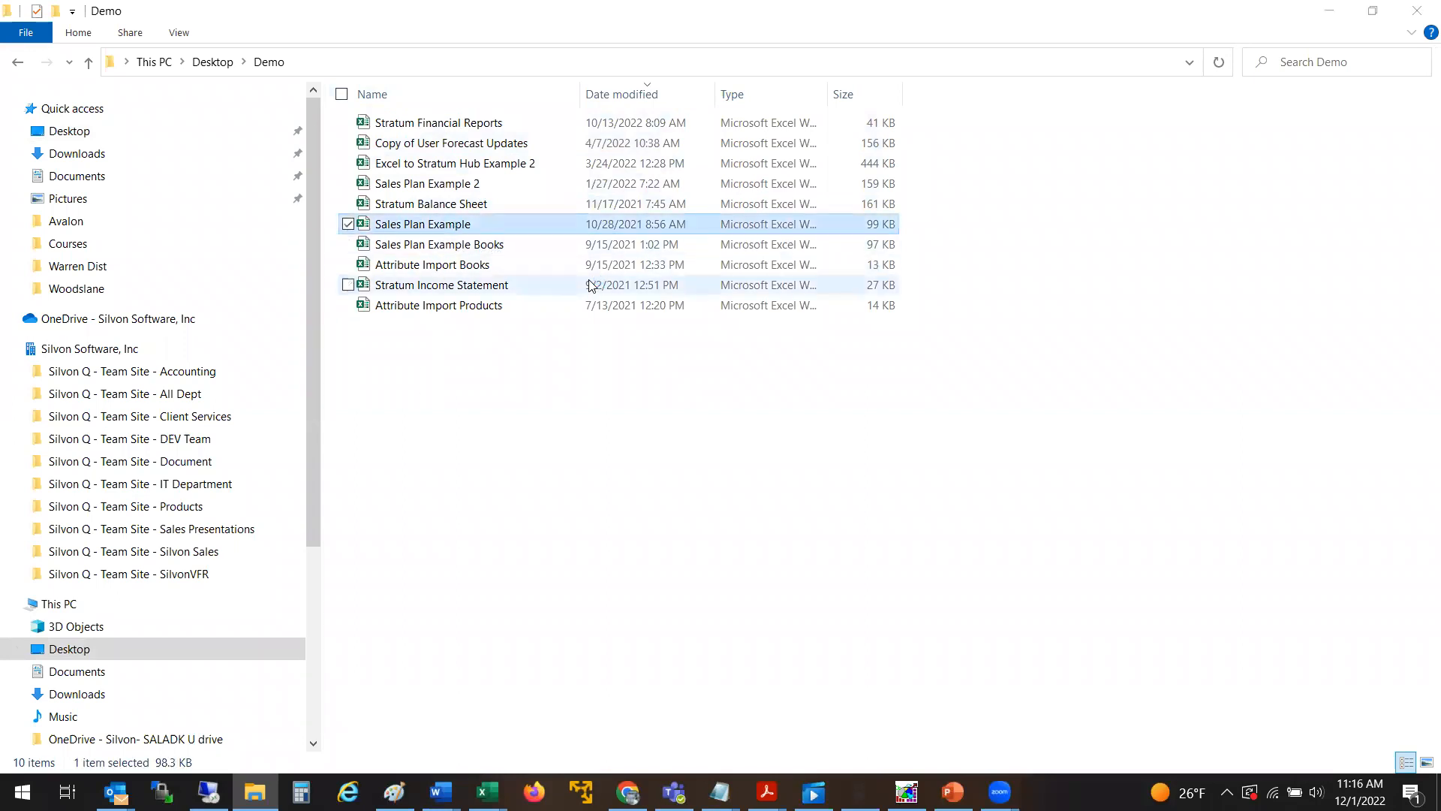
pyautogui.press('Return')
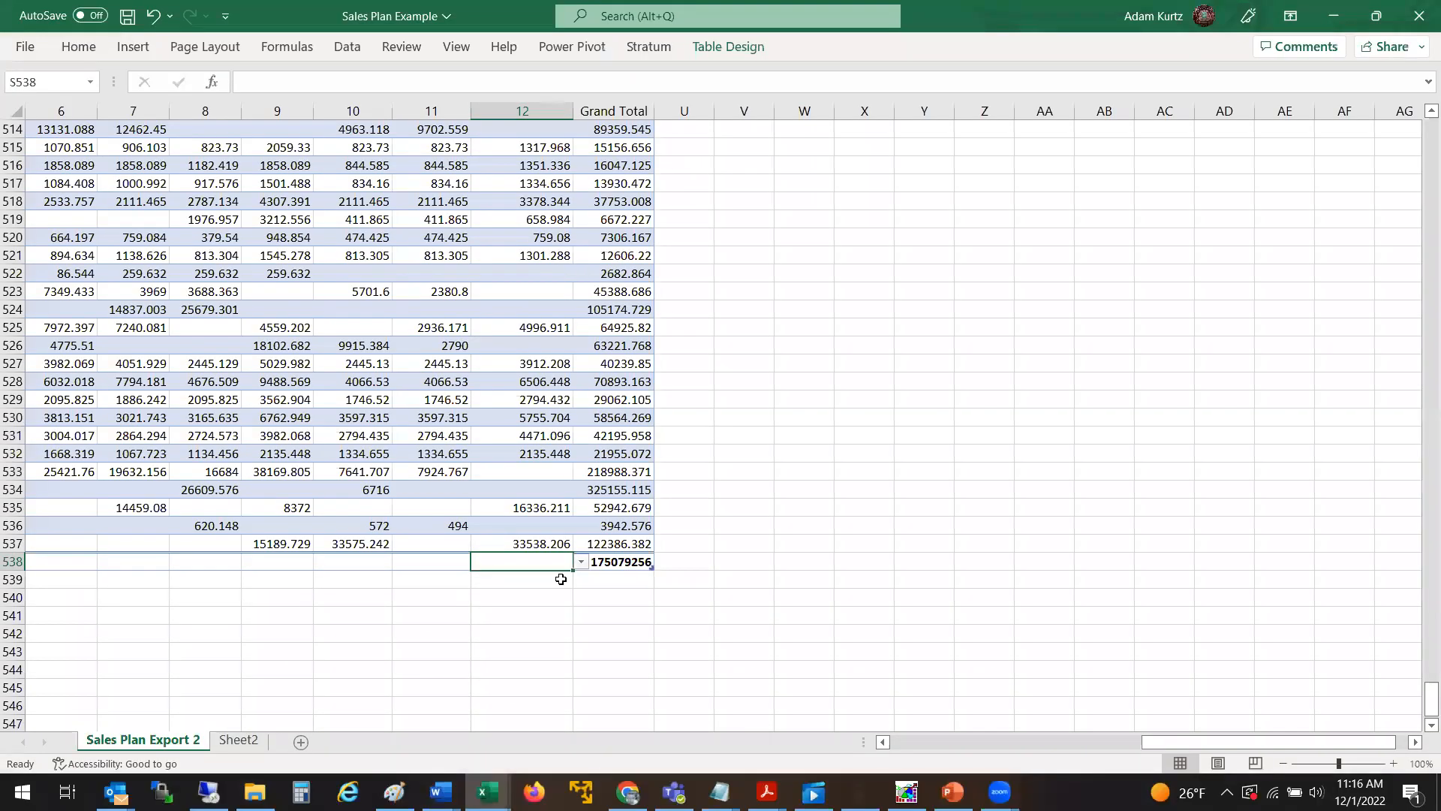
# - Return to the first column and header rows of the Sales Plan Export 2 sheet
pyautogui.click(1125, 634)
pyautogui.click(1138, 384)
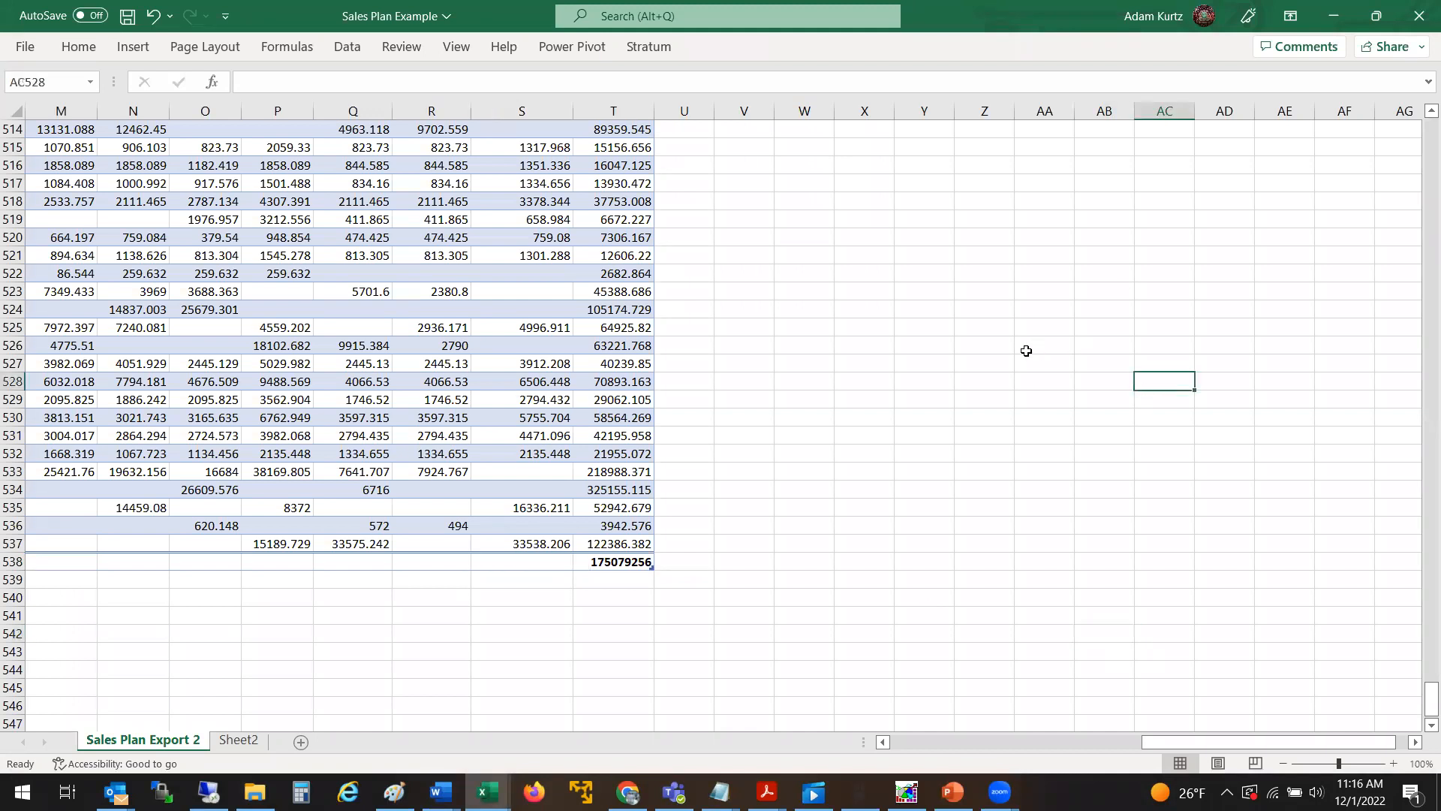
pyautogui.press('Left')
pyautogui.press('Left')
pyautogui.press('Left')
pyautogui.press('Left')
pyautogui.press('Left')
pyautogui.press('Left')
pyautogui.press('Up')
pyautogui.press('Up')
pyautogui.press('Up')
pyautogui.press('Up')
pyautogui.press('Up')
pyautogui.press('Up')
pyautogui.press('Up')
pyautogui.press('Up')
pyautogui.press('Up')
pyautogui.press('Up')
pyautogui.press('Up')
pyautogui.press('Up')
pyautogui.press('Up')
pyautogui.press('Up')
pyautogui.press('Up')
pyautogui.press('Up')
pyautogui.press('Up')
pyautogui.press('Up')
pyautogui.press('Up')
pyautogui.press('Up')
pyautogui.press('Up')
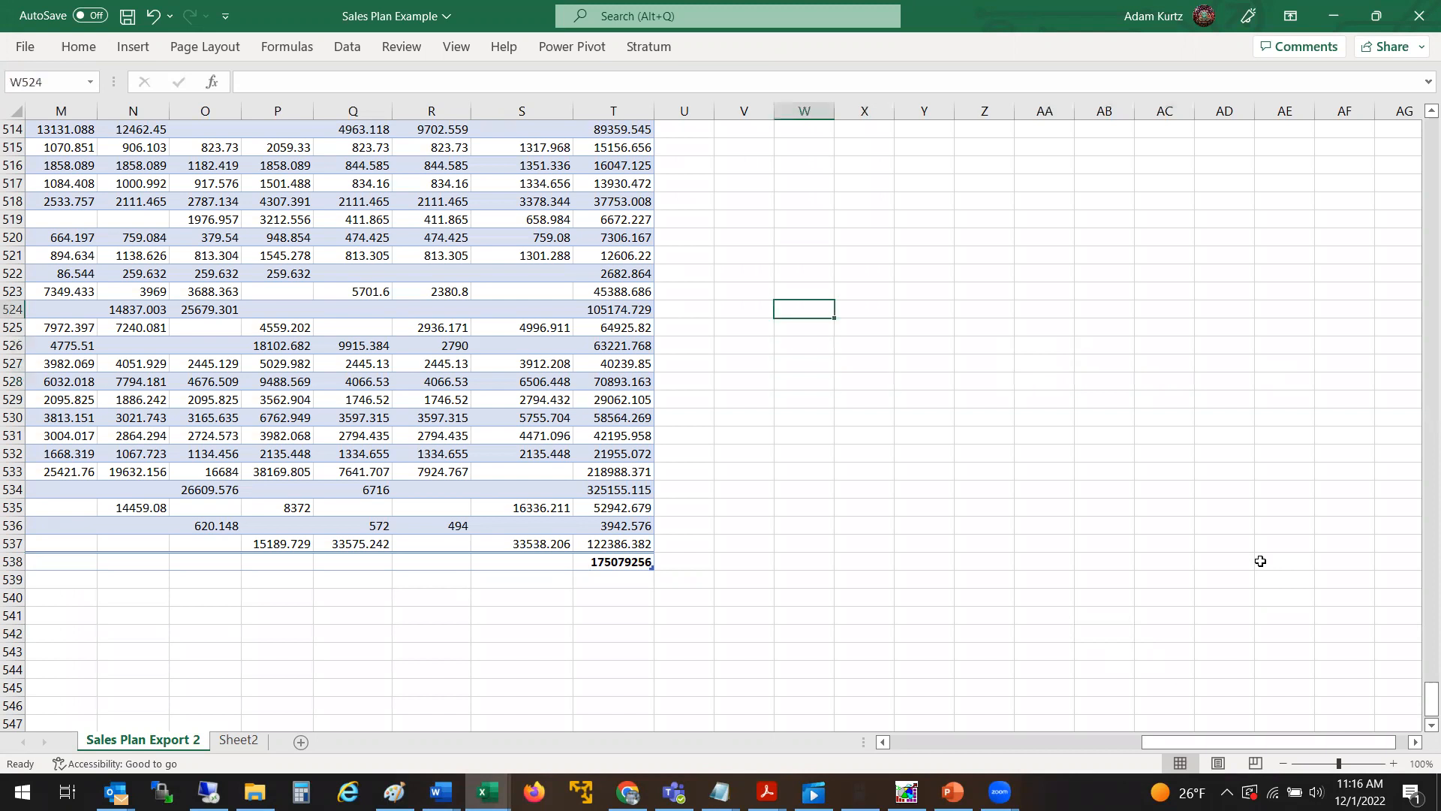
pyautogui.press('Up')
pyautogui.press('Up')
pyautogui.press('Up')
pyautogui.press('Up')
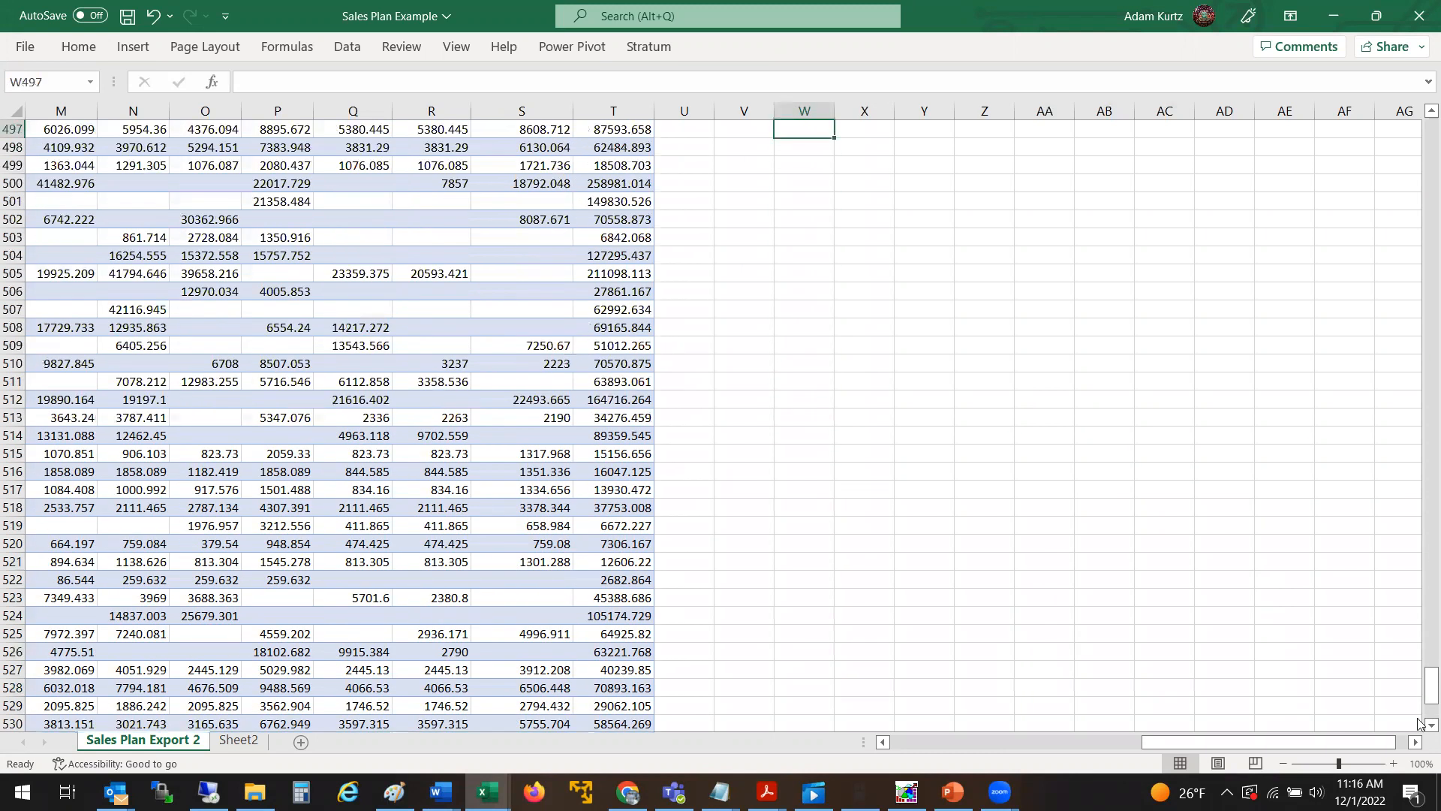
pyautogui.moveTo(1421, 672); pyautogui.dragTo(1422, 94)
pyautogui.press('Left')
pyautogui.press('Left')
pyautogui.press('Left')
pyautogui.press('Left')
pyautogui.press('Left')
pyautogui.press('Left')
pyautogui.press('Left')
pyautogui.press('Left')
pyautogui.press('Left')
pyautogui.press('Left')
pyautogui.press('Left')
pyautogui.press('Left')
pyautogui.press('Left')
pyautogui.press('Left')
pyautogui.press('Left')
pyautogui.press('Left')
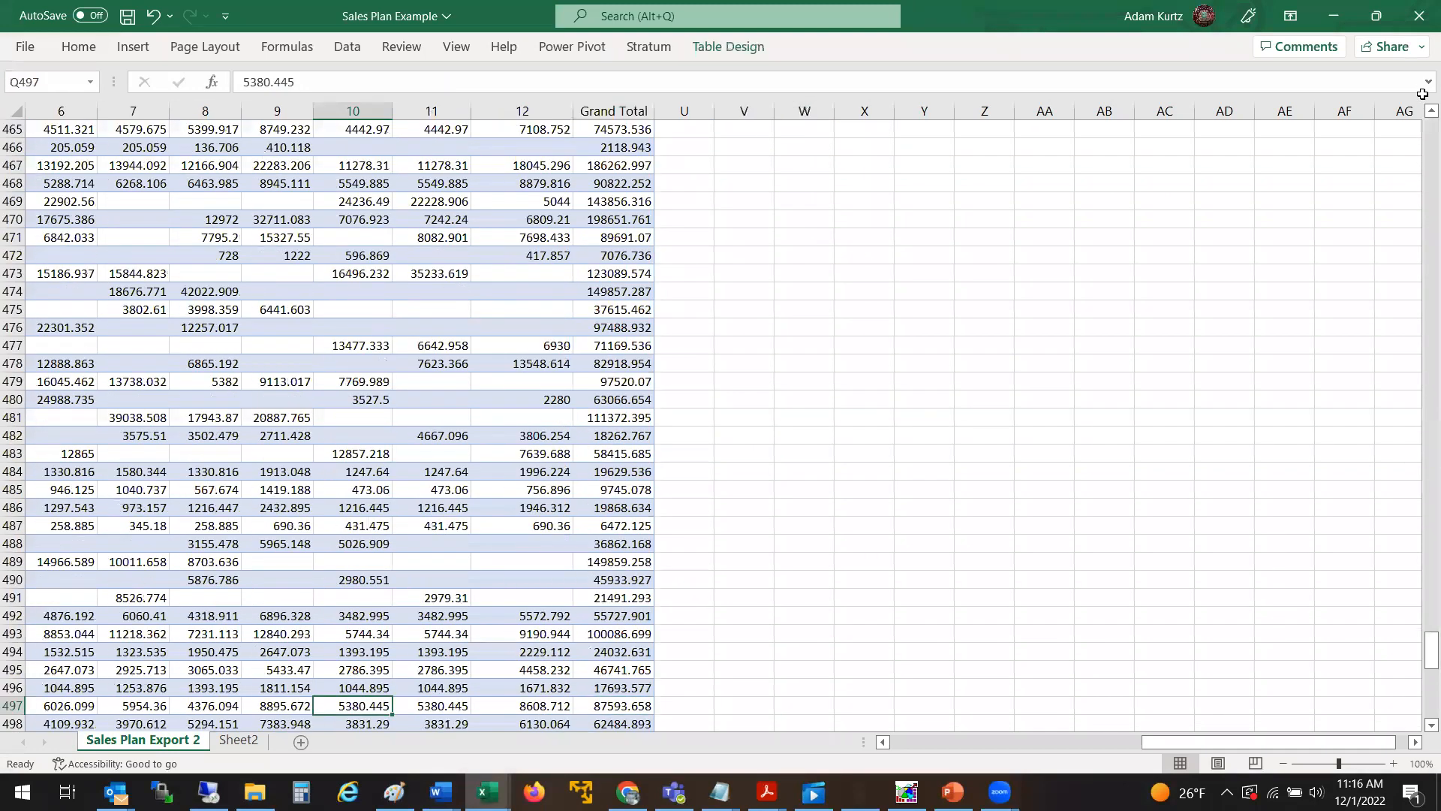
pyautogui.press('Left')
pyautogui.press('Left')
pyautogui.press('Left')
pyautogui.press('Left')
pyautogui.press('Left')
pyautogui.press('Left')
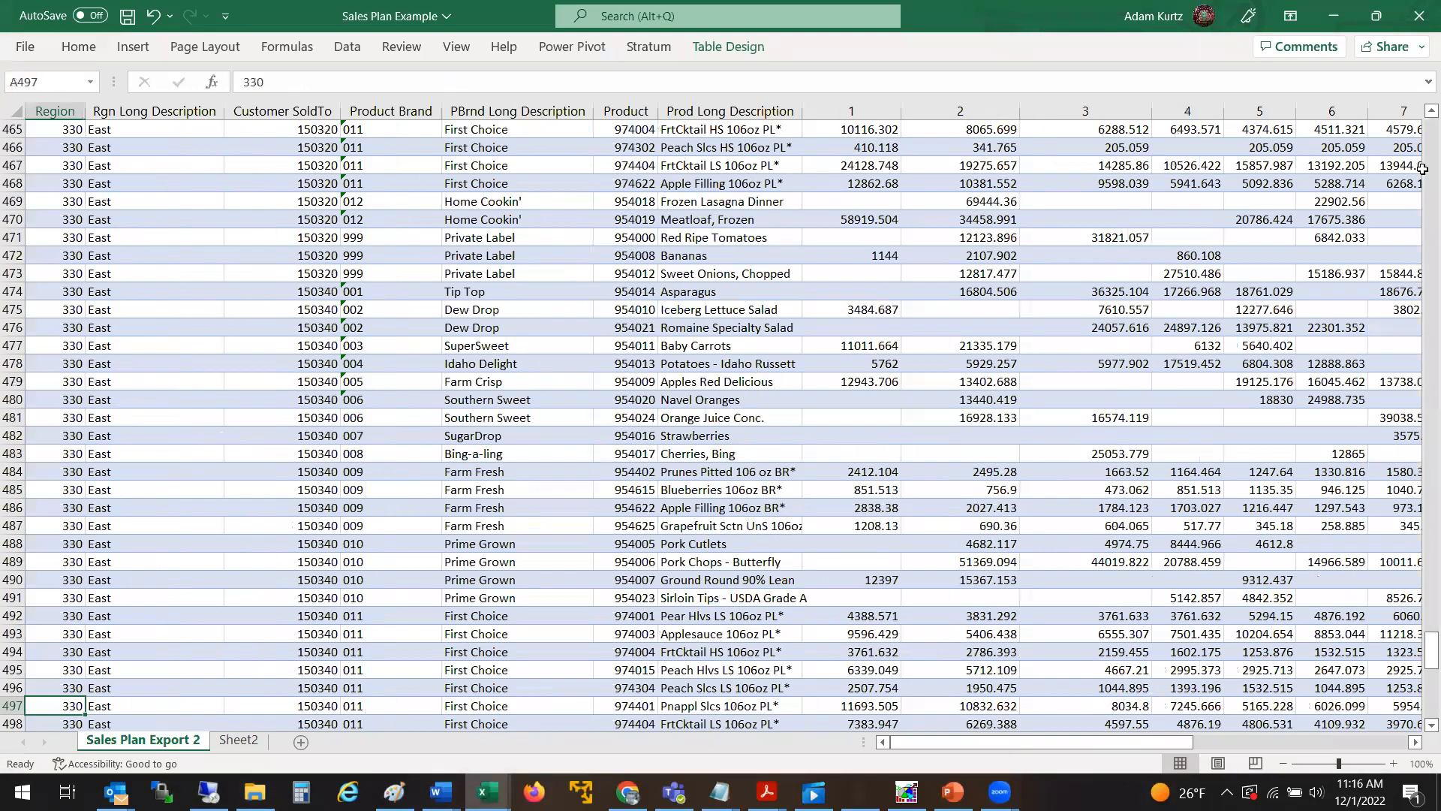
pyautogui.moveTo(1420, 657); pyautogui.dragTo(1421, 93)
# - Examine the Region, Customer SoldTo and Product columns of the sales plan data
pyautogui.click(60, 195)
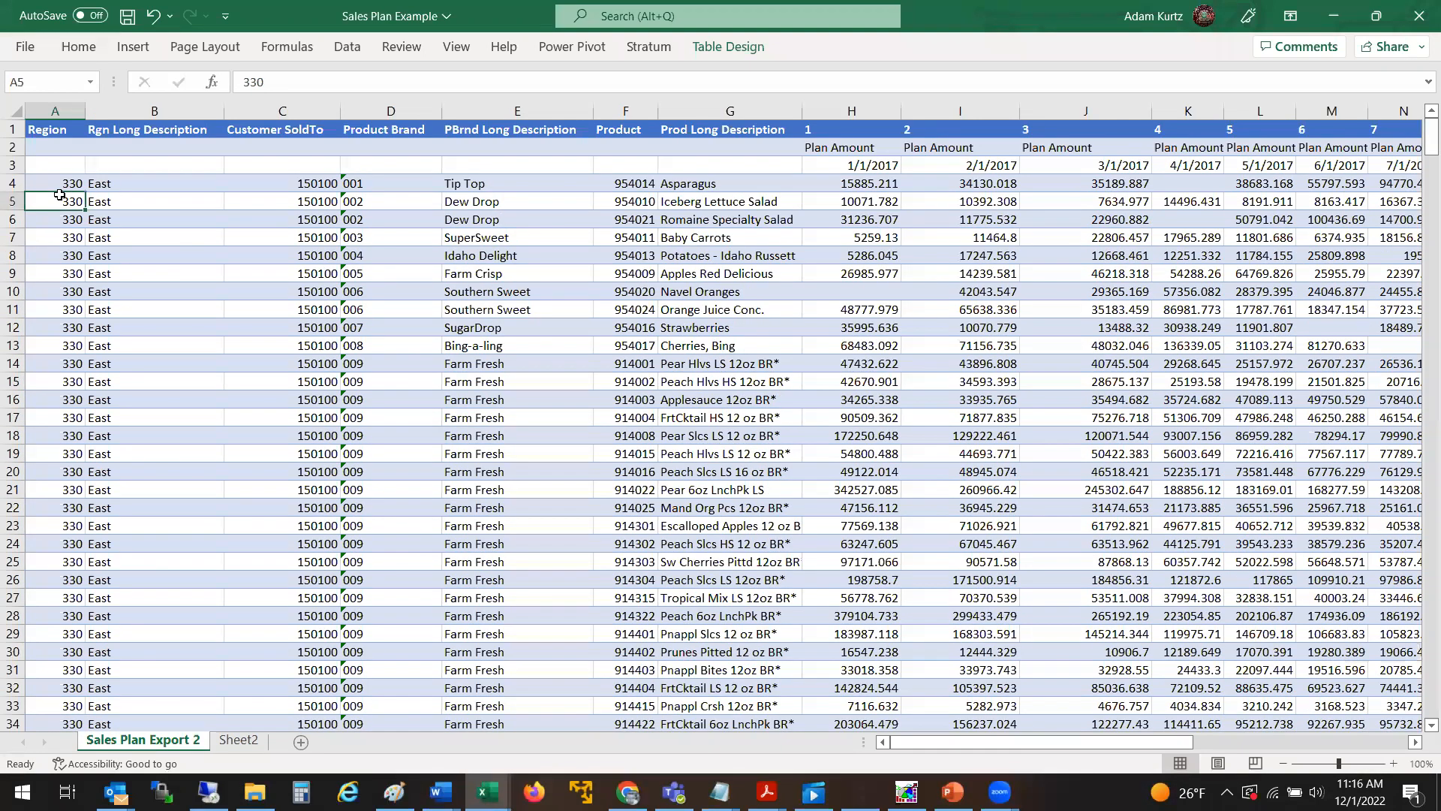
pyautogui.click(318, 204)
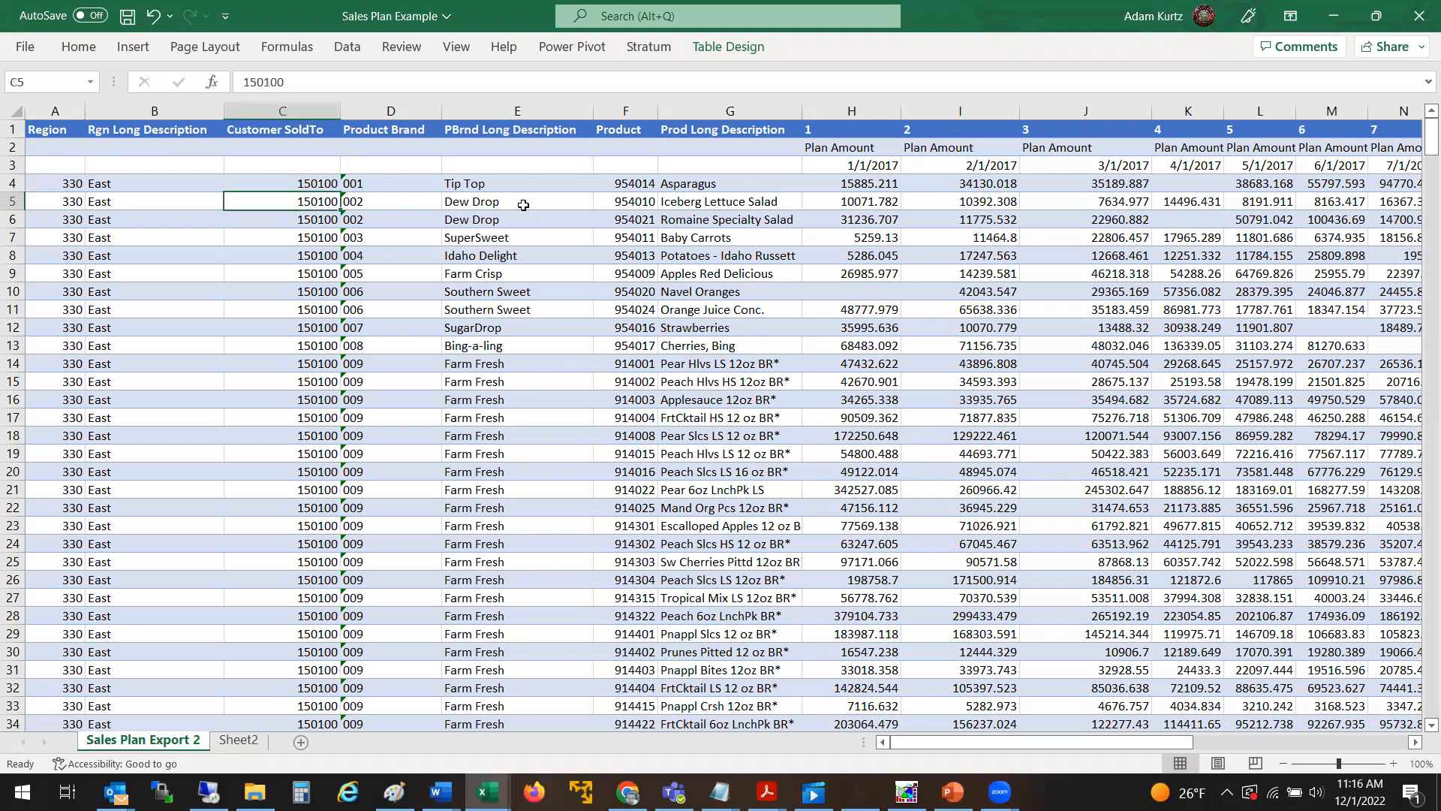
pyautogui.click(611, 225)
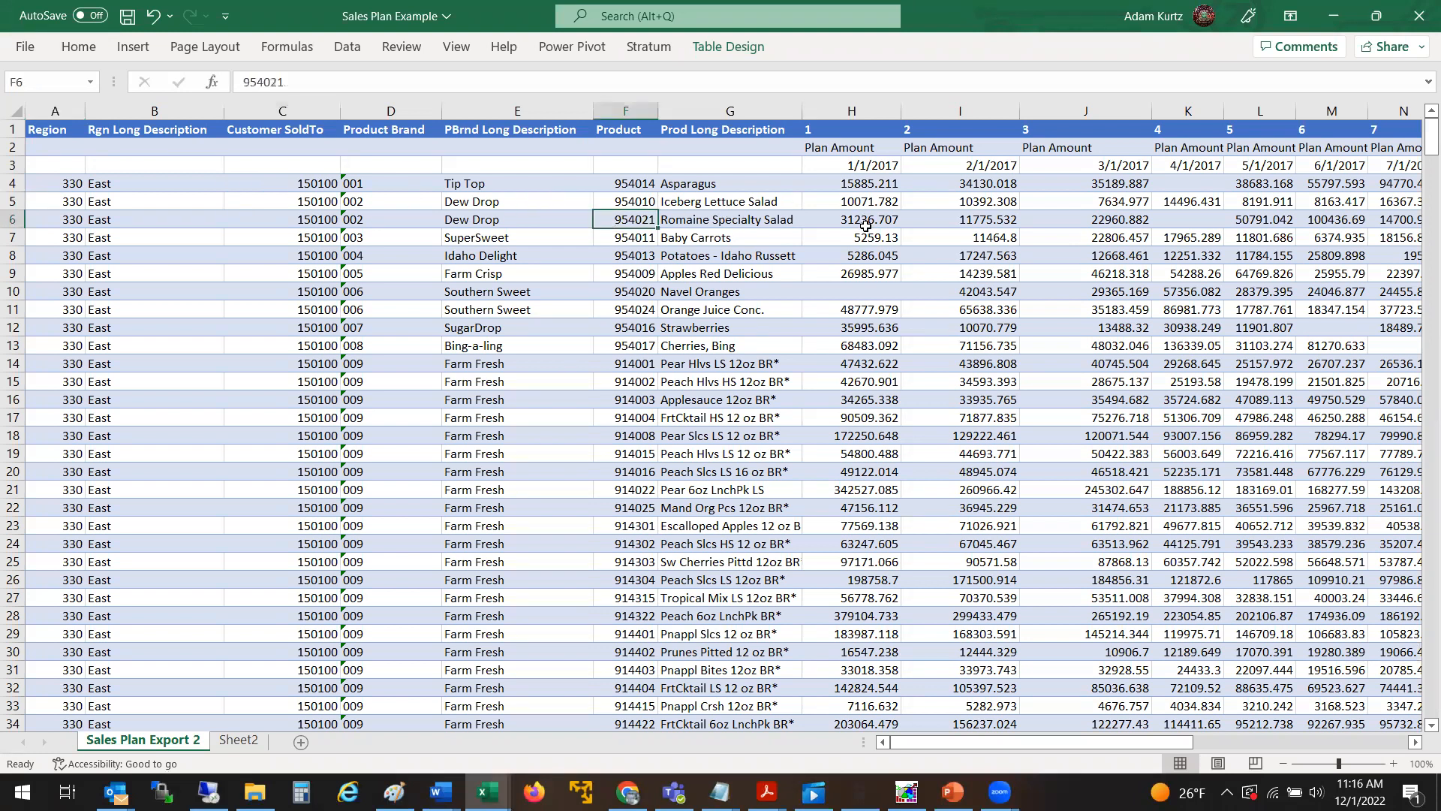
# - Examine row 3 across the monthly Plan Amount columns for the transaction dates, returning to its first cell
pyautogui.click(365, 177)
pyautogui.click(264, 169)
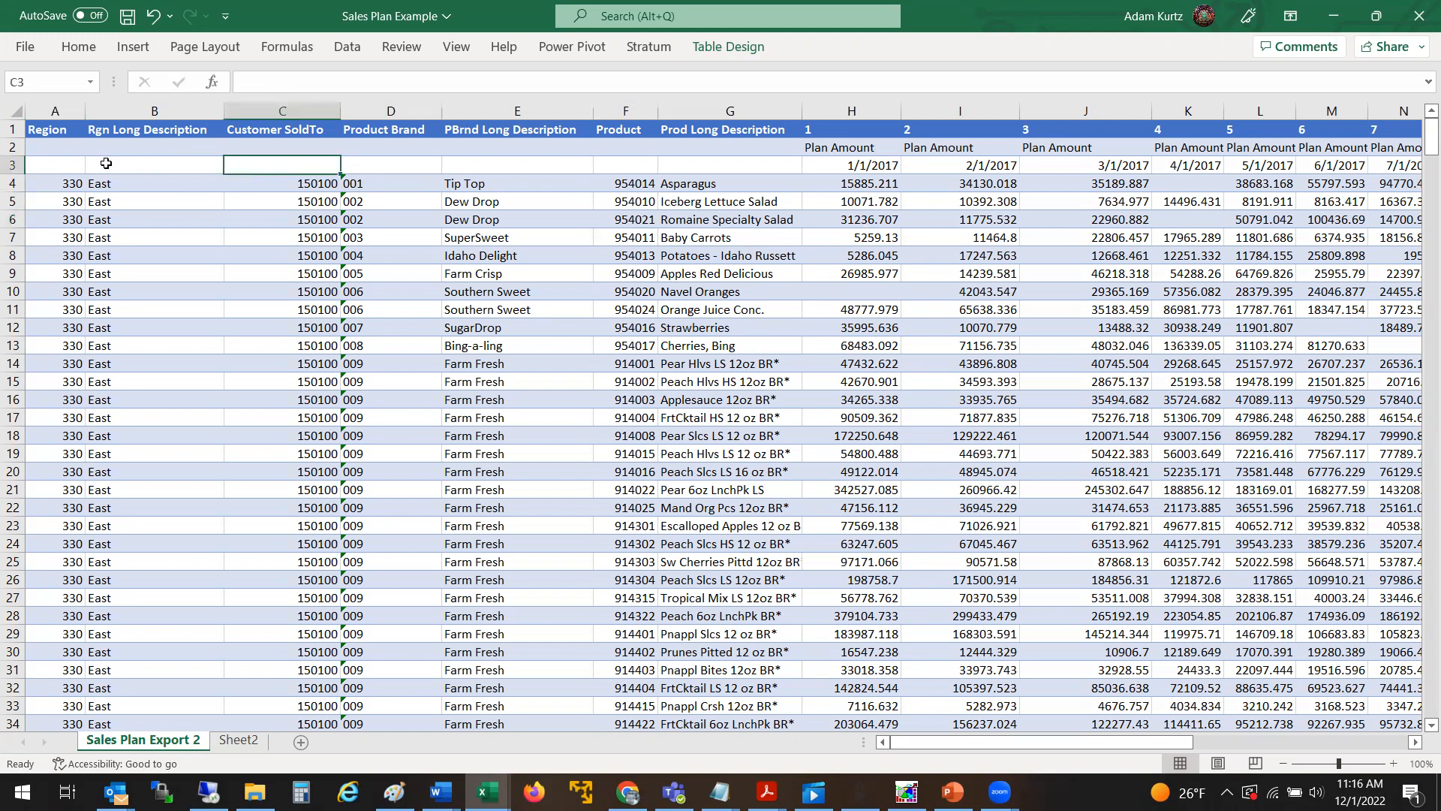
pyautogui.click(59, 171)
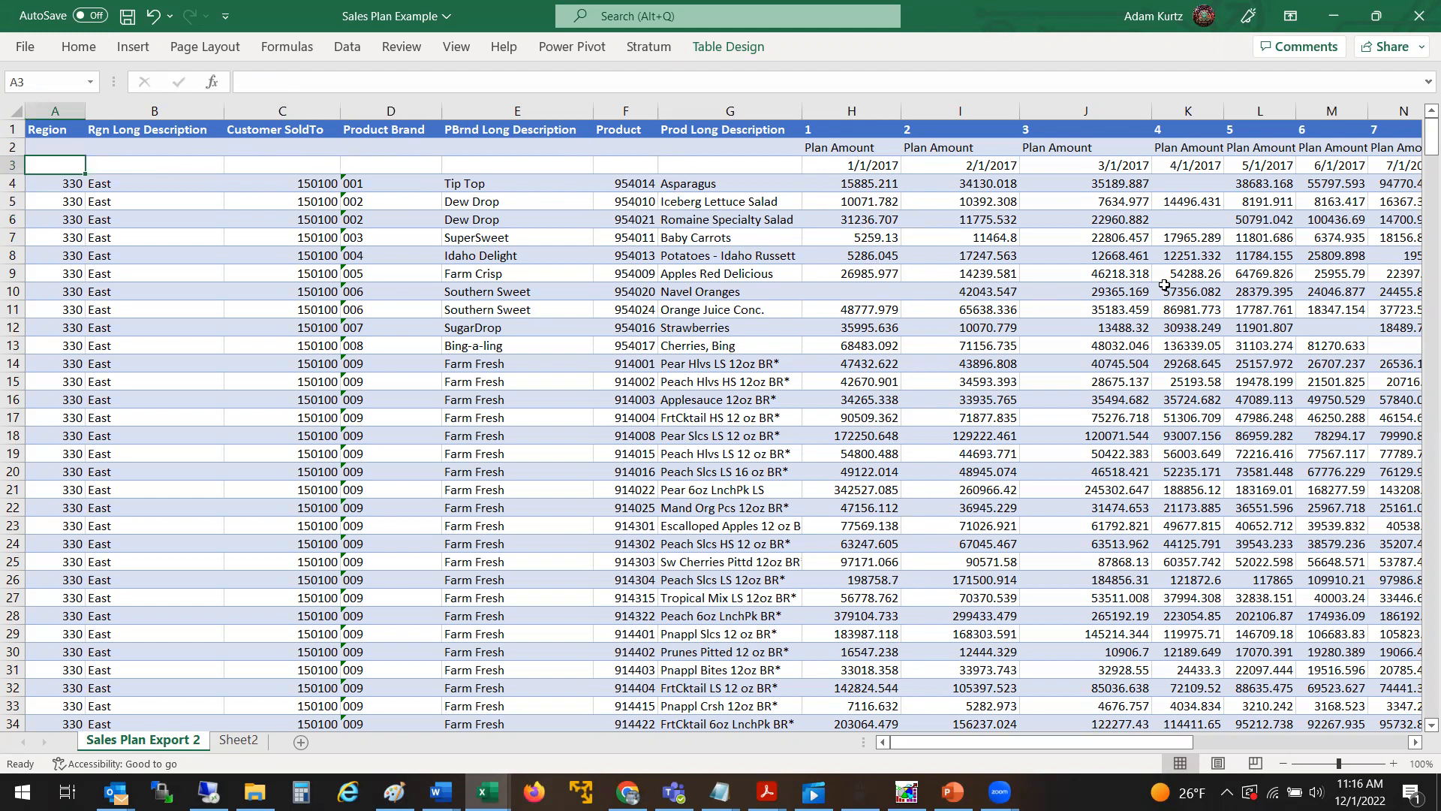
pyautogui.press('Right')
pyautogui.press('Right')
pyautogui.press('Right')
pyautogui.press('Right')
pyautogui.press('Right')
pyautogui.press('Right')
pyautogui.press('Right')
pyautogui.press('Right')
pyautogui.press('Right')
pyautogui.press('Right')
pyautogui.press('Right')
pyautogui.press('Right')
pyautogui.press('Right')
pyautogui.press('Right')
pyautogui.press('Right')
pyautogui.press('Right')
pyautogui.press('Right')
pyautogui.press('Right')
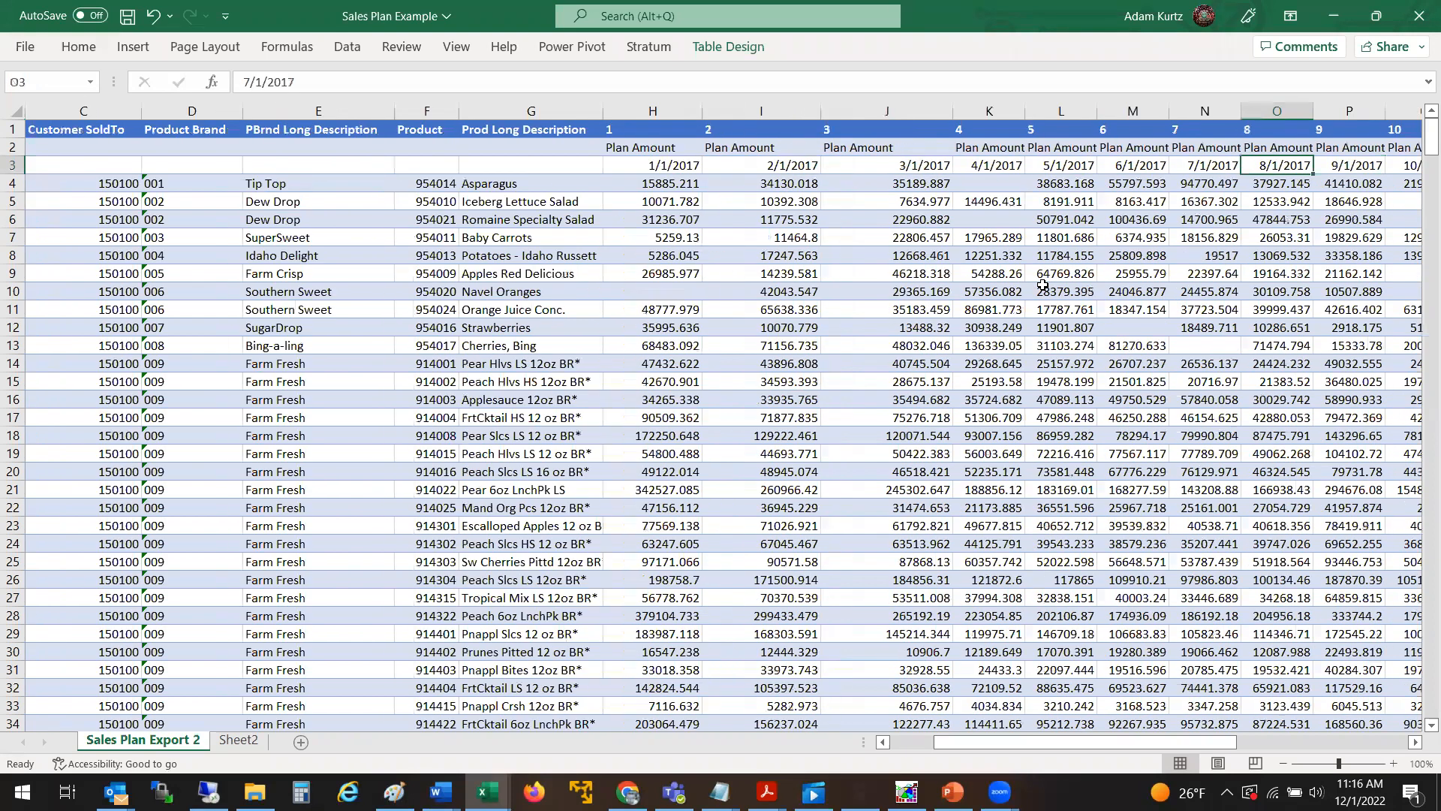
pyautogui.press('Left')
pyautogui.press('Left')
pyautogui.press('Left')
pyautogui.press('Left')
pyautogui.press('Left')
pyautogui.press('Left')
pyautogui.press('Left')
pyautogui.press('Home')
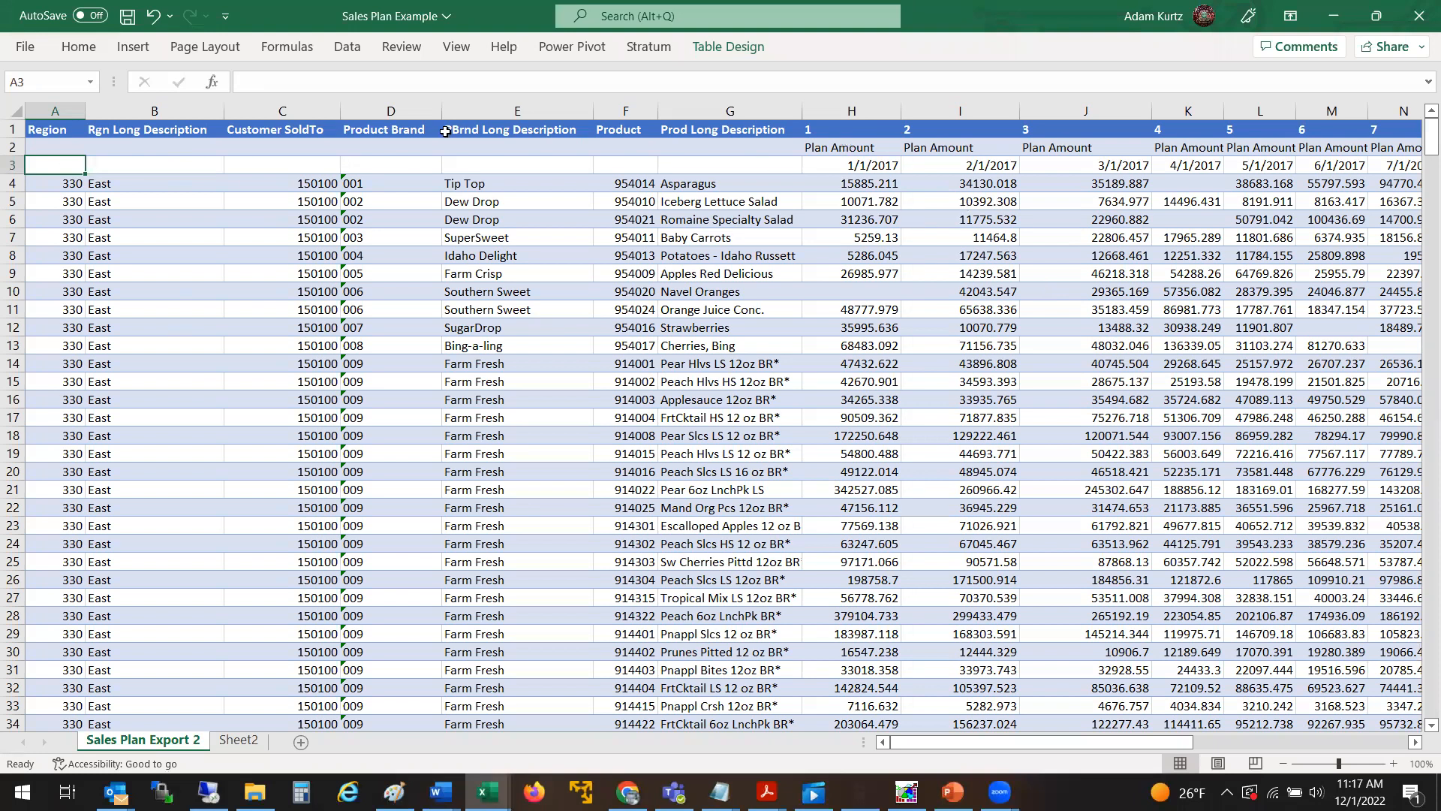
# - Highlight header rows 1 to 3, then row 3 alone, to check the header count and date row
pyautogui.click(12, 129)
pyautogui.moveTo(13, 152); pyautogui.dragTo(12, 159)
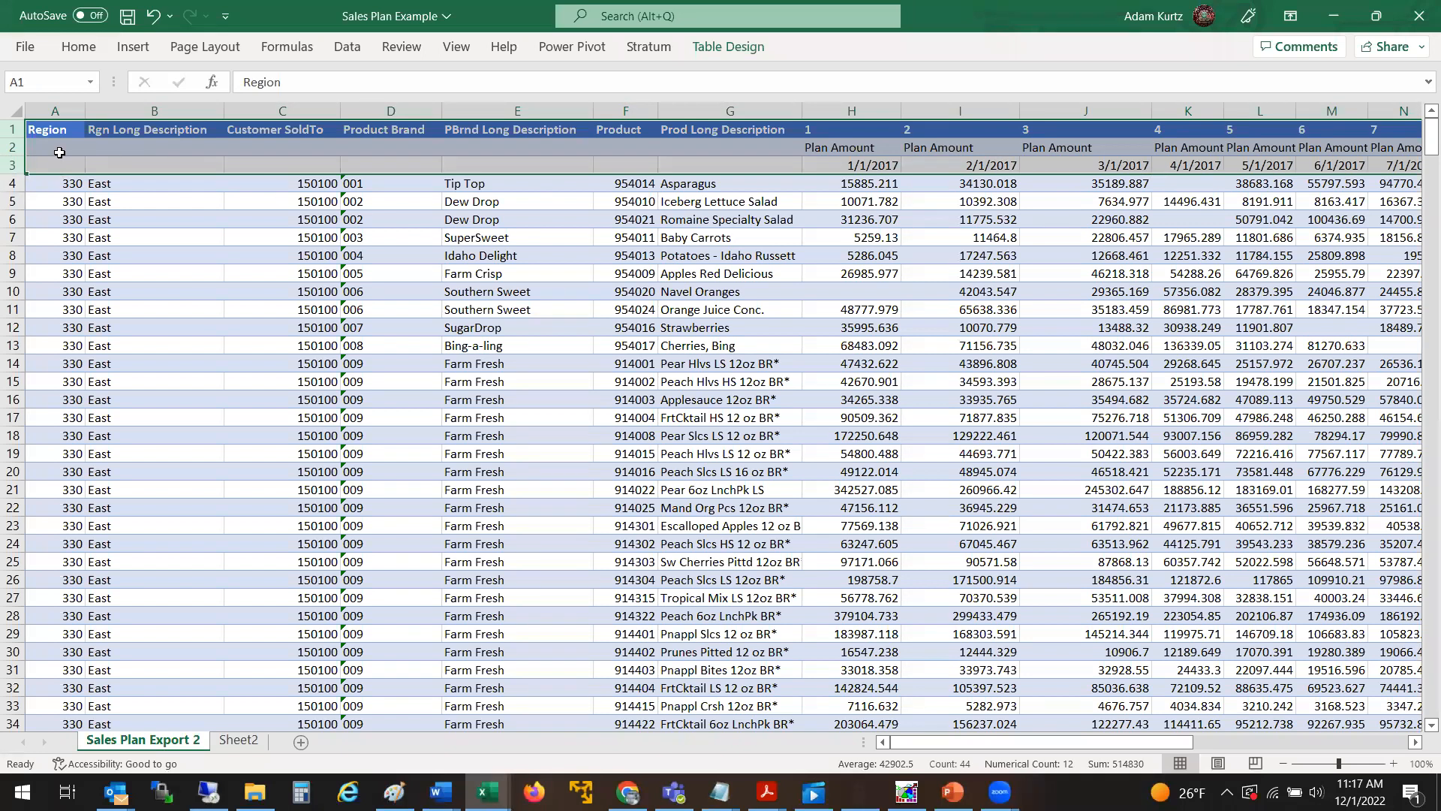
pyautogui.click(13, 165)
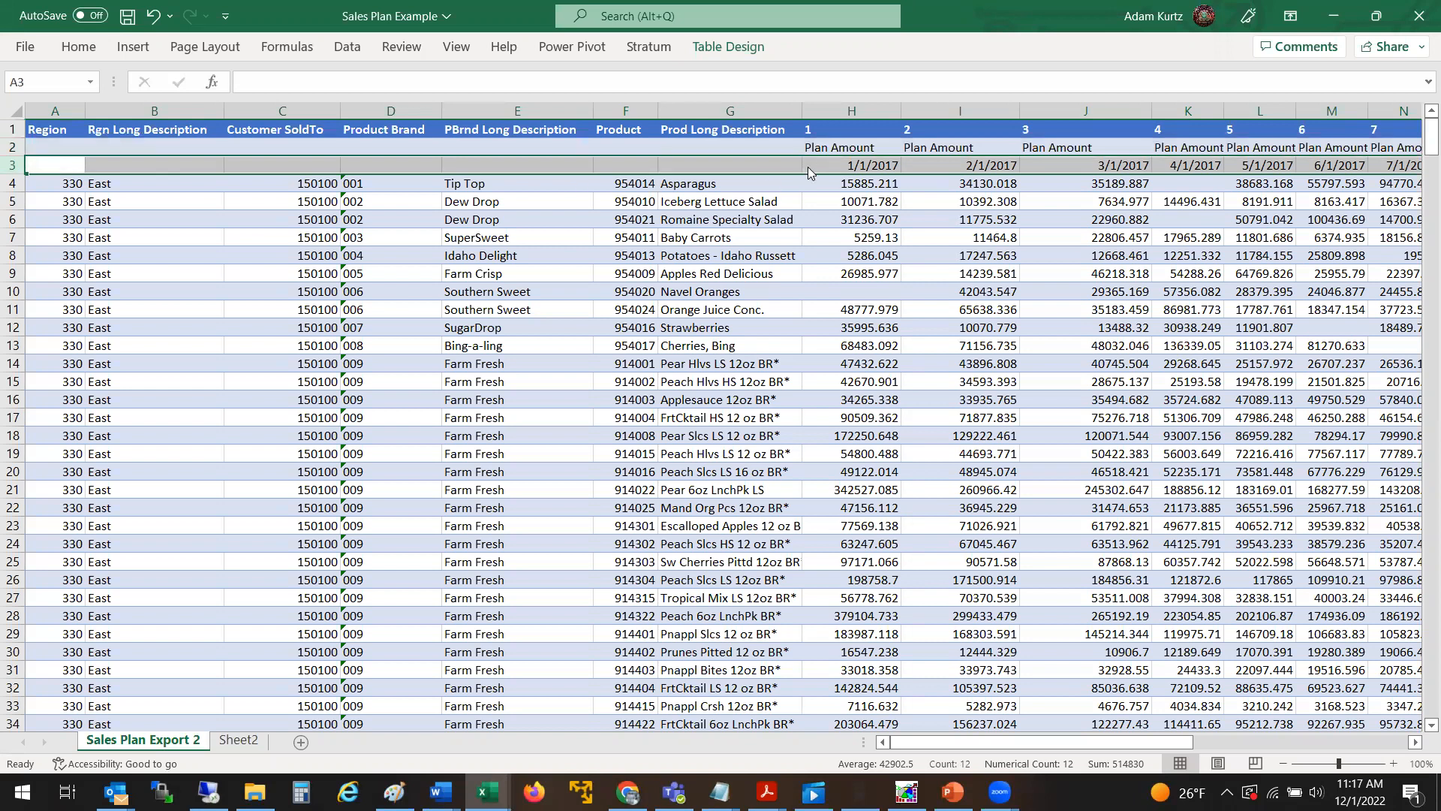
# - Switch back to the Stratum import configuration in Chrome
pyautogui.hotkey('alt', 'Tab')
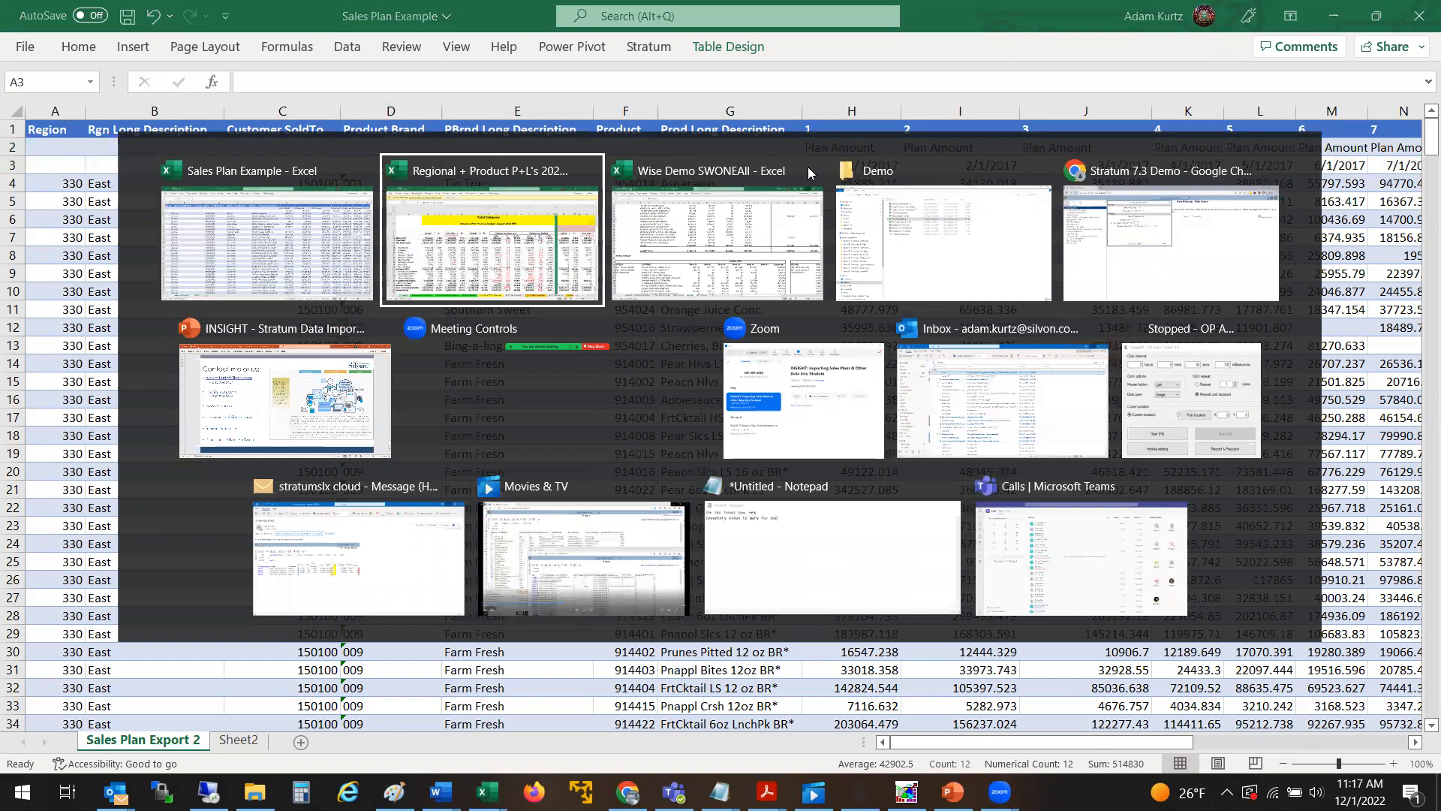
pyautogui.hotkey('alt', 'Tab')
pyautogui.hotkey('alt', 'Tab')
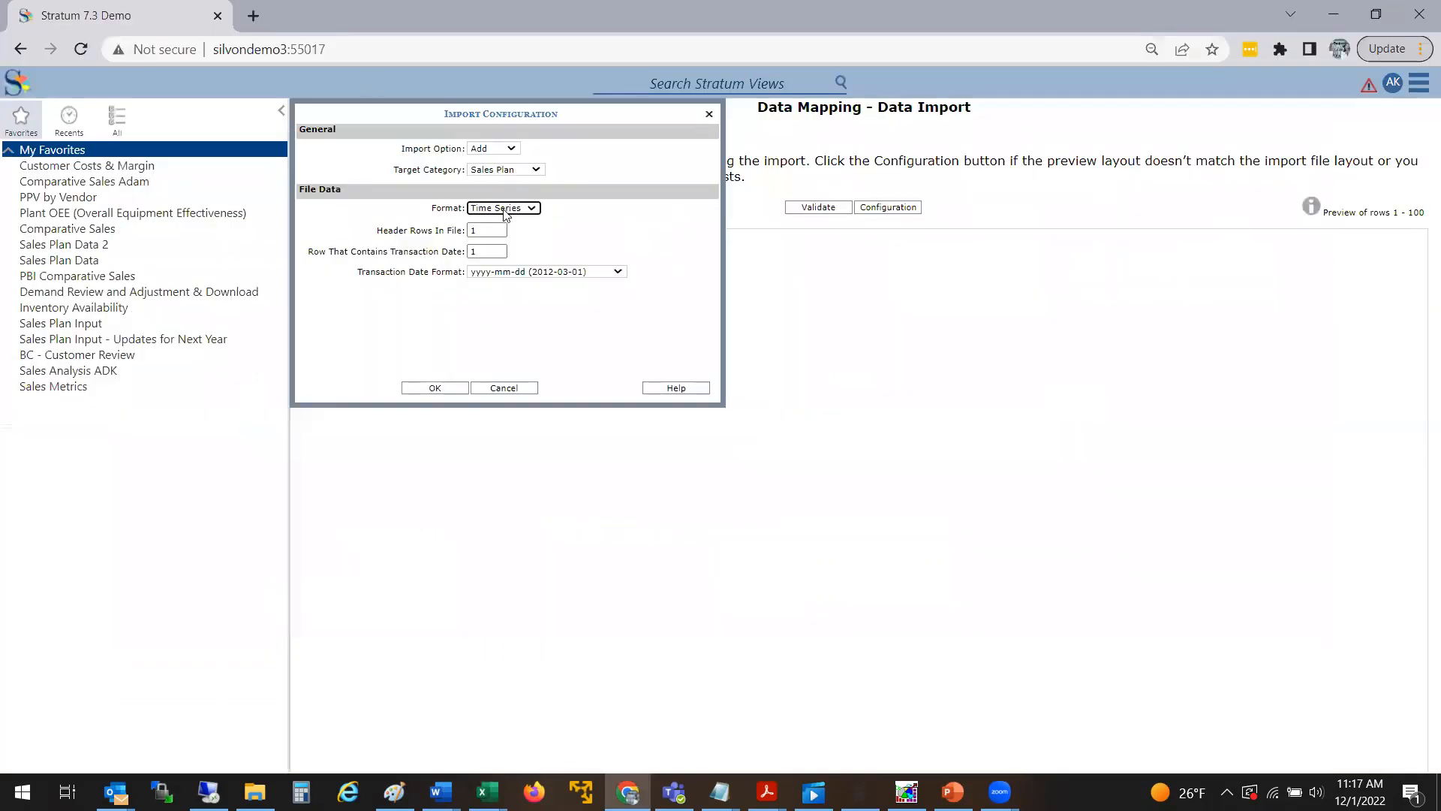
# - Set the import configuration's header rows in file to 3 and the row containing the transaction date to 3
pyautogui.press('Tab')
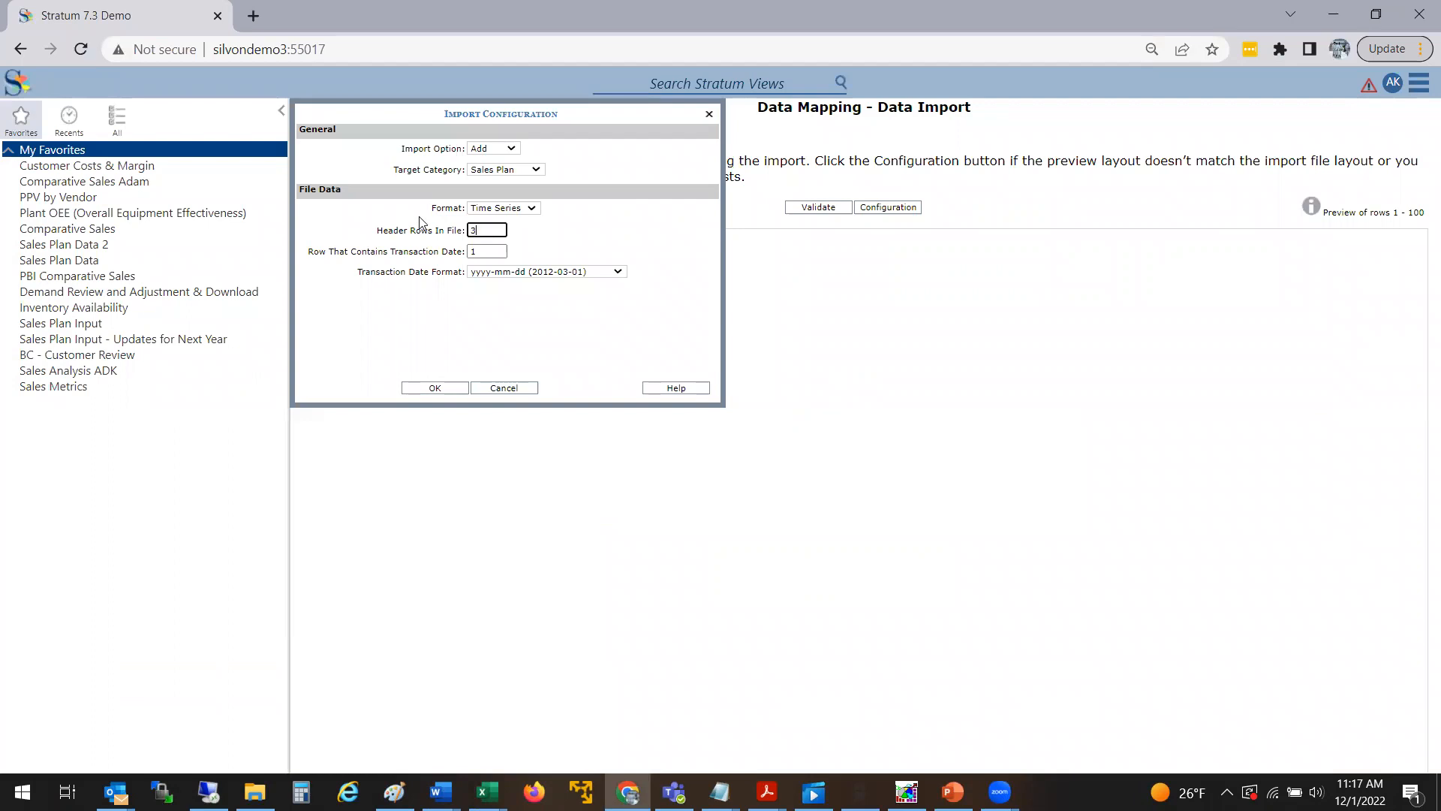
pyautogui.moveTo(491, 244); pyautogui.dragTo(430, 246)
pyautogui.click(491, 252)
# - Check the date style in the Sales Plan Example workbook, set the transaction date format to m/d/yyyy, and apply the import configuration
pyautogui.hotkey('alt', 'Tab')
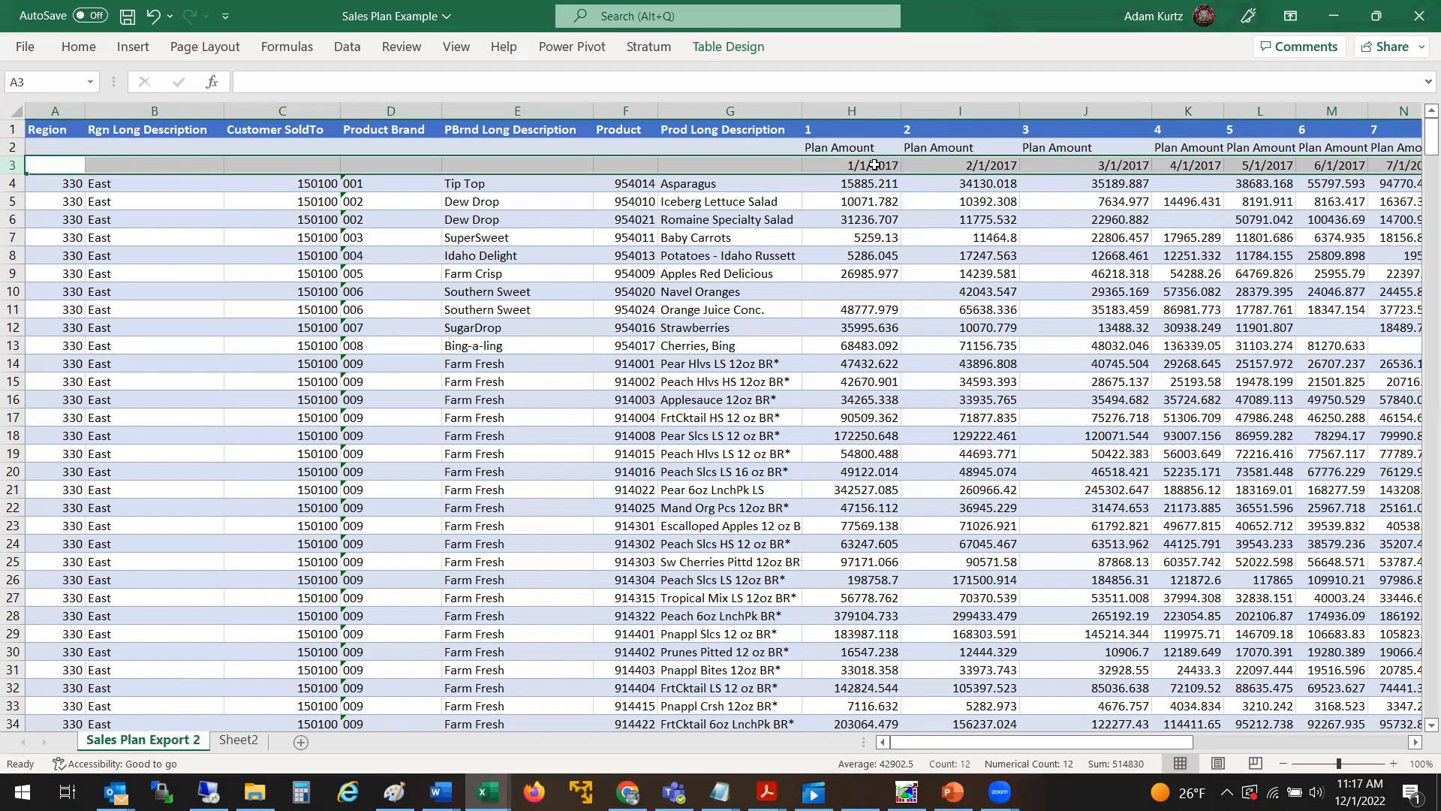
pyautogui.hotkey('alt', 'Tab')
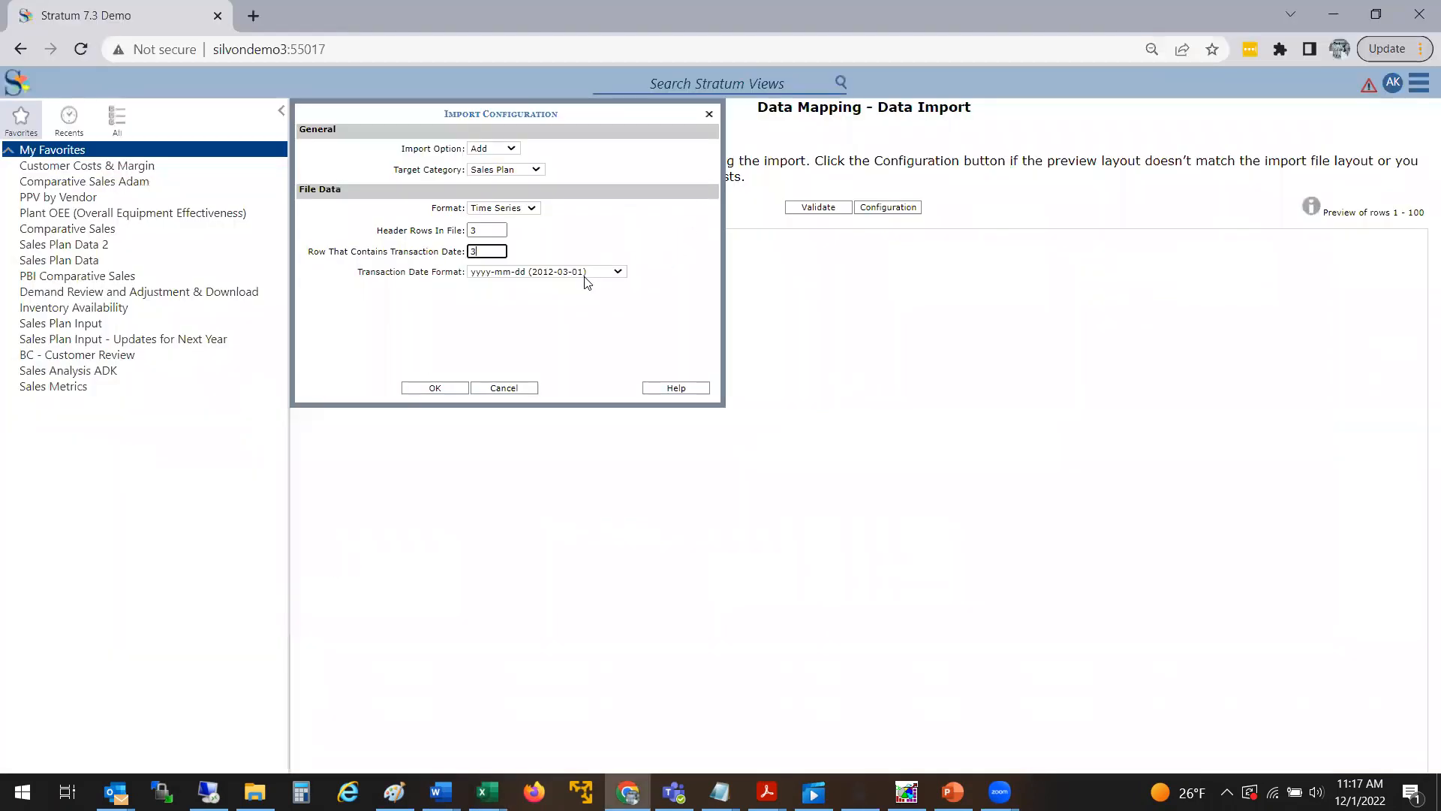
pyautogui.click(584, 275)
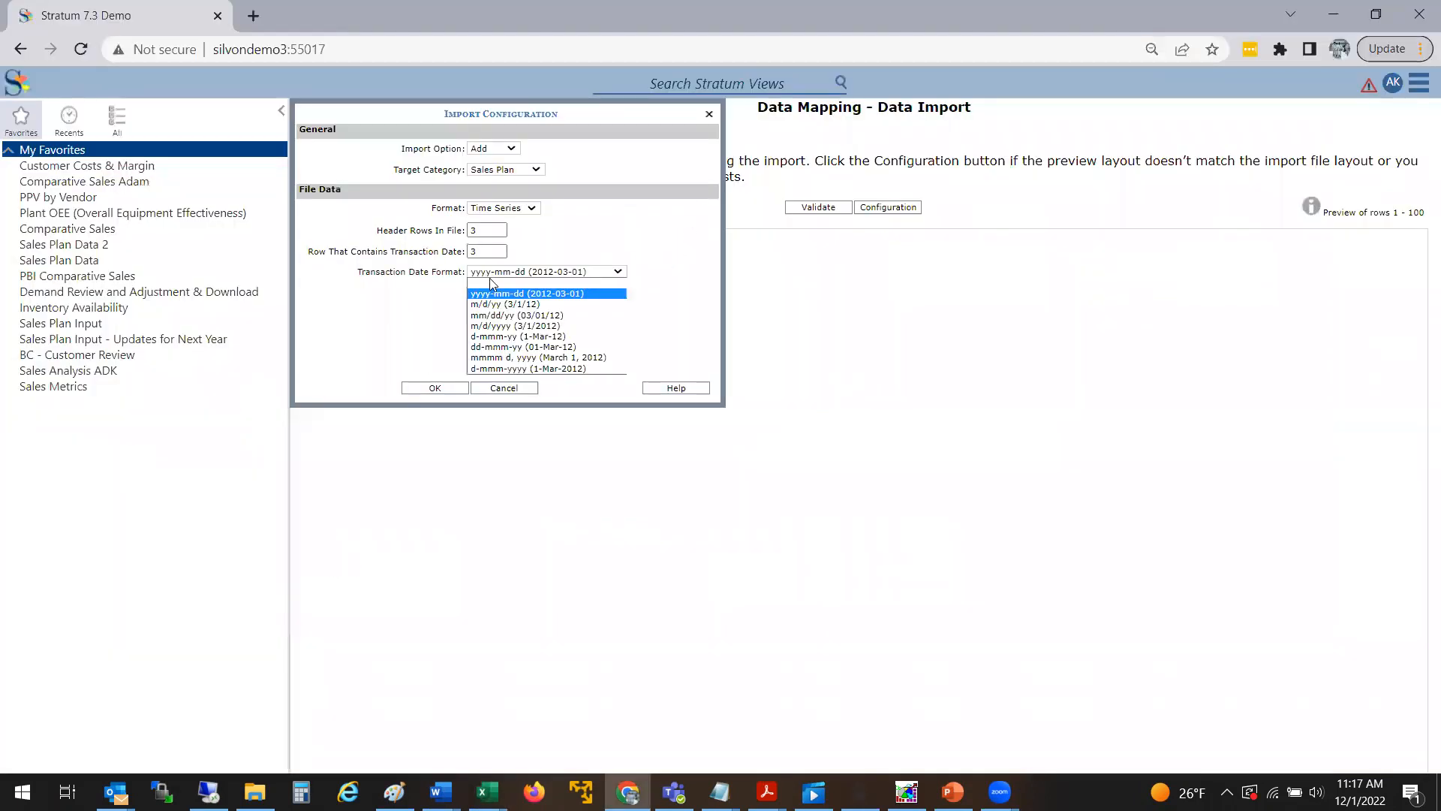
pyautogui.click(495, 316)
pyautogui.hotkey('alt', 'Tab')
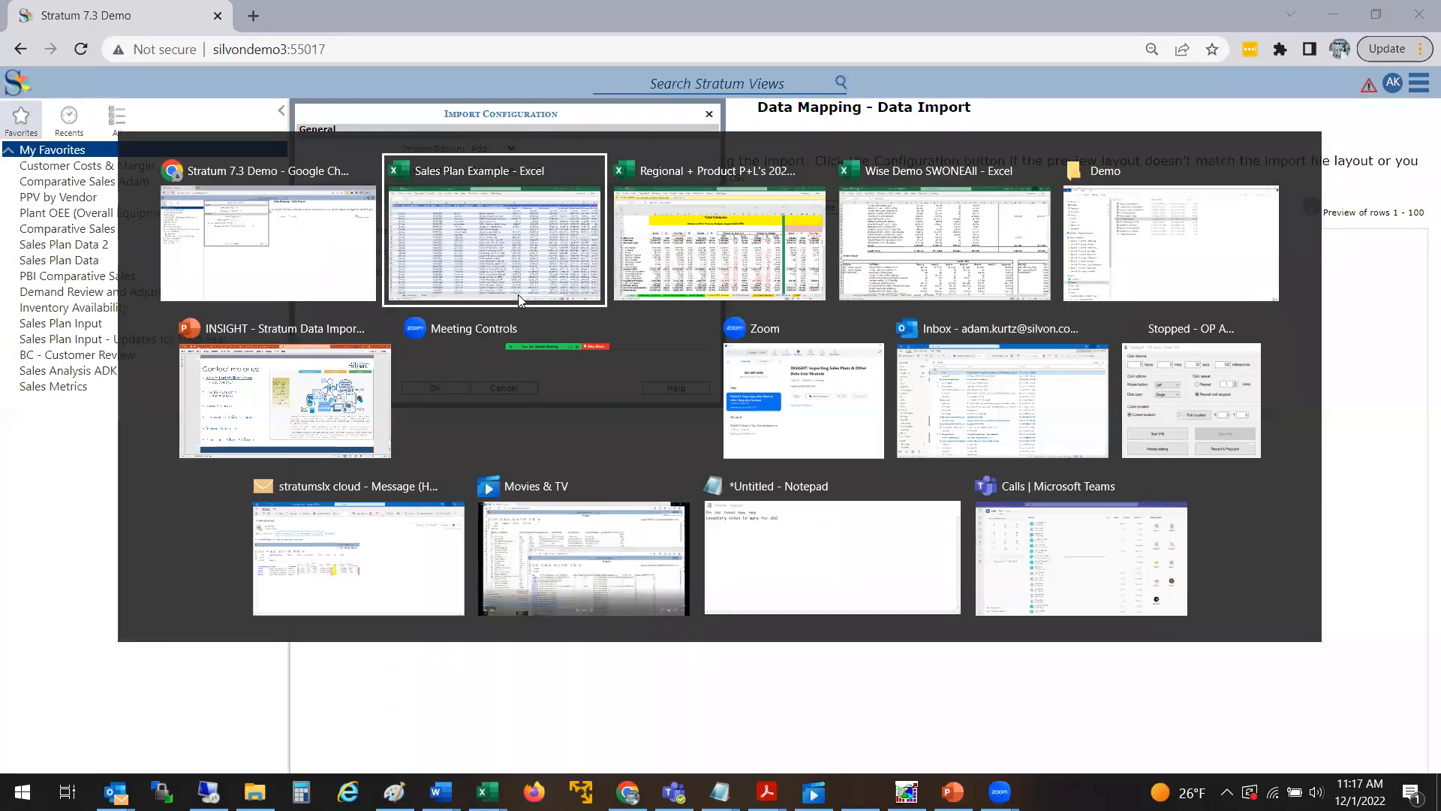
pyautogui.hotkey('alt', 'Tab')
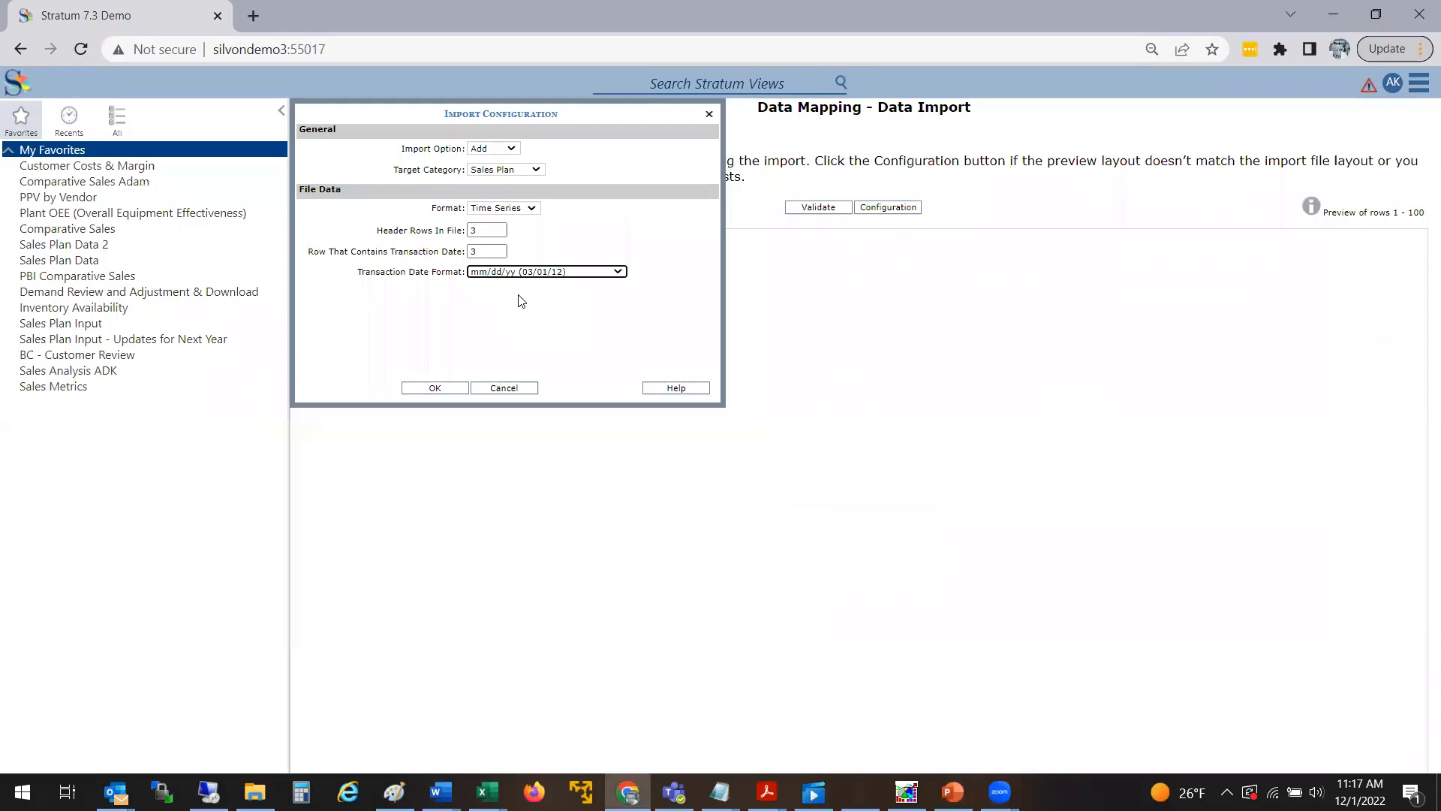
pyautogui.click(524, 273)
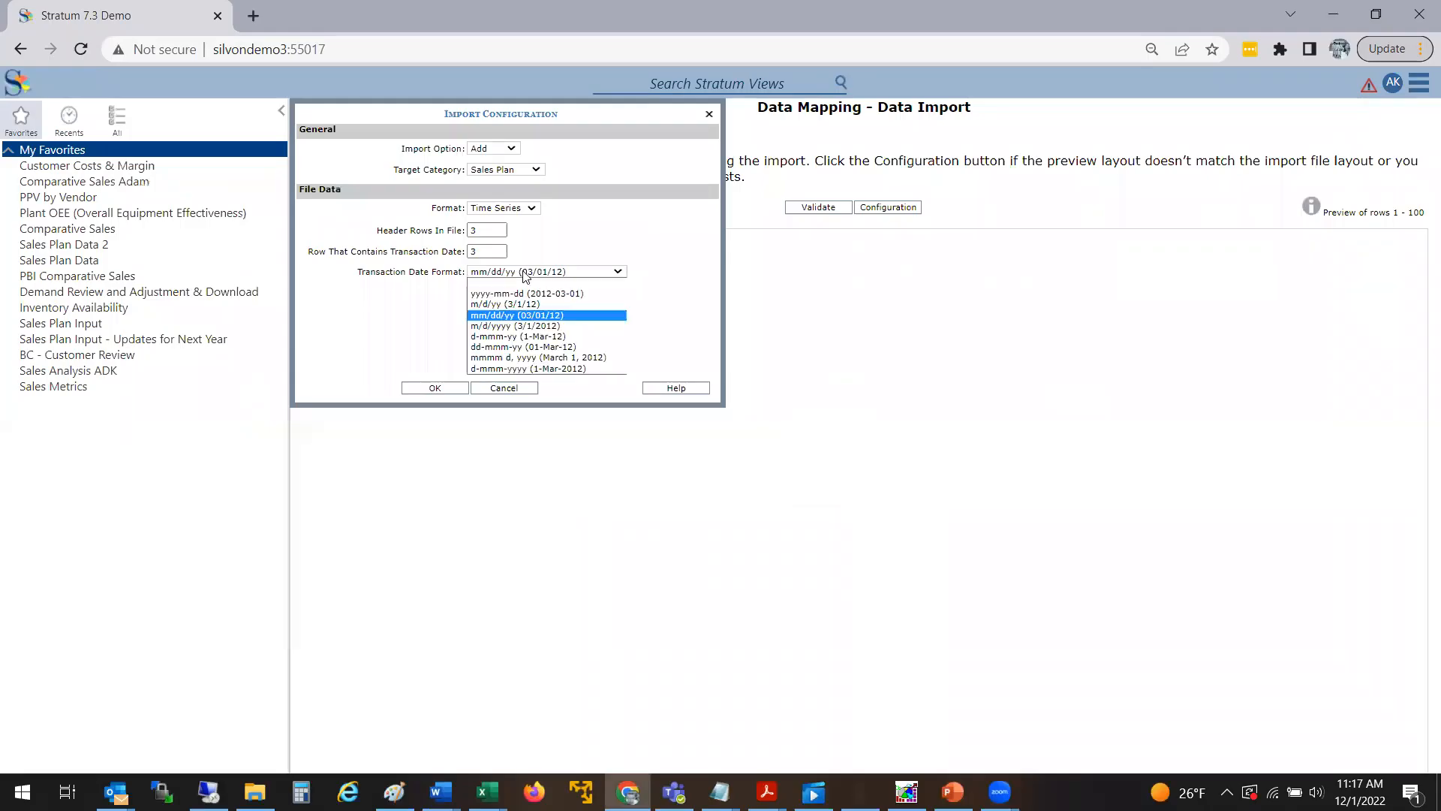
pyautogui.click(519, 326)
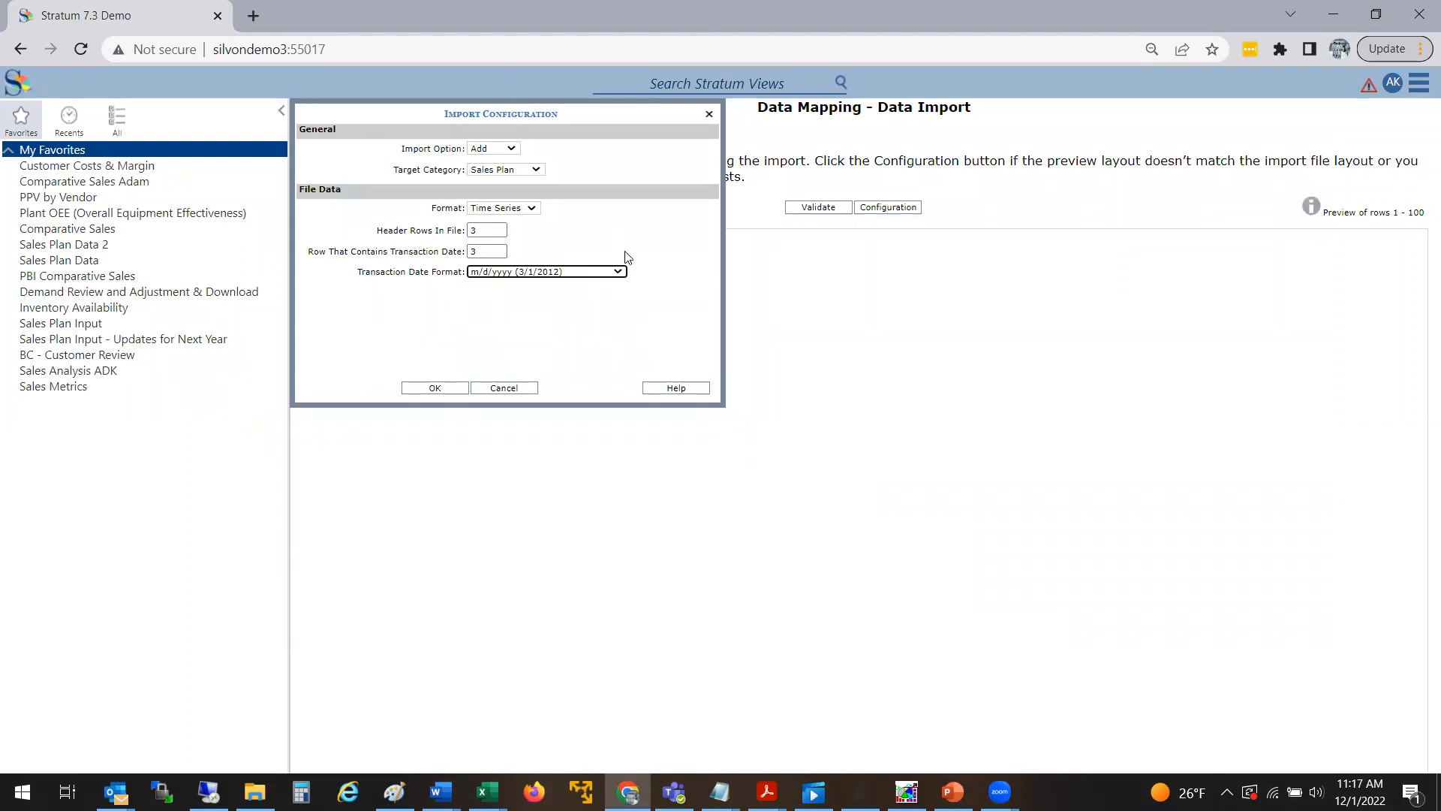
pyautogui.click(442, 389)
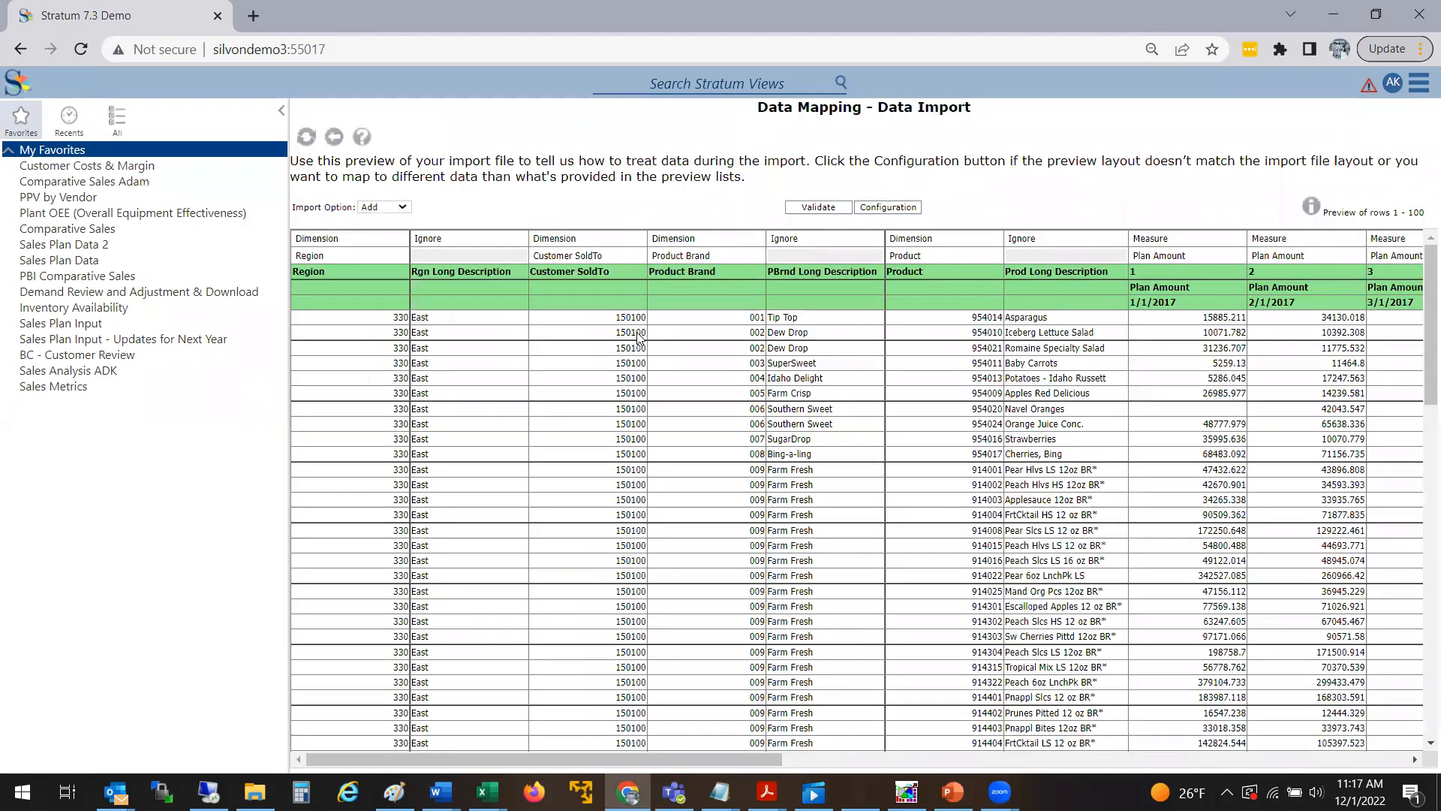
# - Collapse the Stratum Views pane and examine the dimension, measure and ignore mappings across all columns of the import preview
pyautogui.click(282, 113)
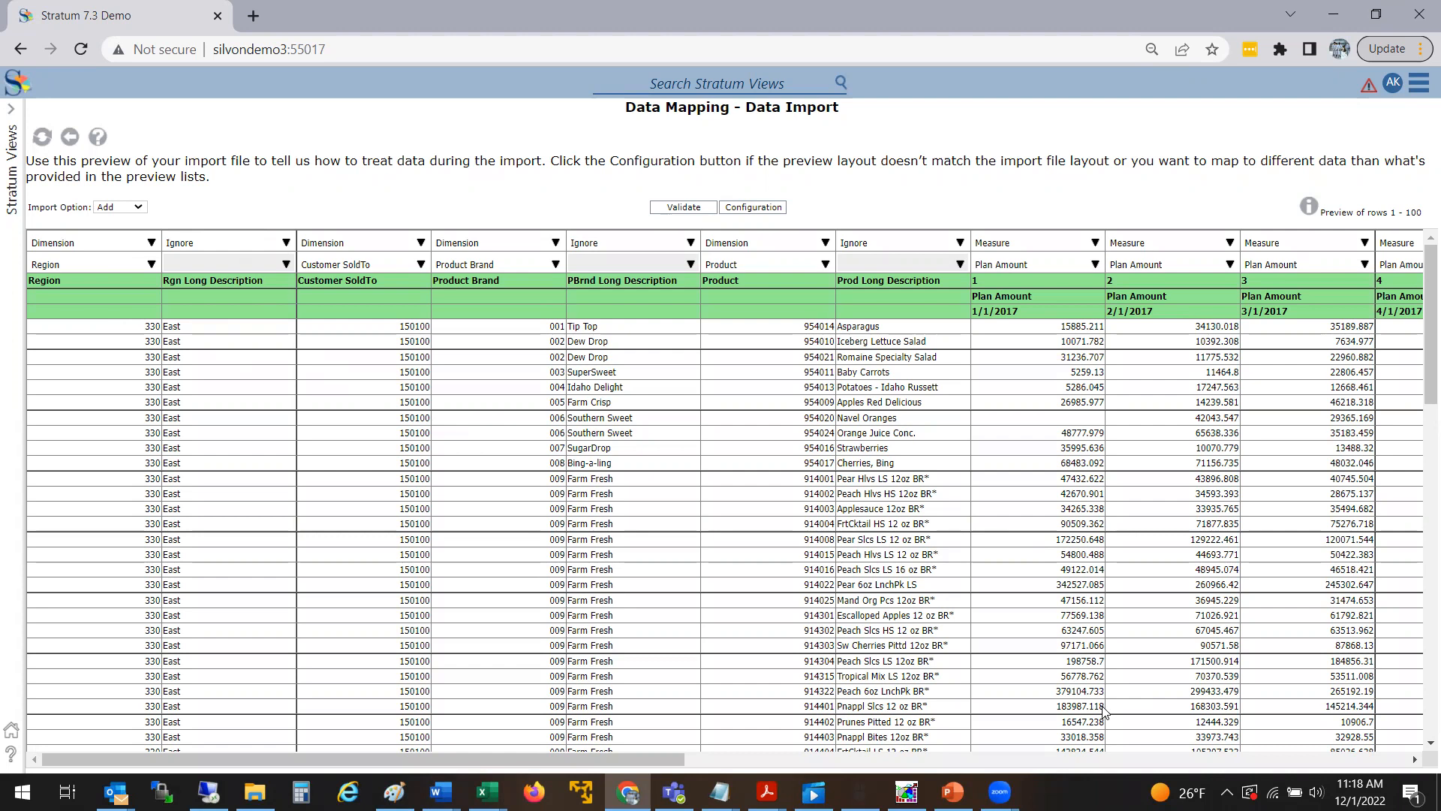
pyautogui.hscroll(5, 342, 762)
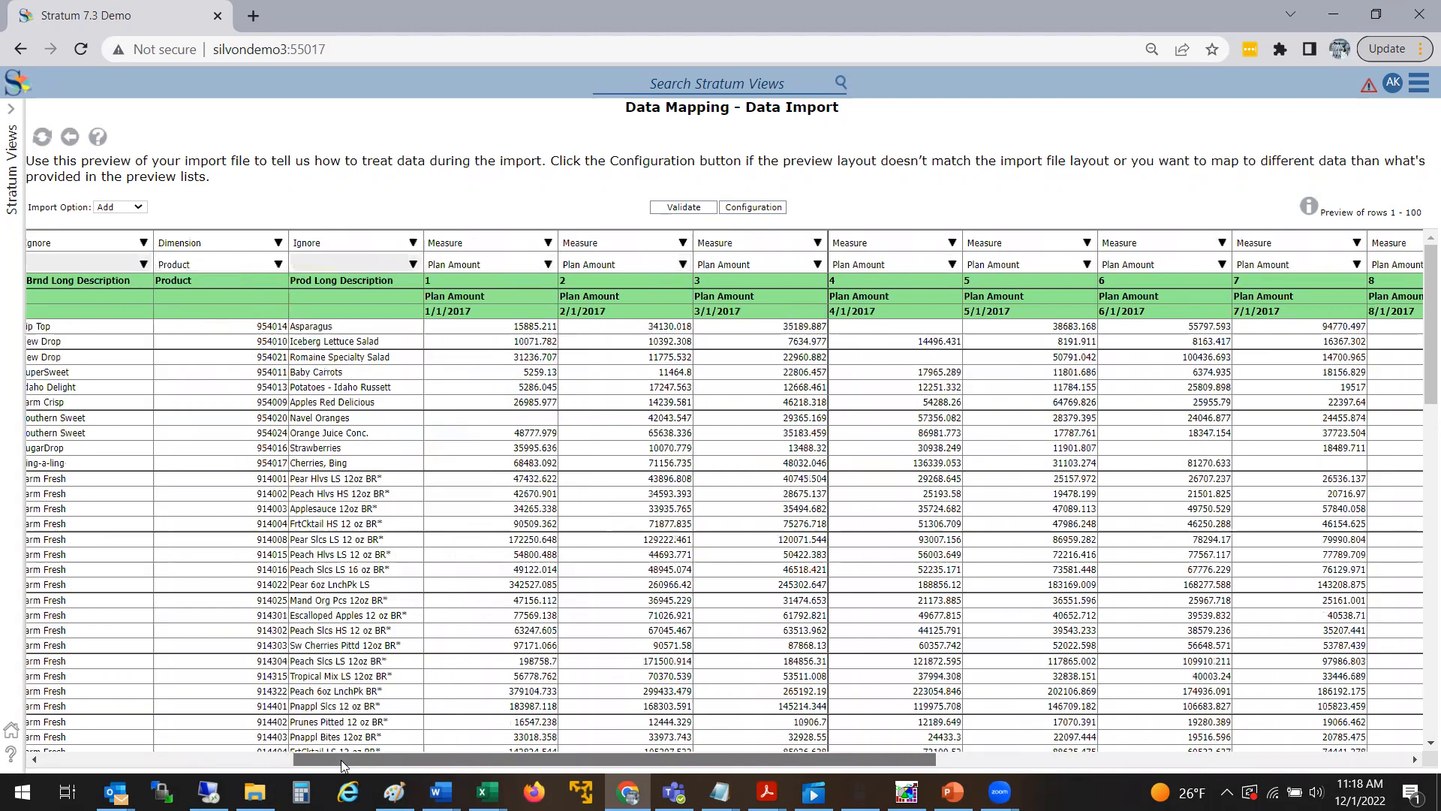
pyautogui.hscroll(3, 621, 700)
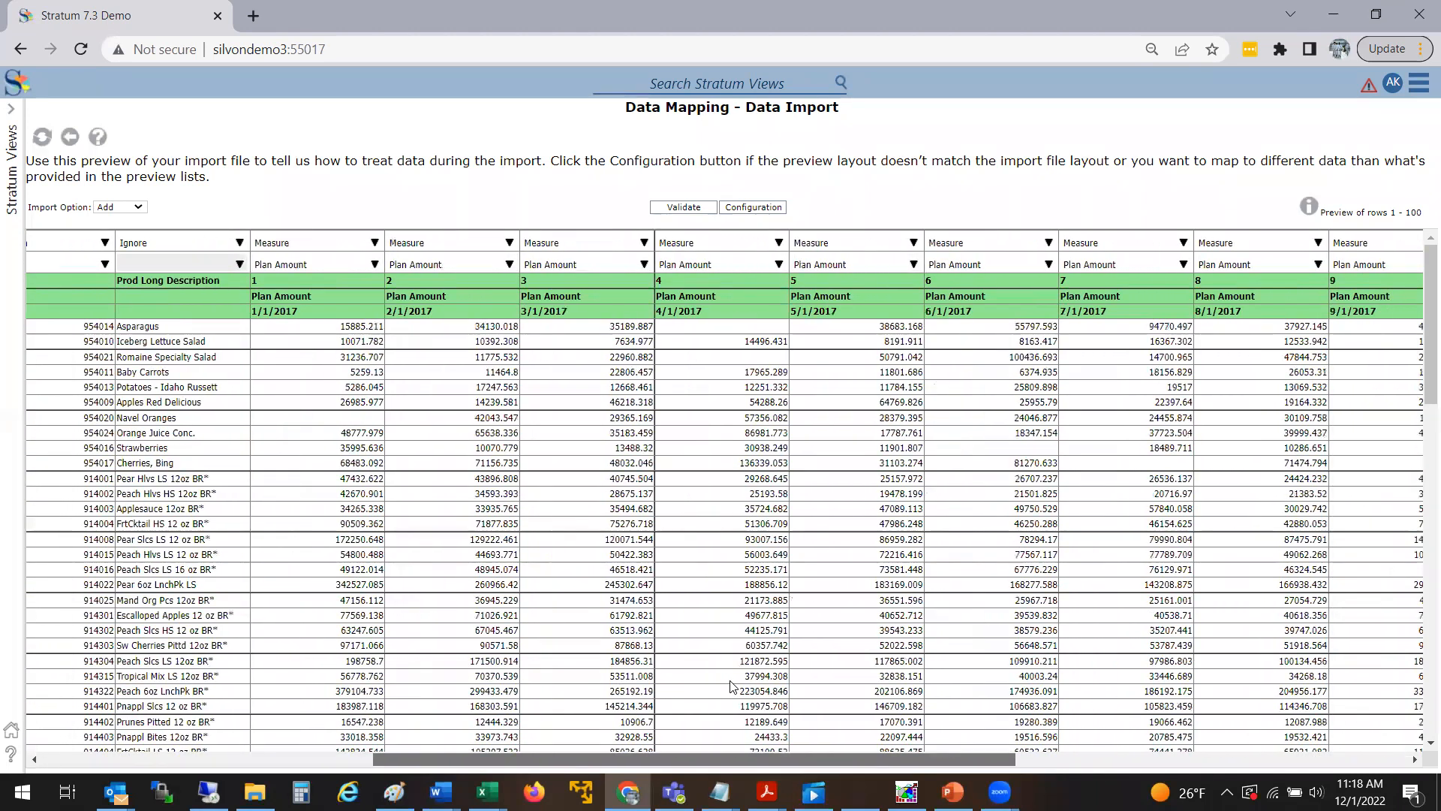
pyautogui.hscroll(5, 732, 686)
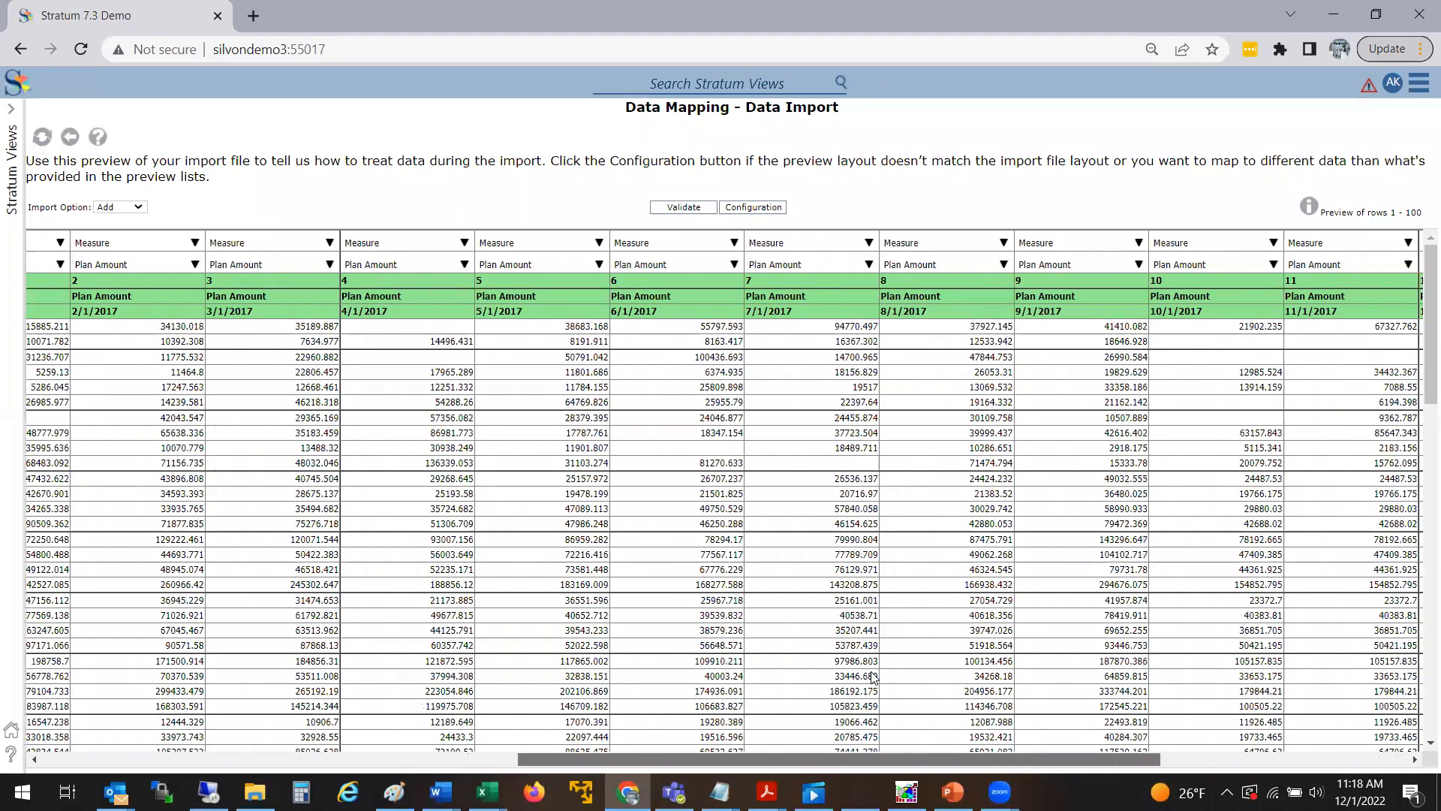
pyautogui.hscroll(5, 1068, 665)
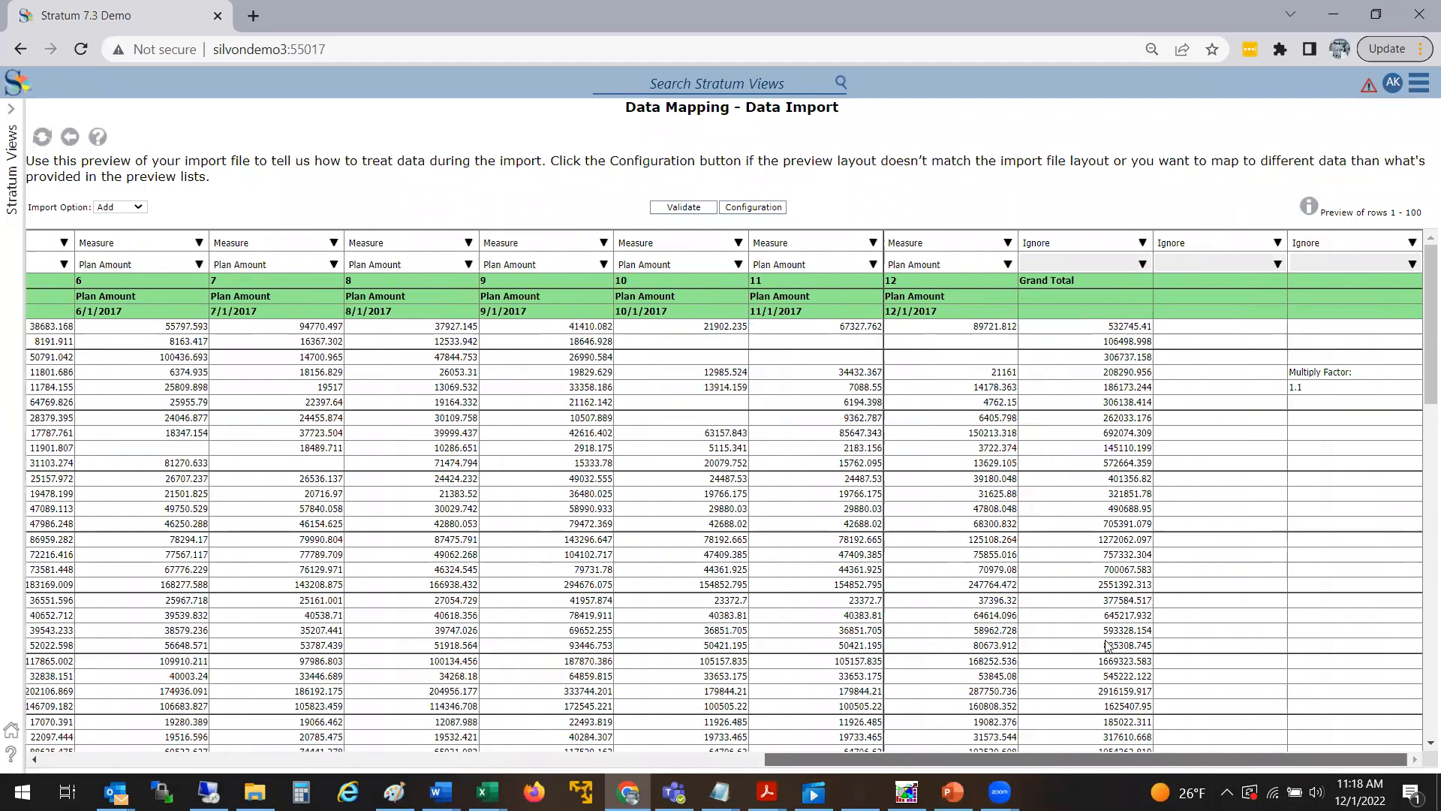
pyautogui.hscroll(-15, 927, 660)
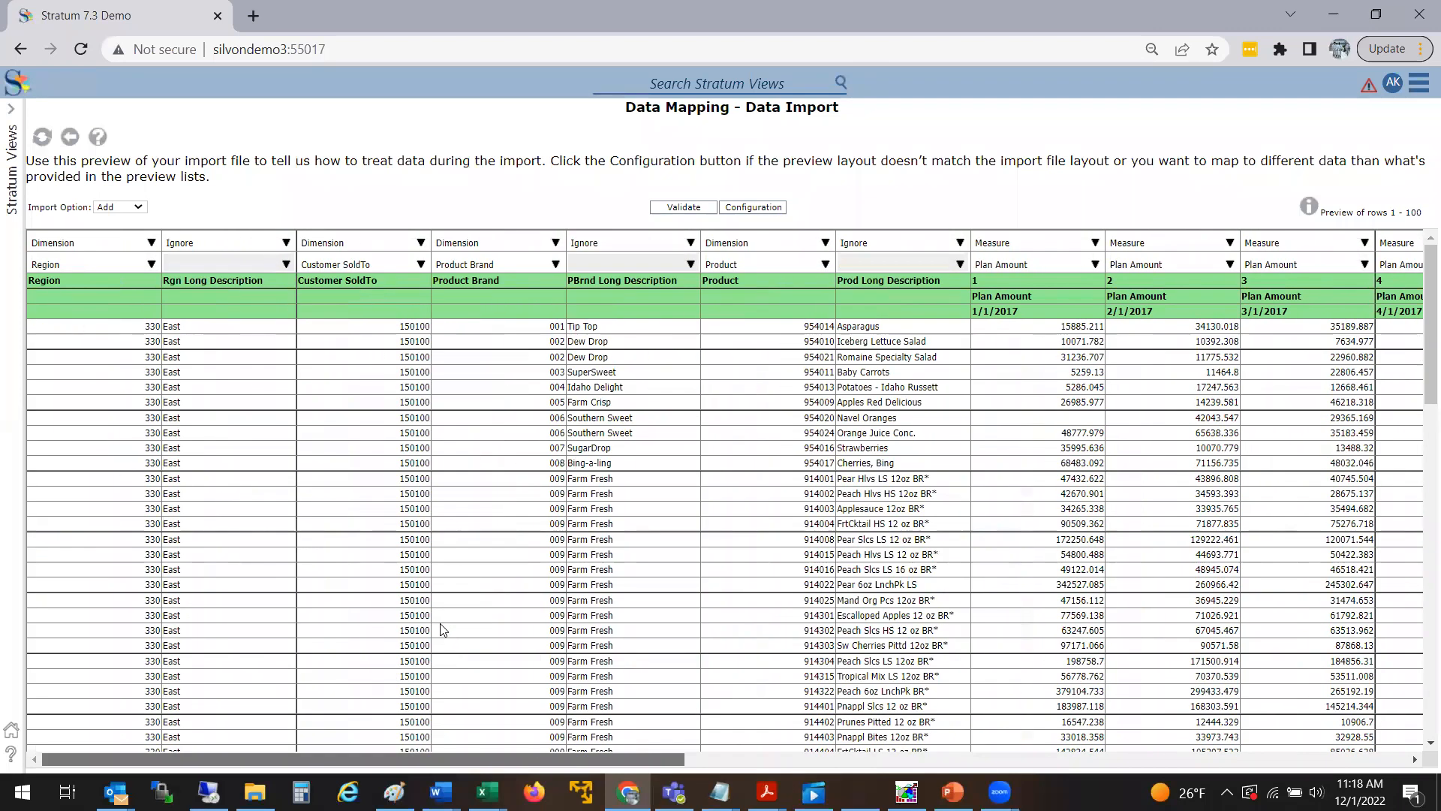
# - Validate the data mapping, then start processing the data import and cancel it at the confirmation
pyautogui.click(663, 207)
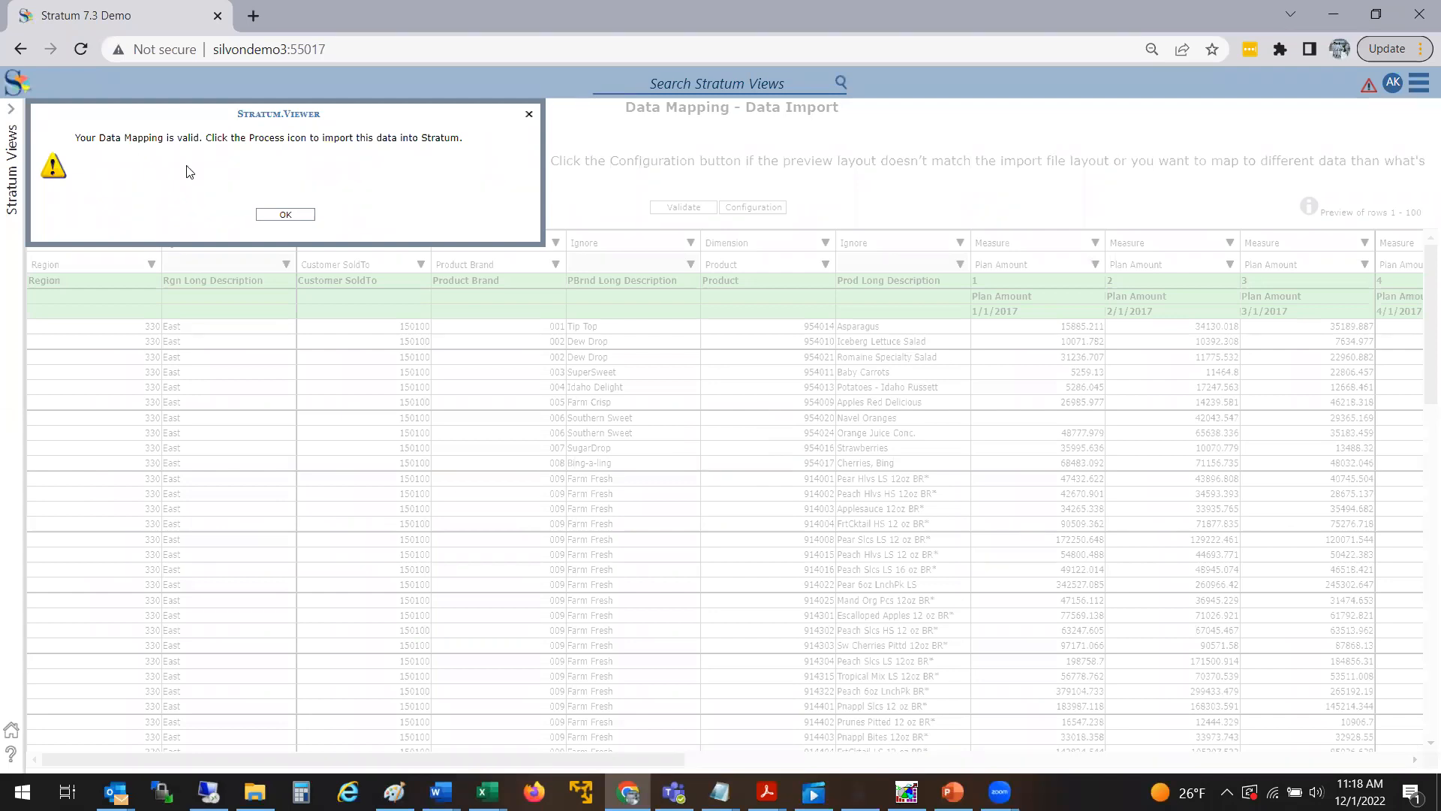
pyautogui.click(272, 216)
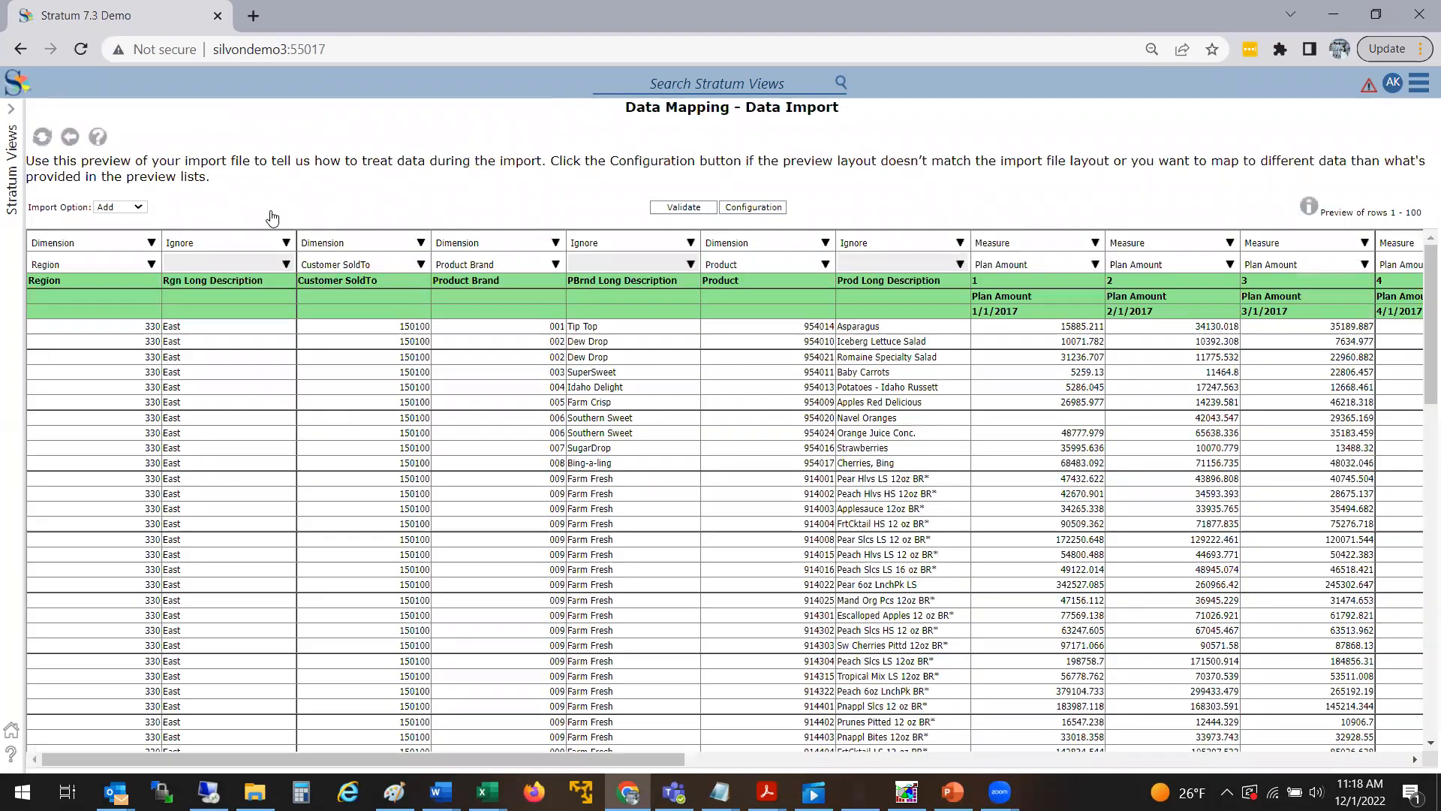
pyautogui.click(41, 139)
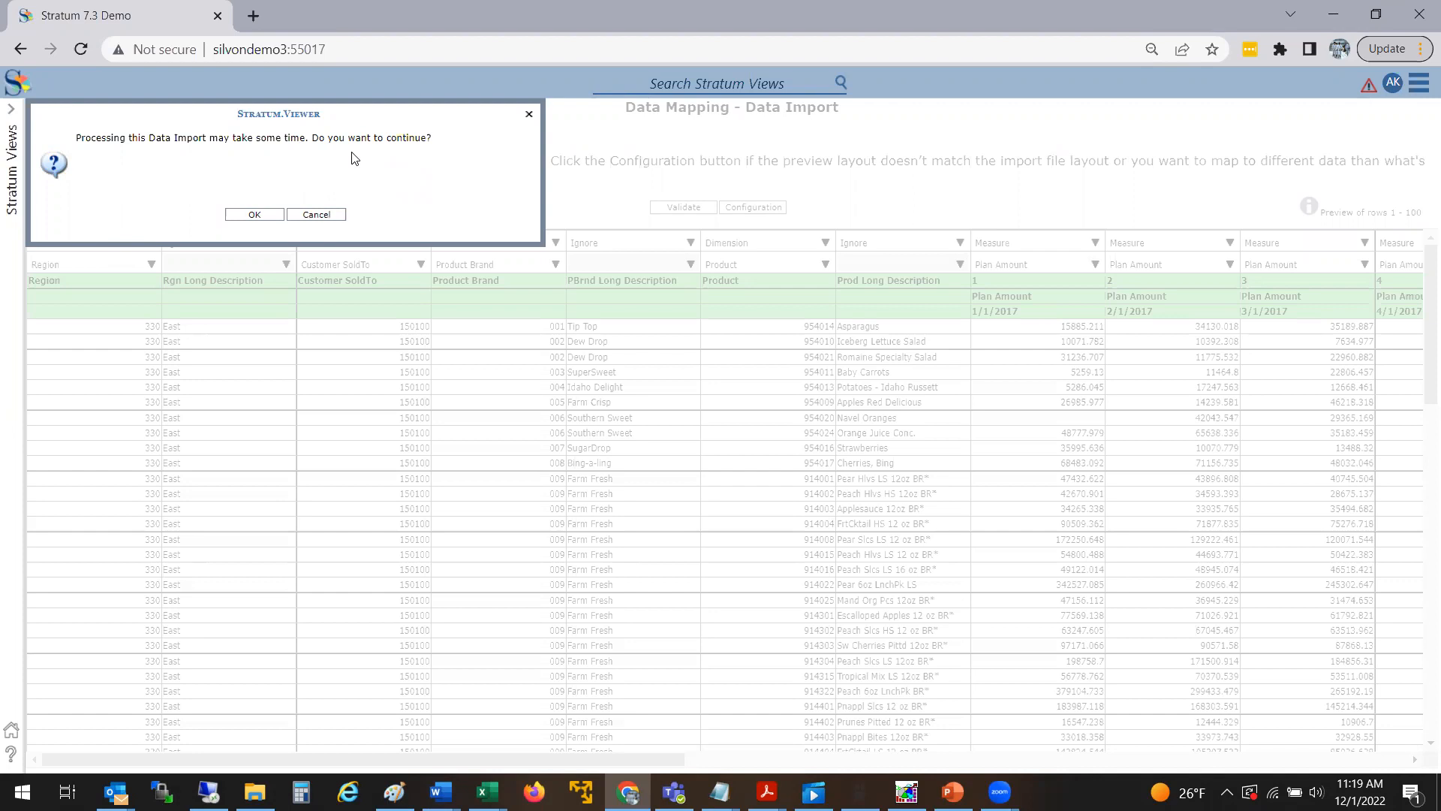
pyautogui.click(337, 215)
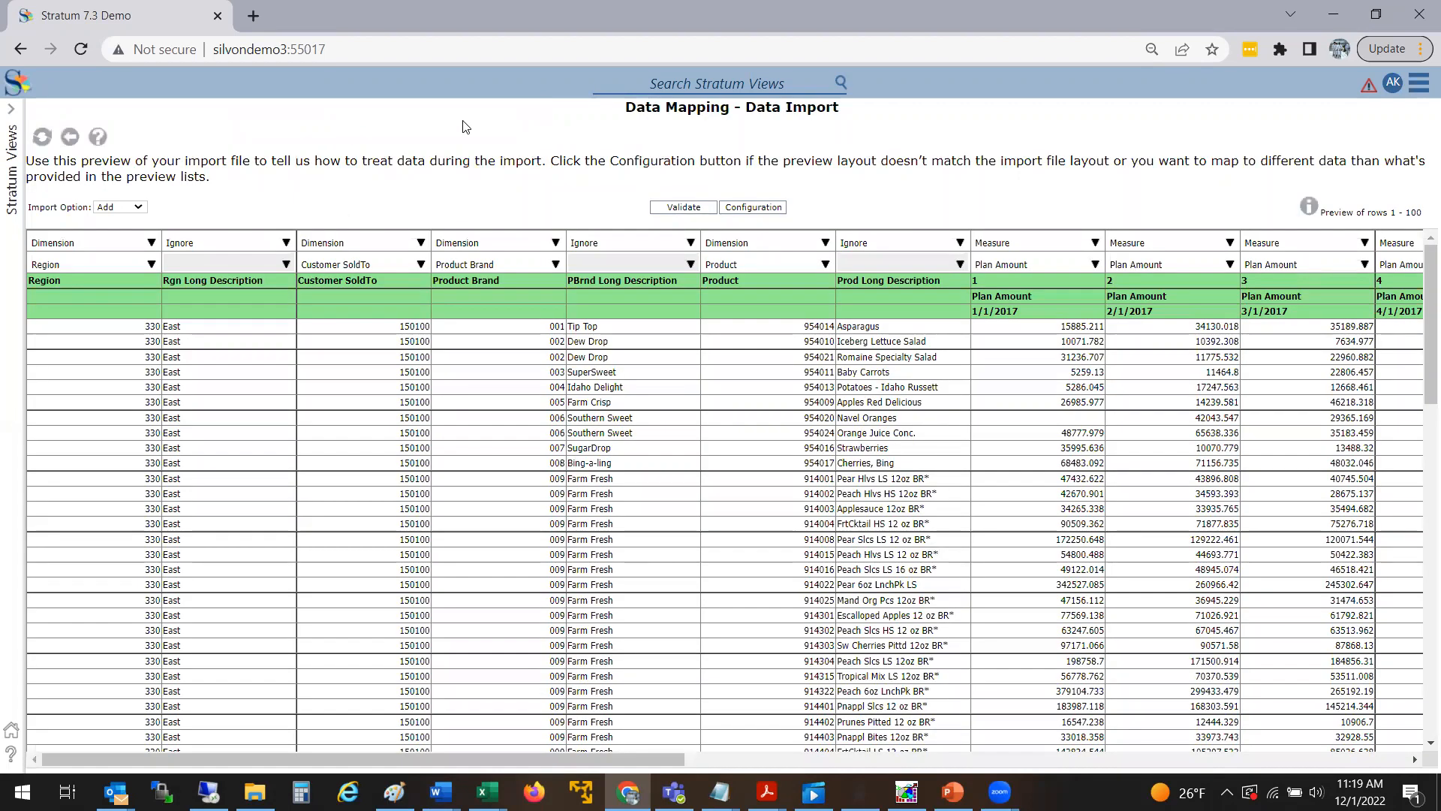
# - Open the Sales Plan Data view from the recently used views and look through its plan rows
pyautogui.click(12, 128)
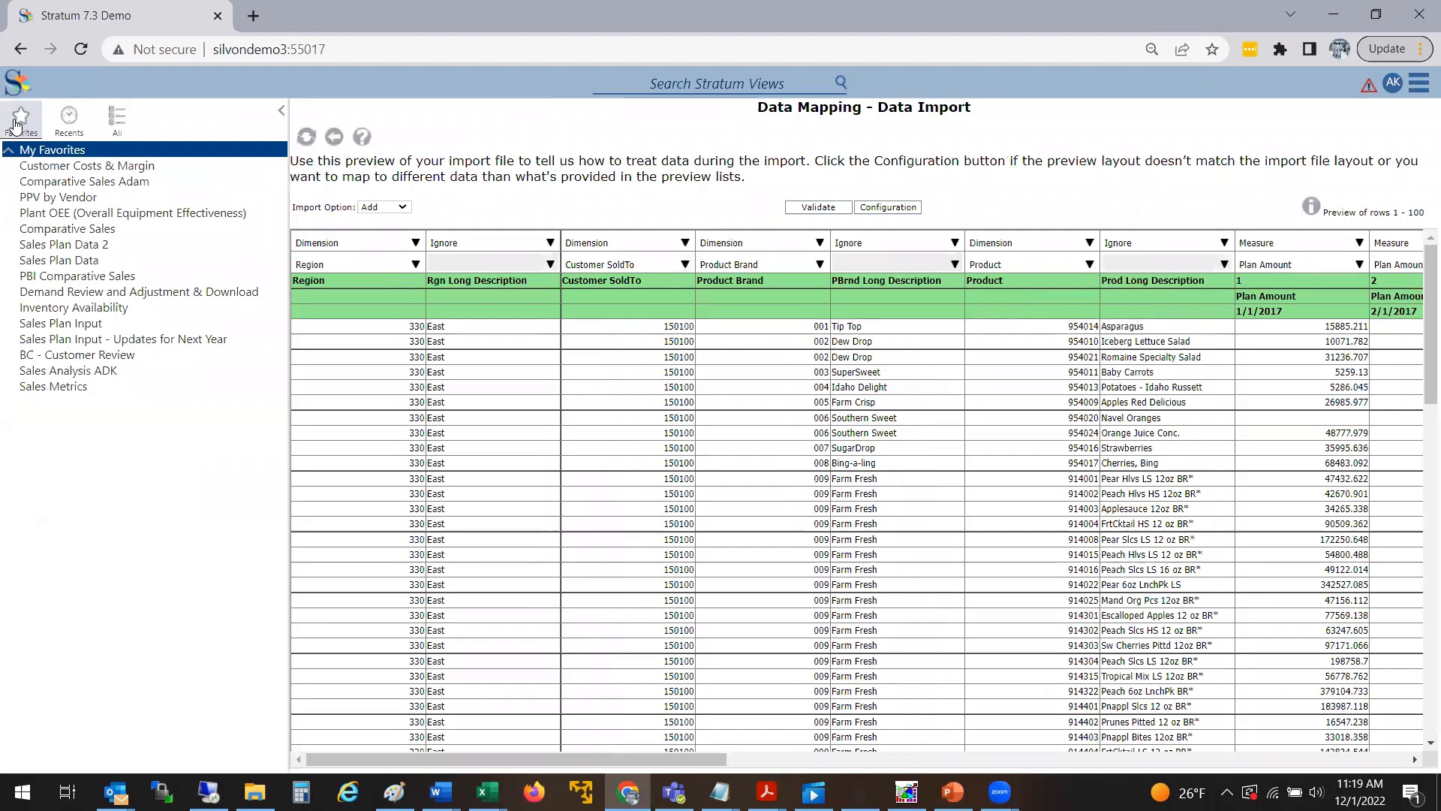
pyautogui.click(70, 134)
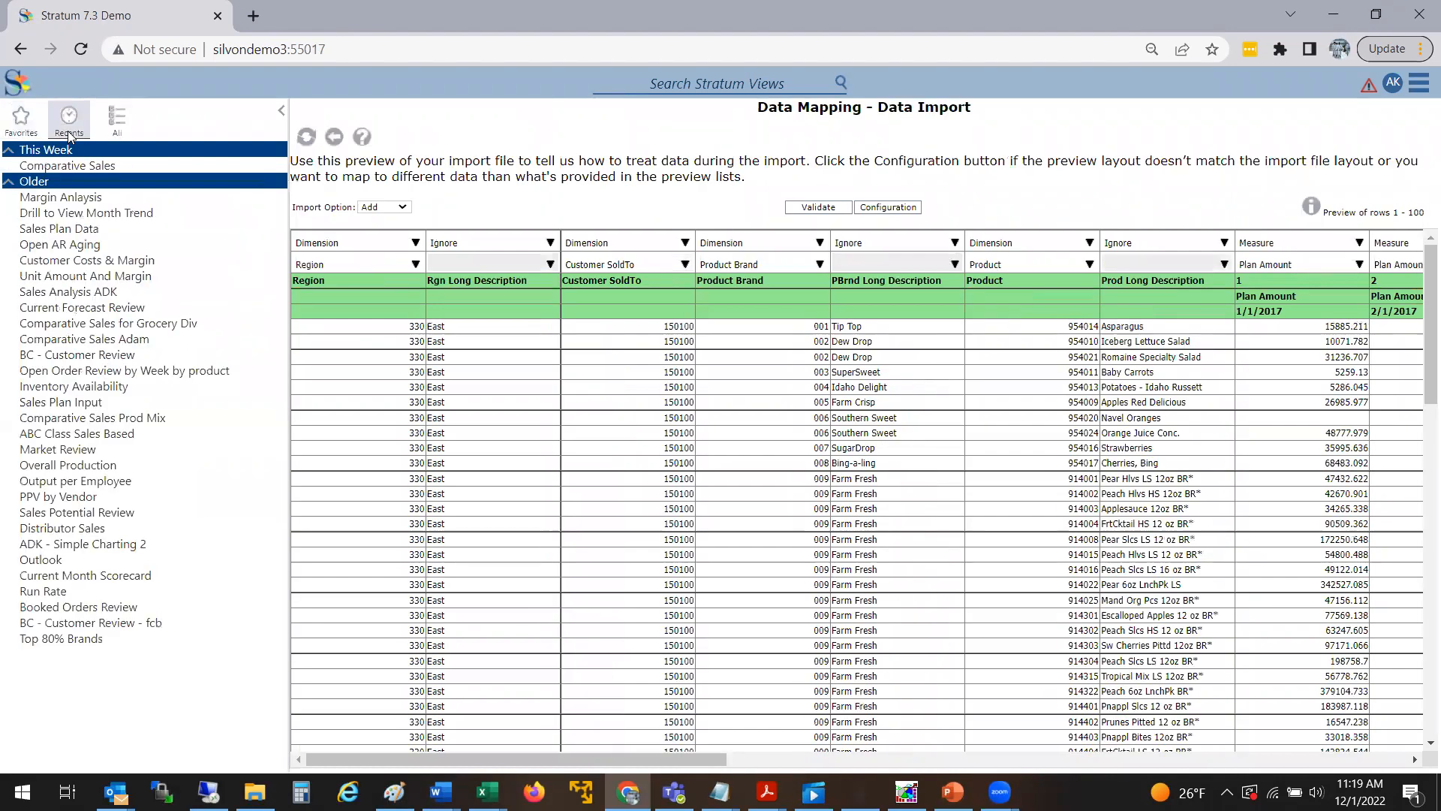
pyautogui.click(87, 233)
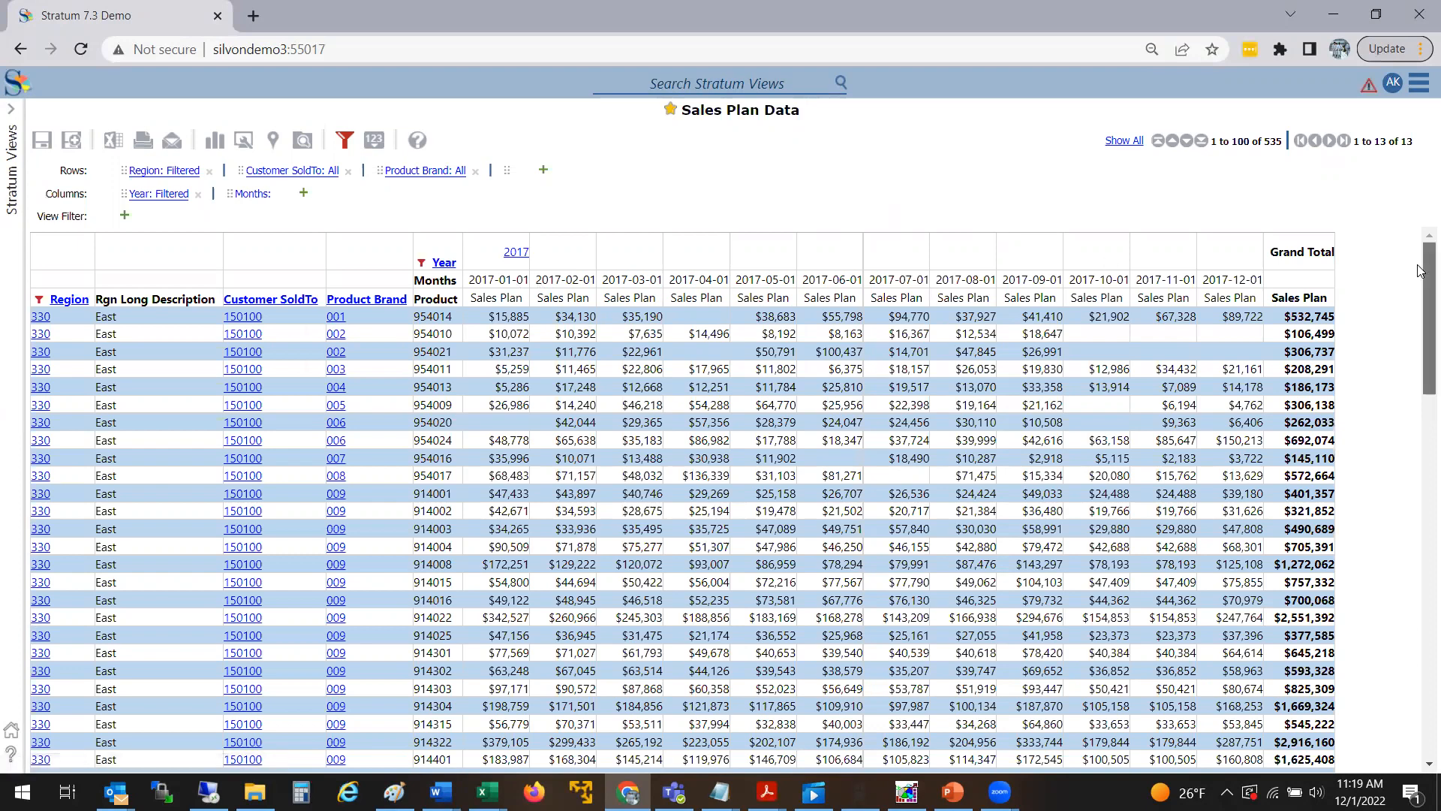
pyautogui.moveTo(1420, 269); pyautogui.dragTo(1419, 334)
pyautogui.scroll(-7, 1419, 334)
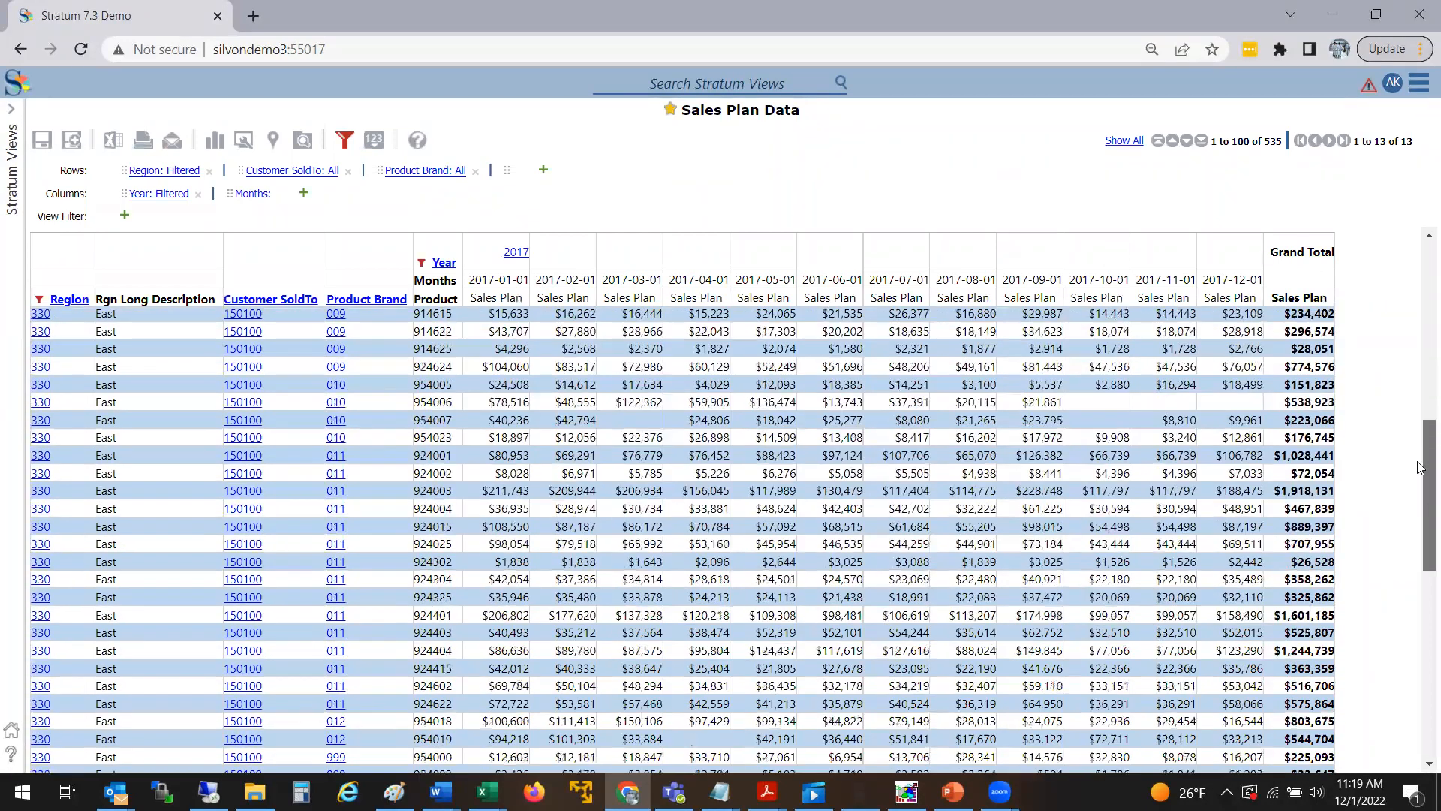
pyautogui.scroll(-5, 1420, 346)
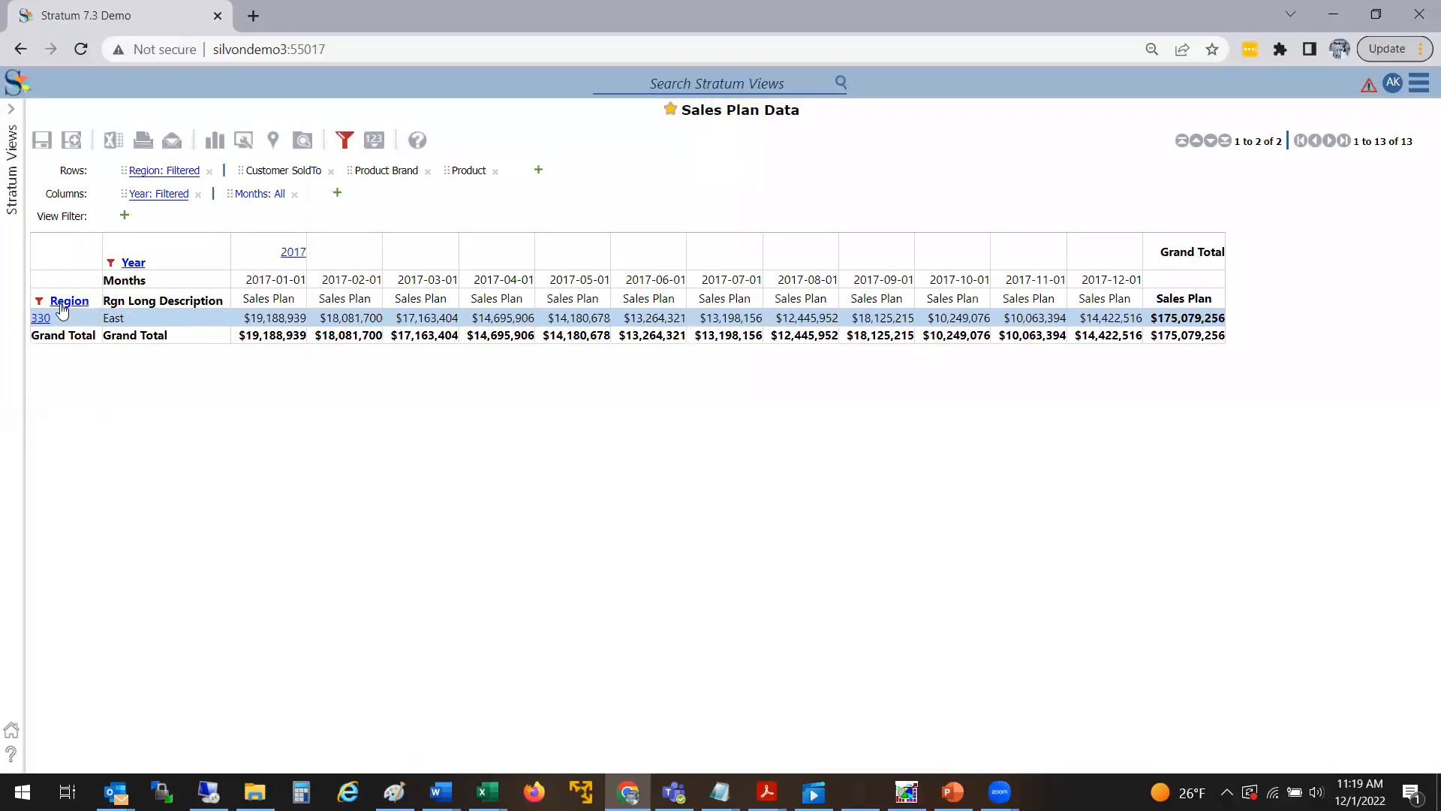
# - Drill the Region level down to Customer SoldTo, into the sixth customer's product brands, and down to individual products
pyautogui.click(66, 308)
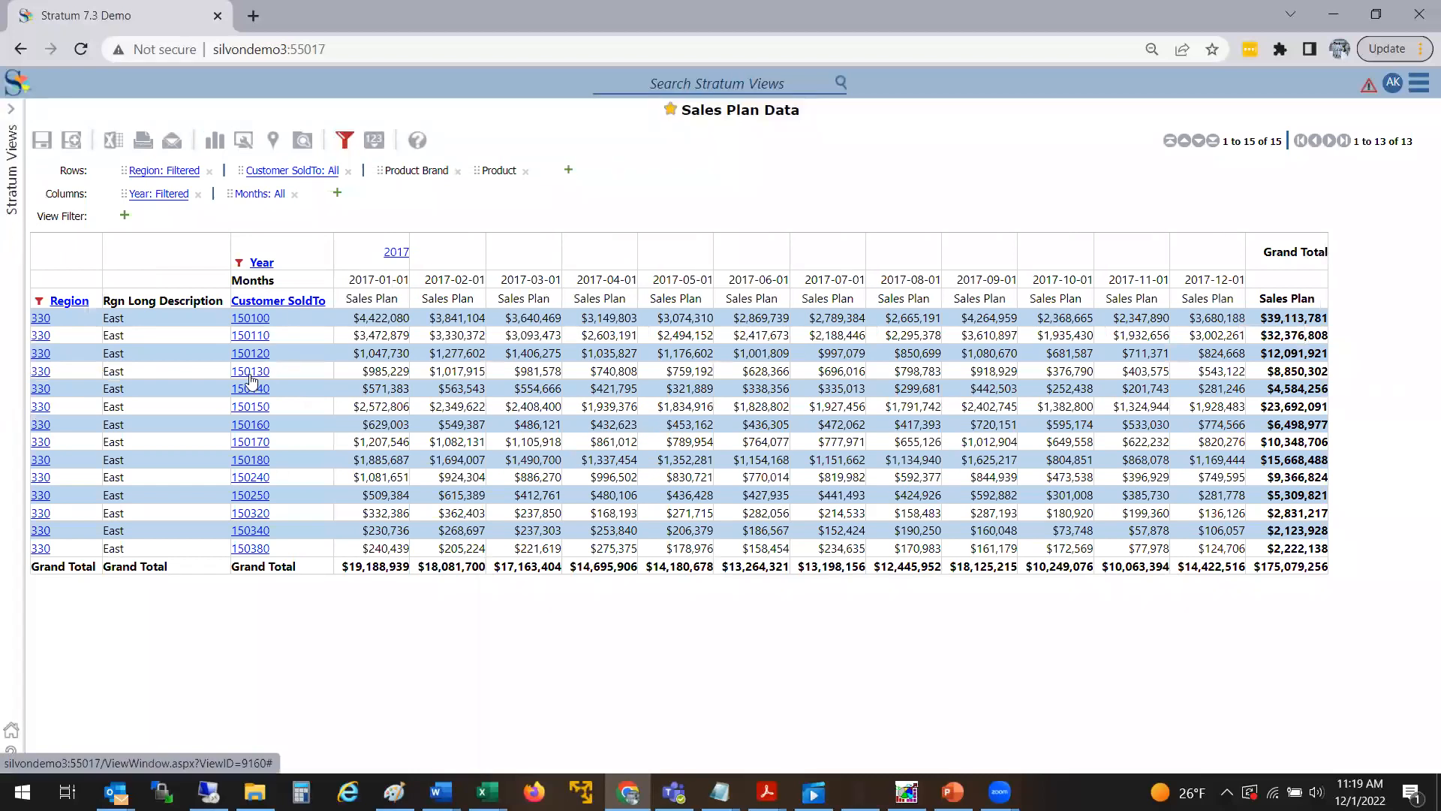
pyautogui.click(259, 407)
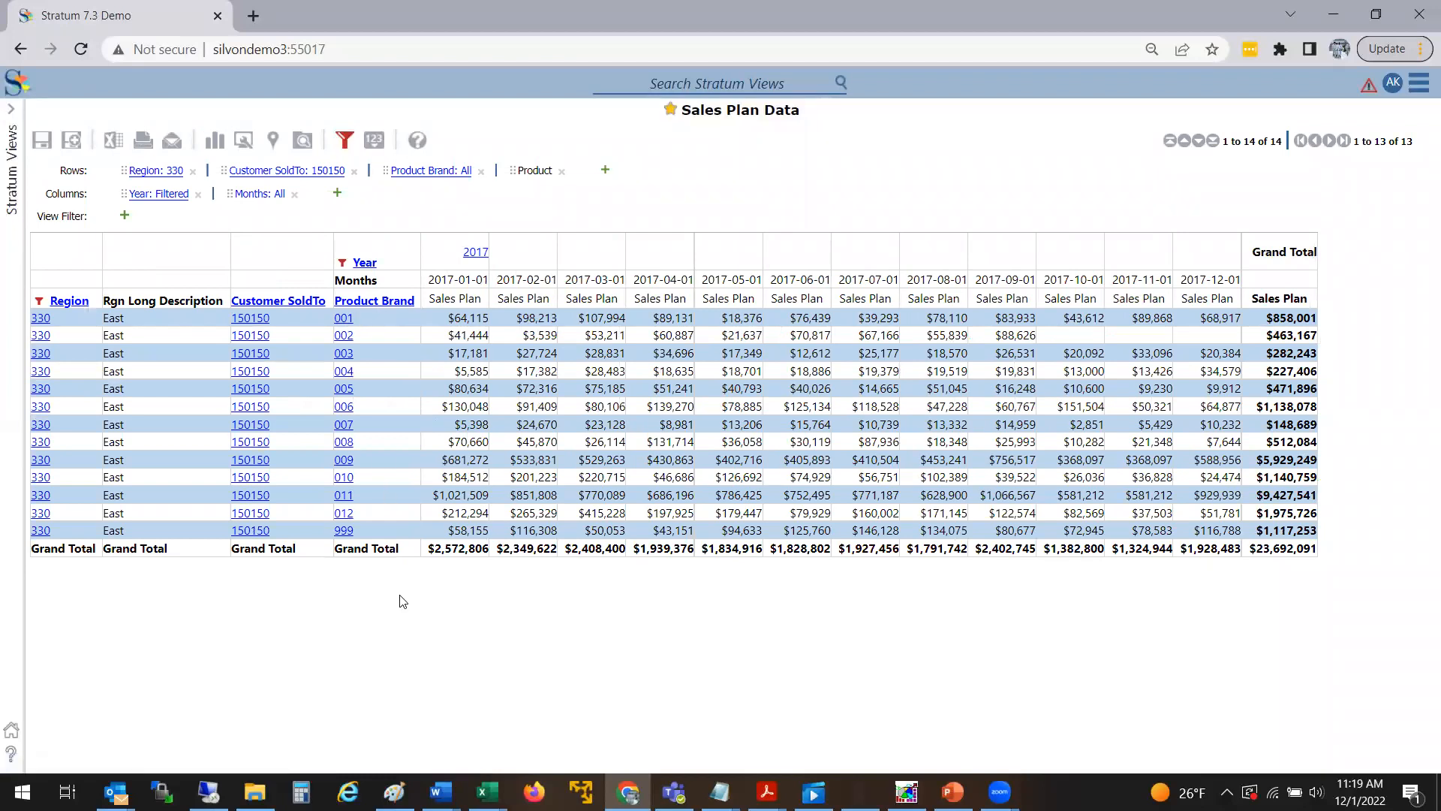
pyautogui.click(375, 303)
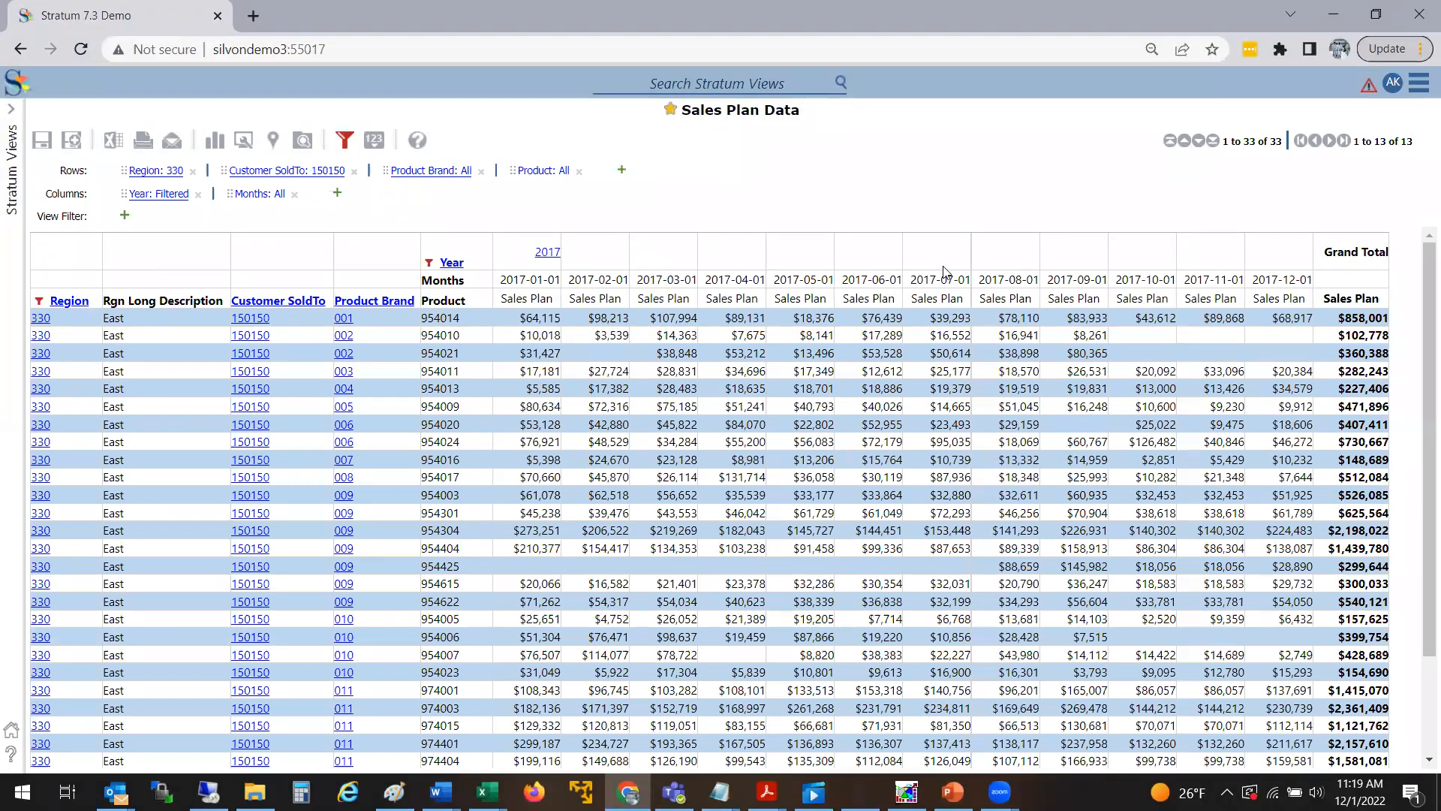
pyautogui.moveTo(1421, 300); pyautogui.dragTo(1425, 256)
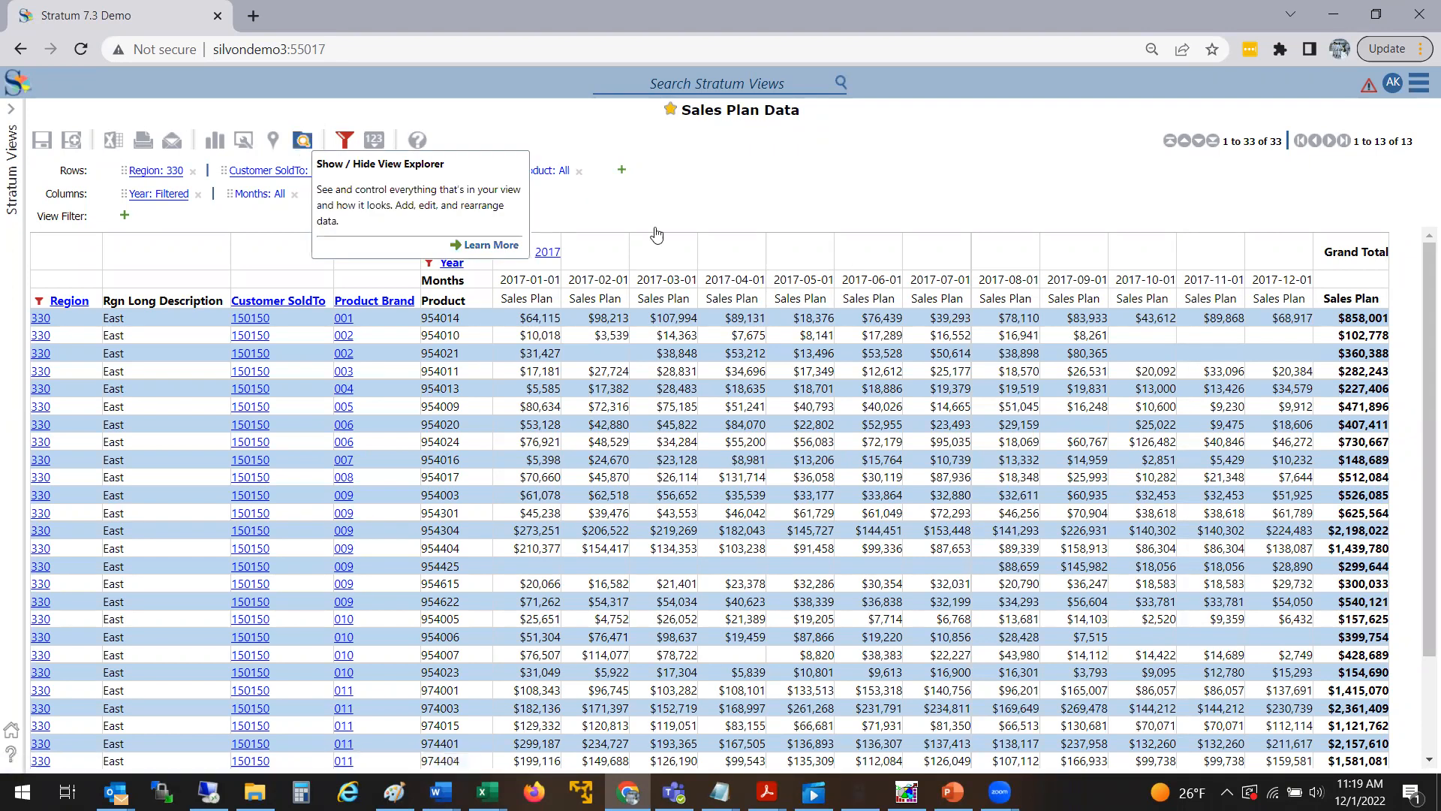
# - Show the hidden Actual Sales Amount measure item in the Sales Plan Data view using View Explorer
pyautogui.click(302, 141)
pyautogui.click(1181, 465)
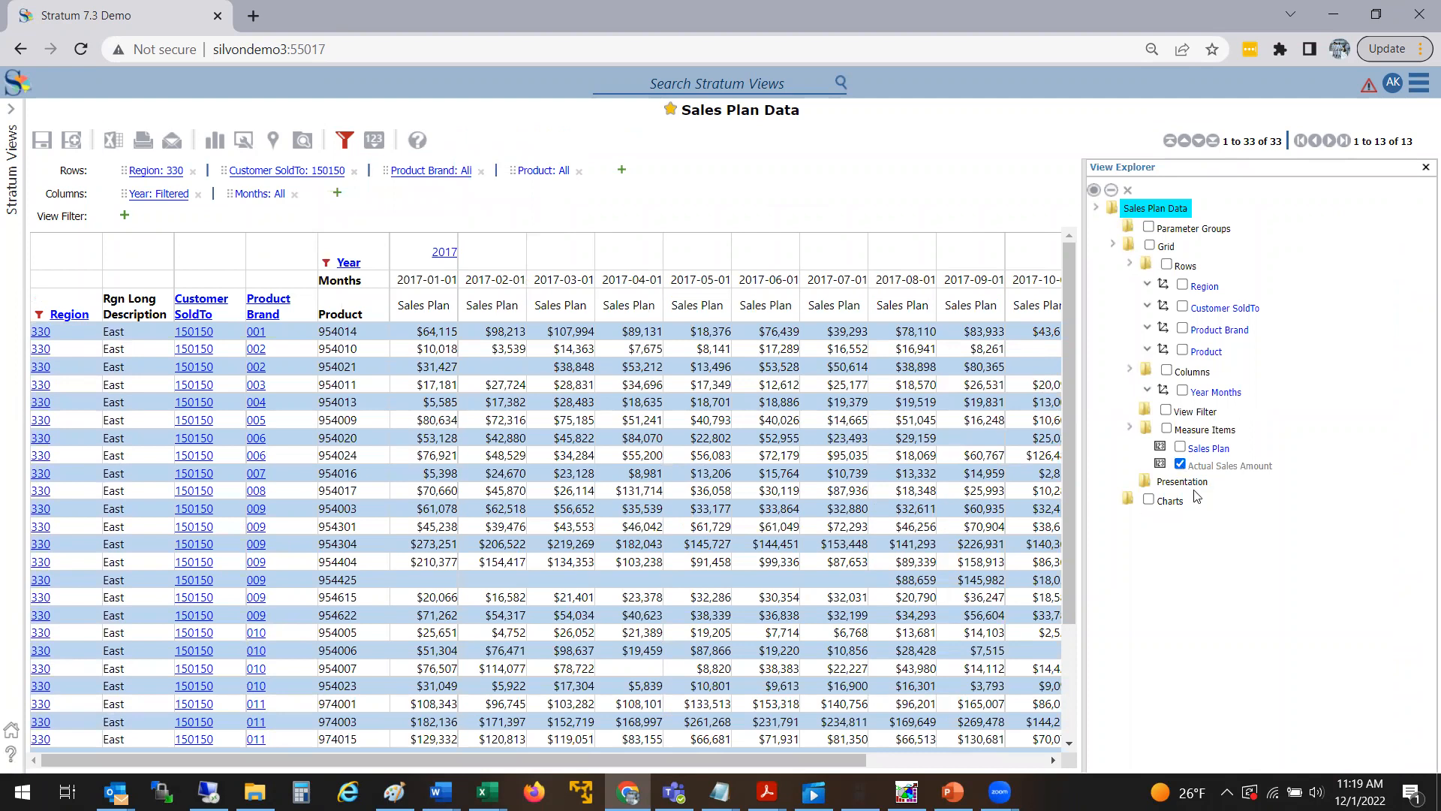
pyautogui.rightClick(1236, 466)
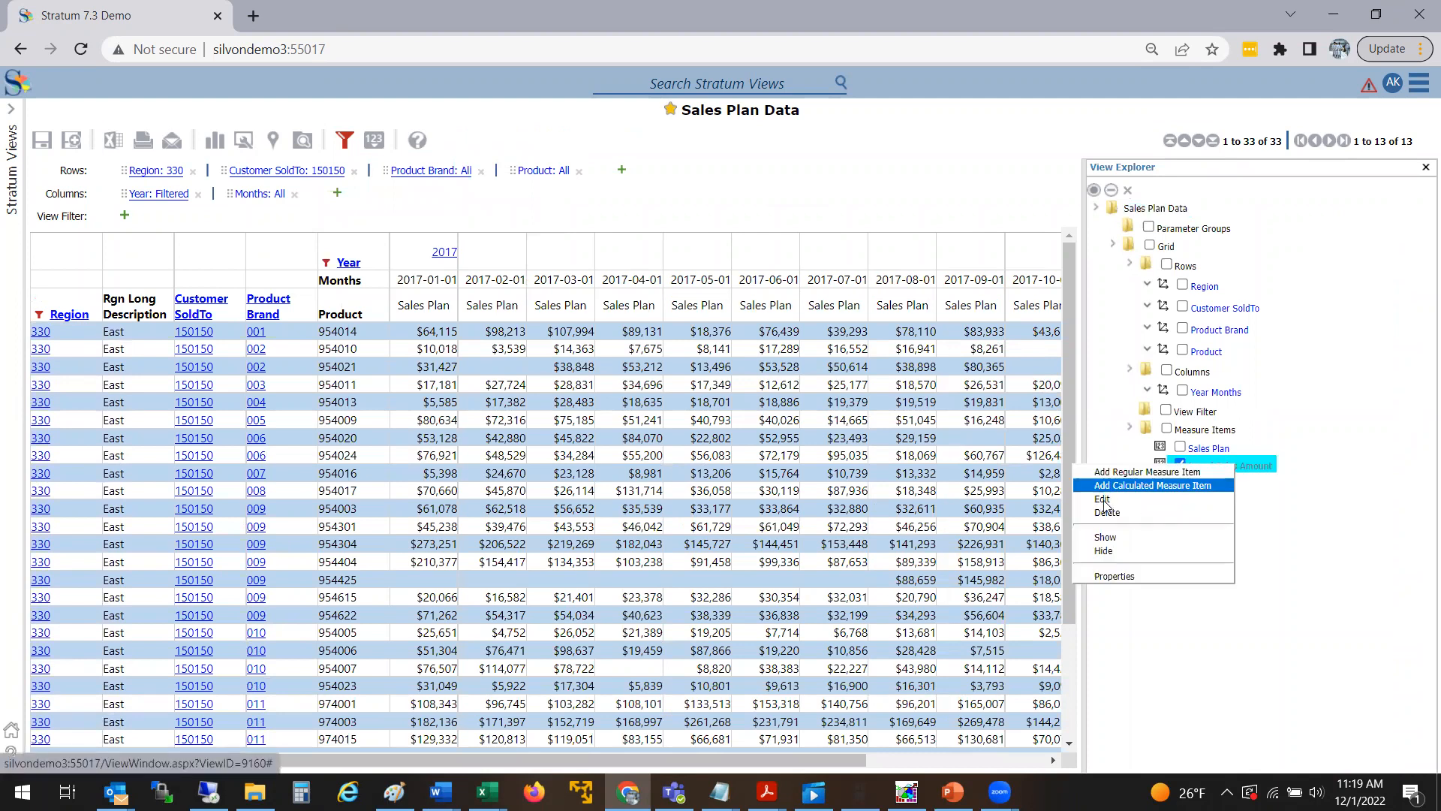
pyautogui.click(1105, 537)
# - Compare the Sales Plan and Actual Sales Amount values of the first product rows for 2017-01-01
pyautogui.click(510, 449)
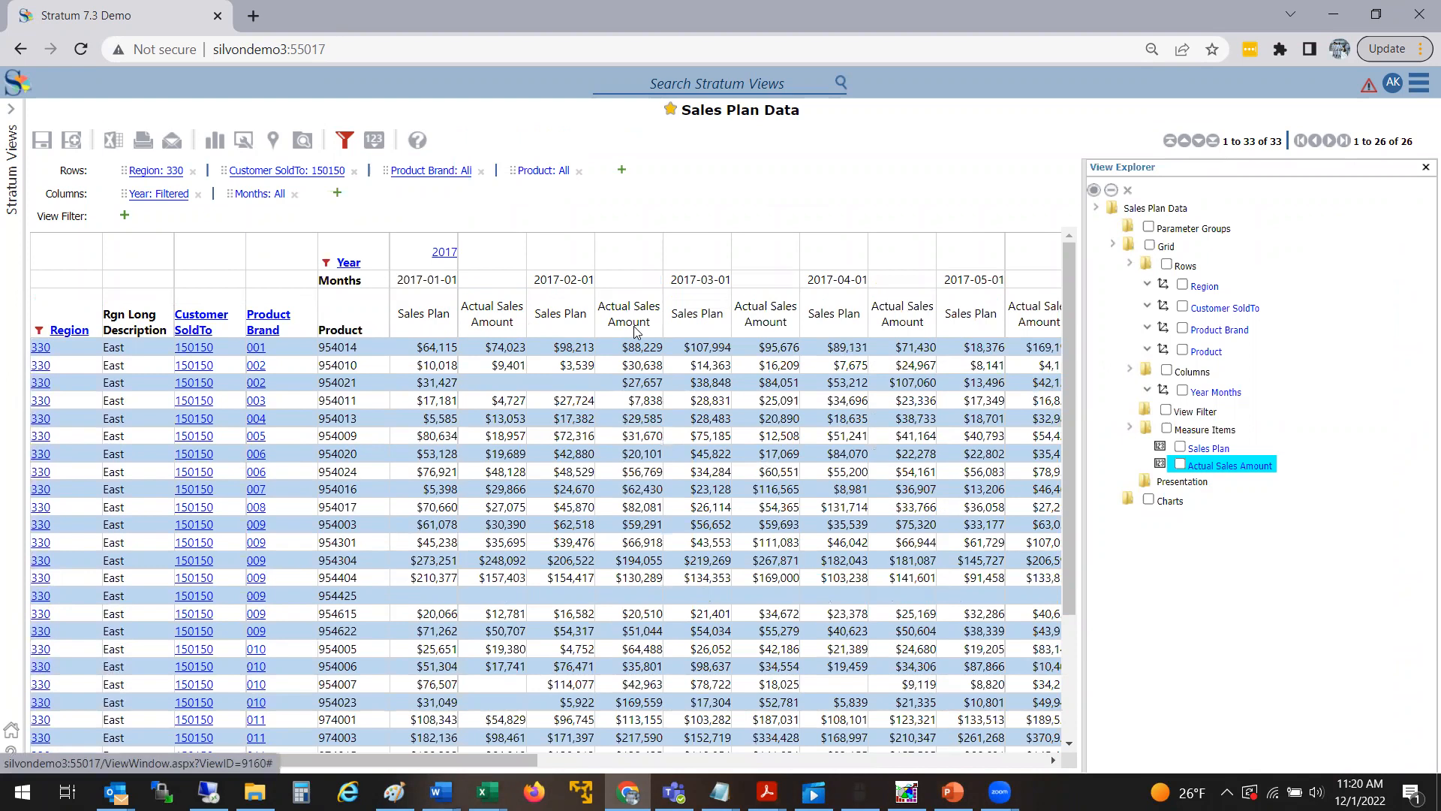
pyautogui.click(445, 388)
pyautogui.click(504, 382)
pyautogui.click(439, 381)
pyautogui.click(499, 383)
pyautogui.click(484, 403)
pyautogui.click(445, 403)
# - Start a new calculated measure item and enter the expression ([Measures].[Data1 (Sales Plan)]-[Measures].[Data2 (Actual Sales Amount)]/[Measures].[Data2 (Actual Sales Amount)]
pyautogui.rightClick(497, 323)
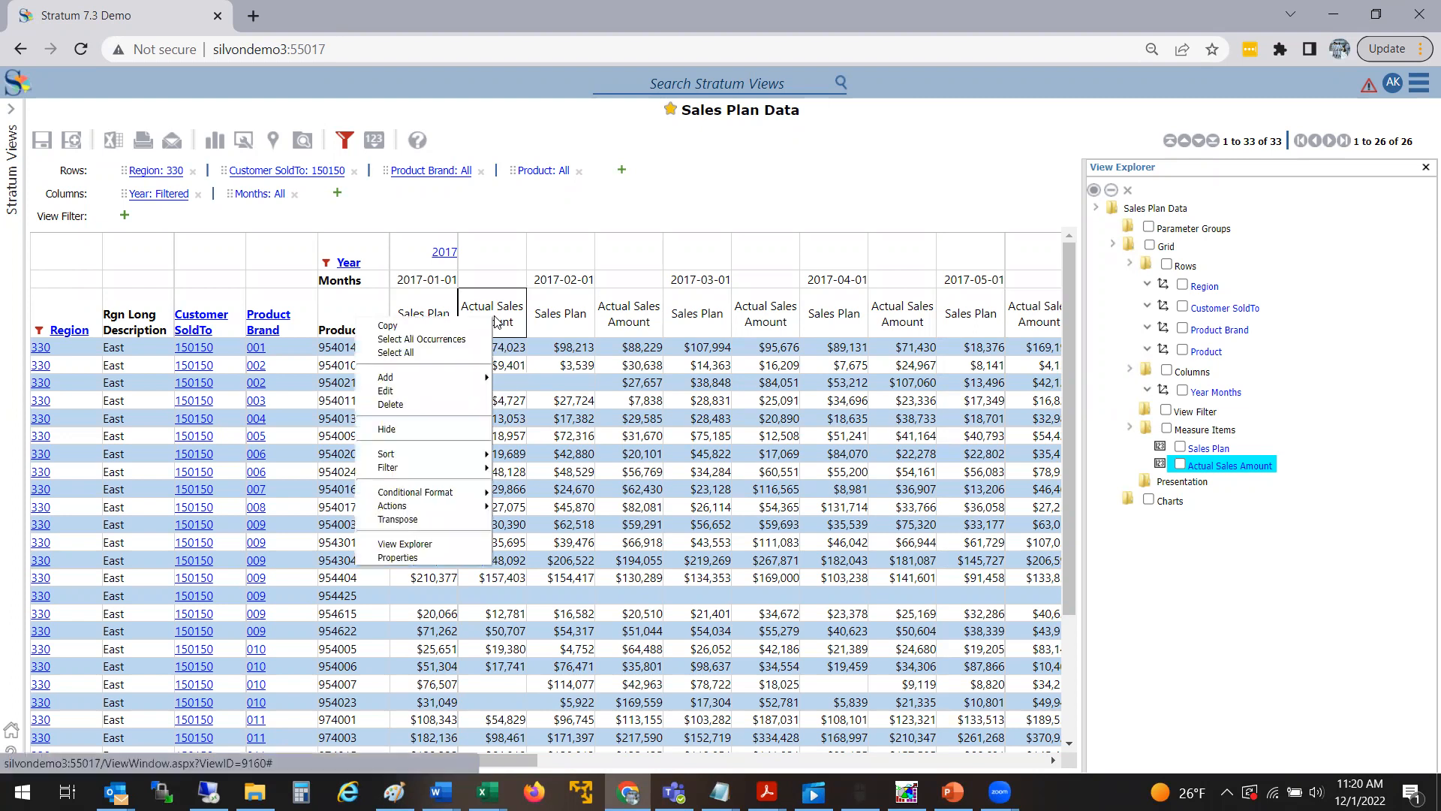
pyautogui.moveTo(460, 376)
pyautogui.click(530, 392)
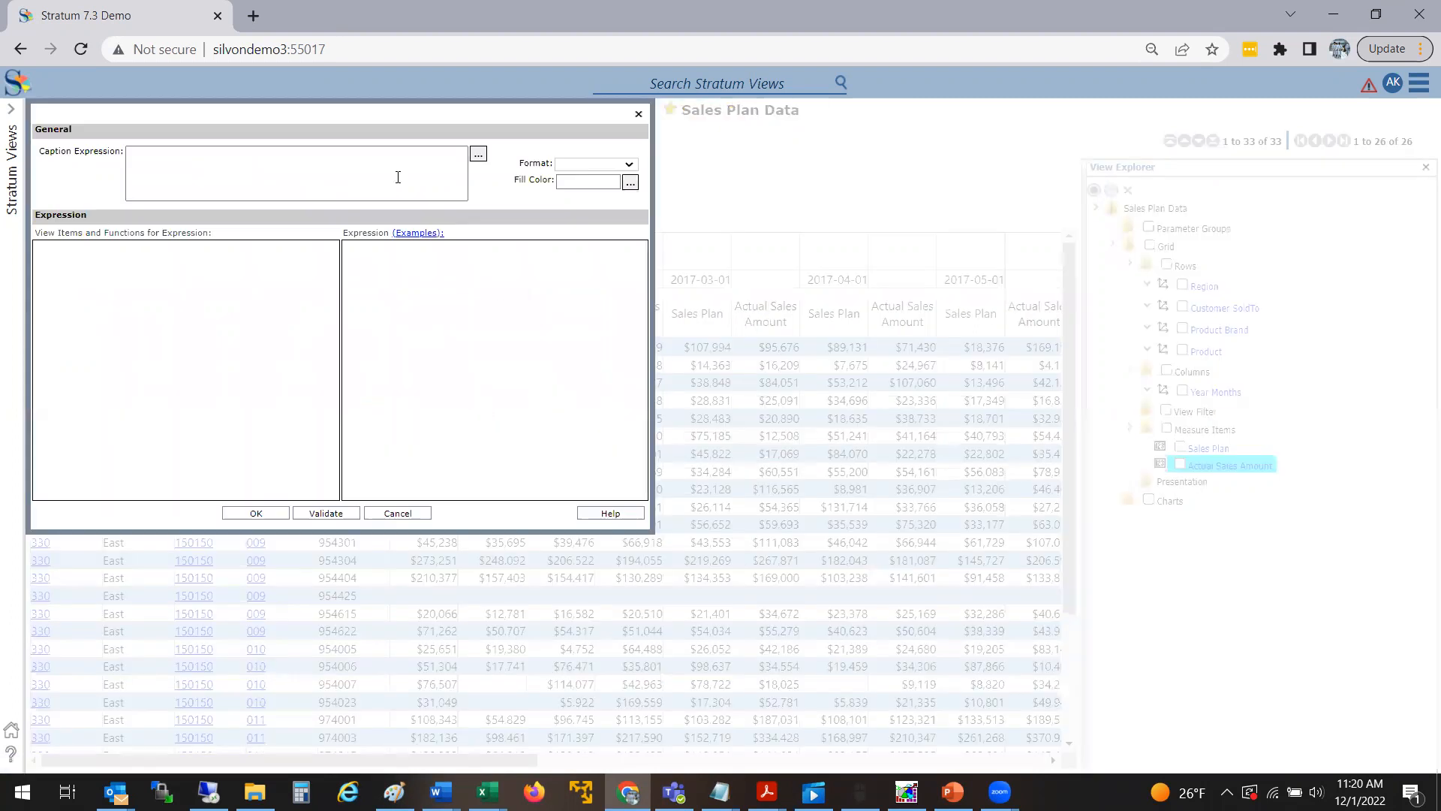
pyautogui.click(42, 266)
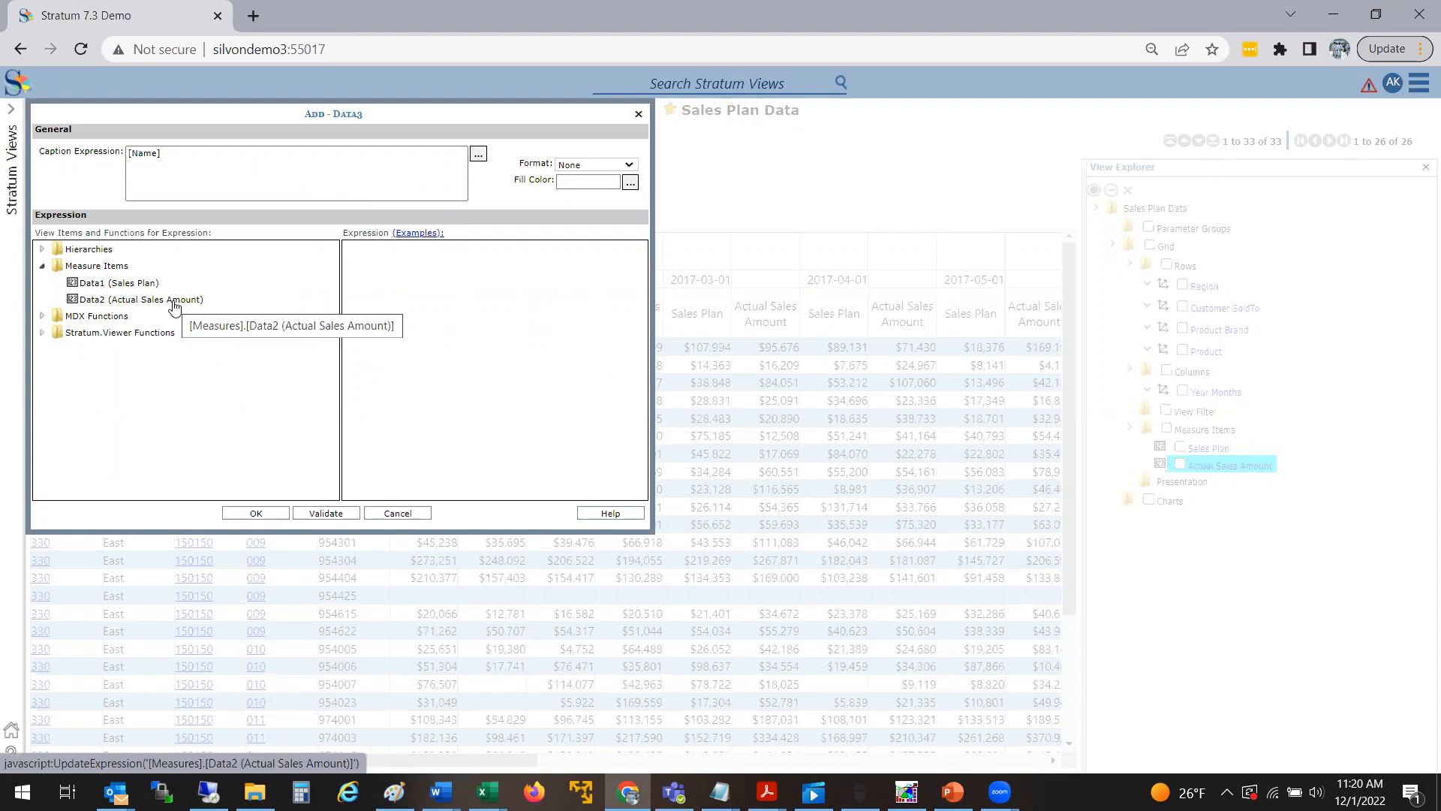
pyautogui.click(150, 285)
pyautogui.click(539, 264)
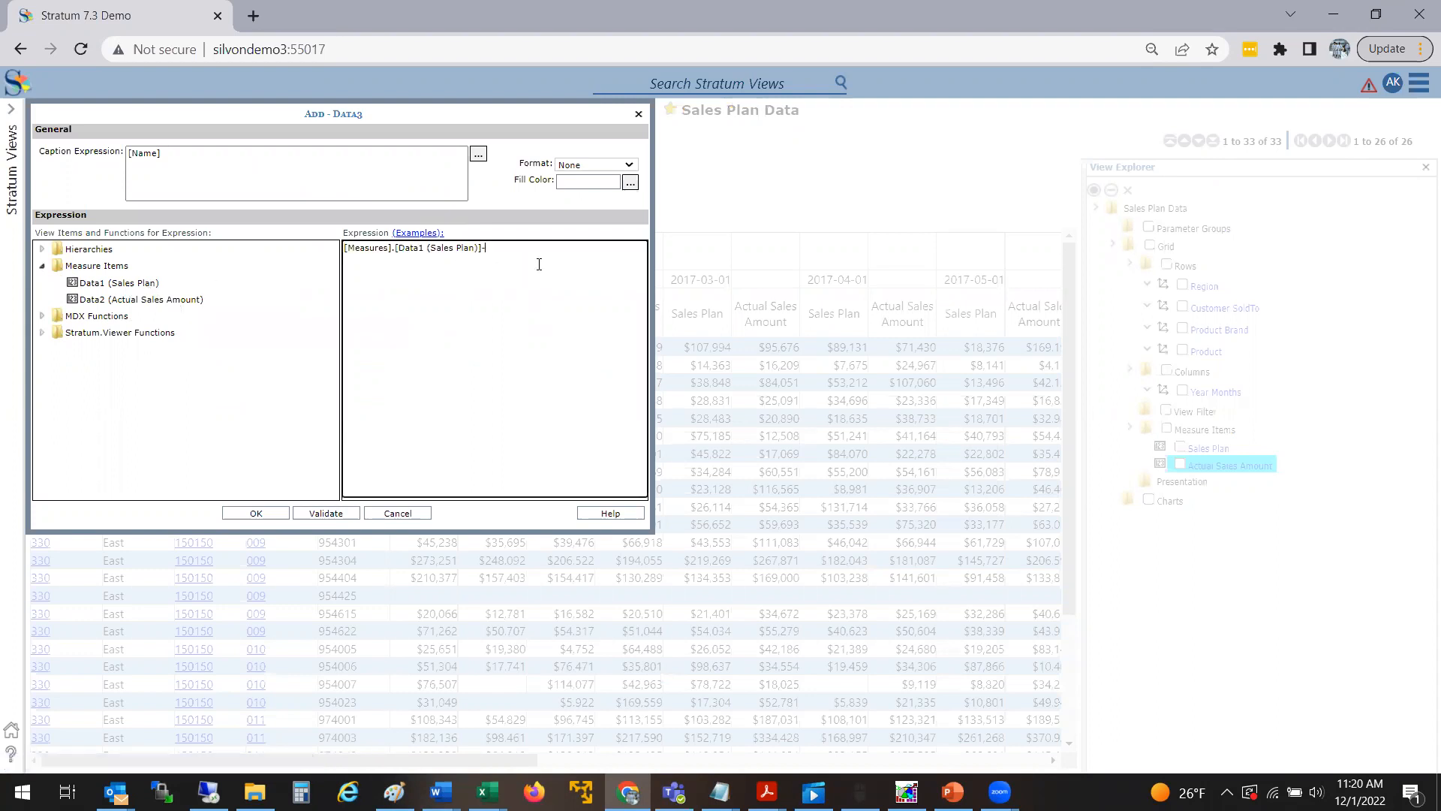
pyautogui.click(177, 300)
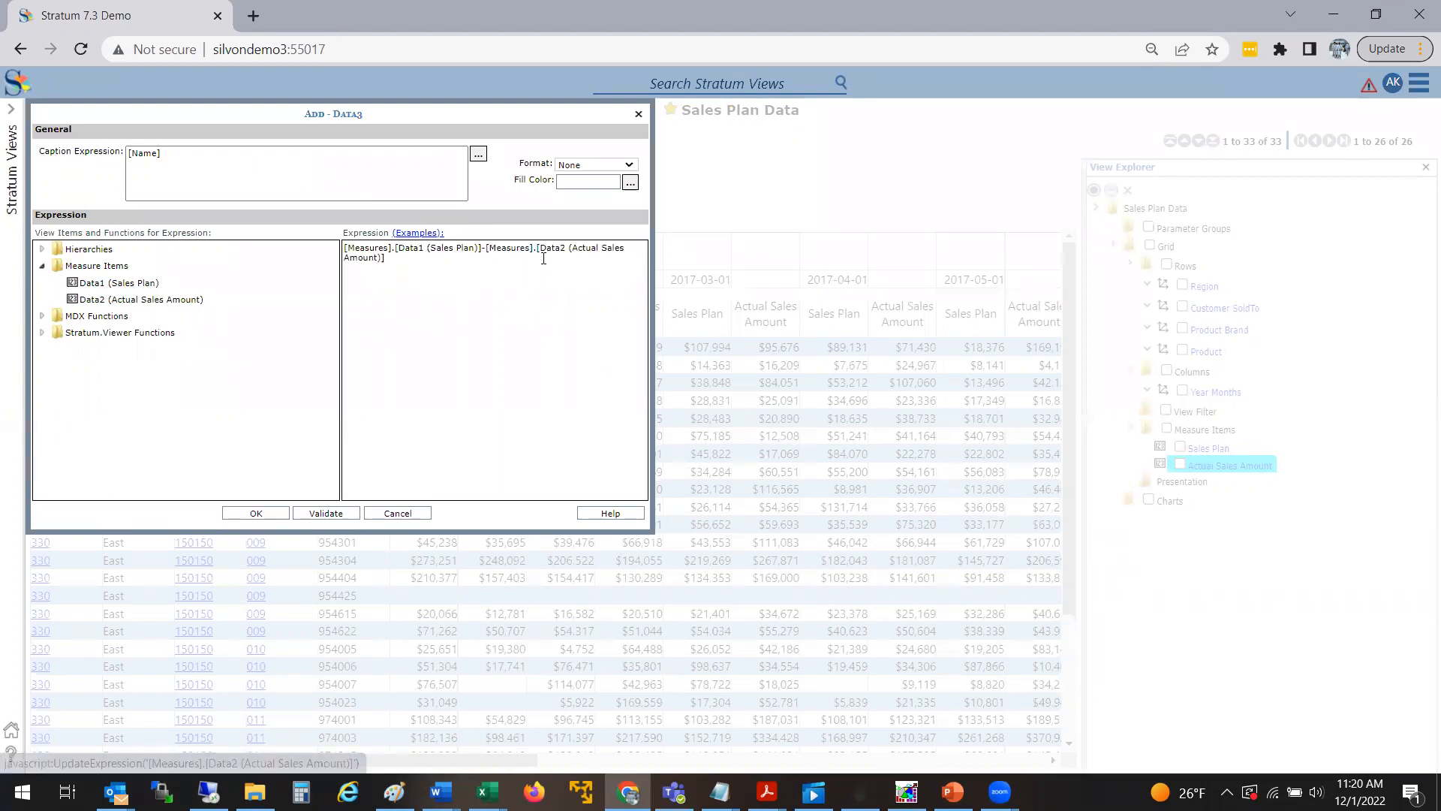
pyautogui.click(347, 250)
pyautogui.write('(')
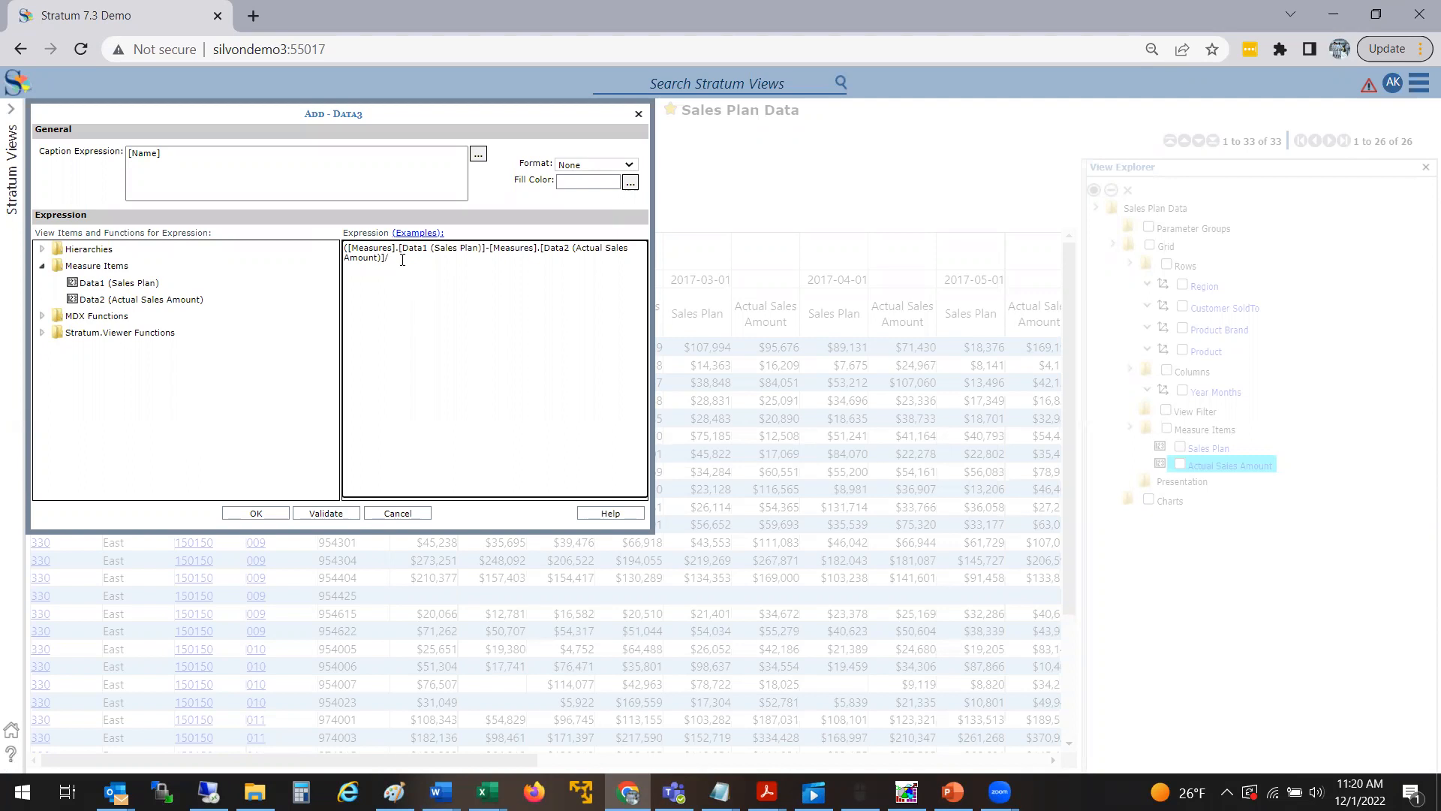
pyautogui.doubleClick(163, 299)
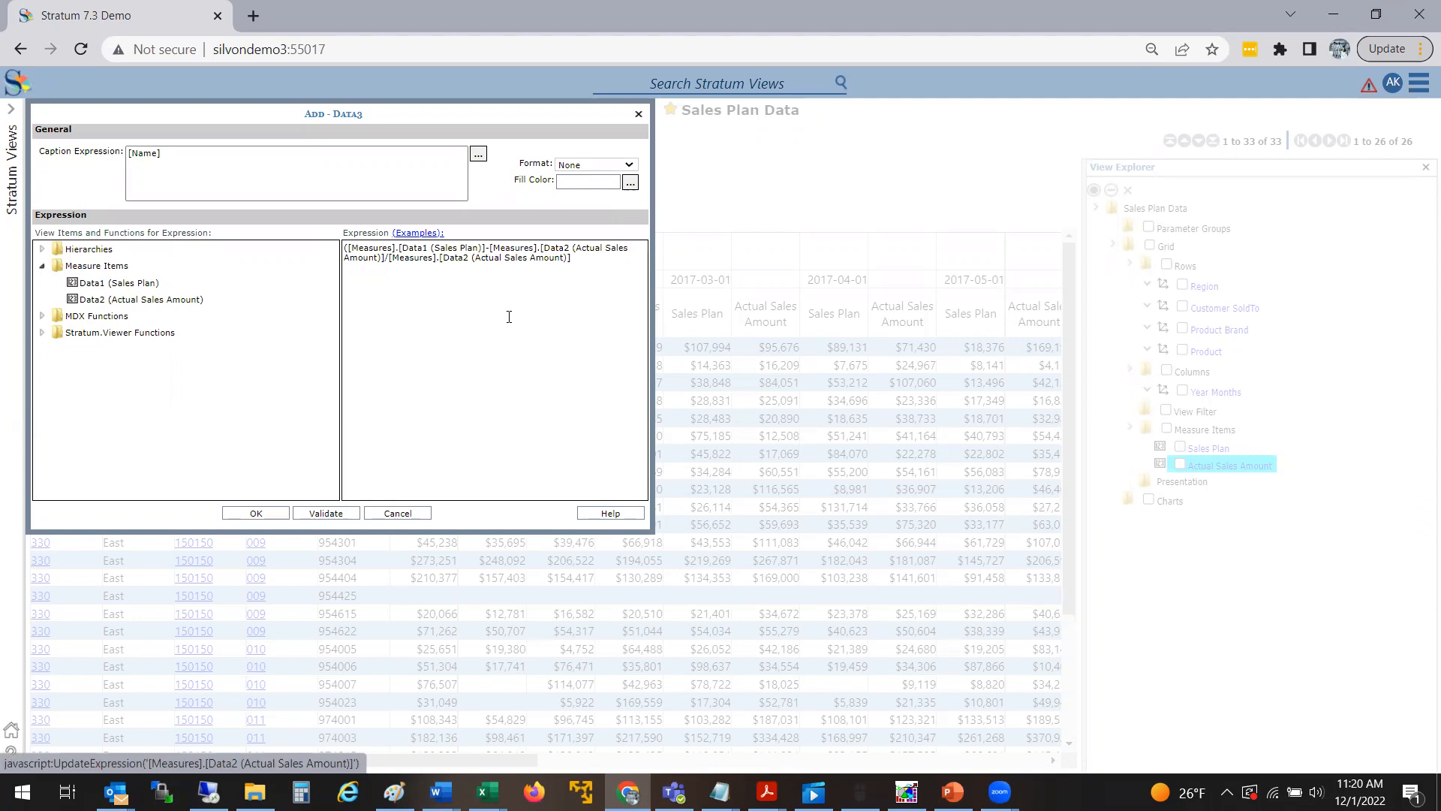
# - Set the calculated item's format to #,###.00% and its caption to Var%, and try to add it to the view
pyautogui.click(632, 171)
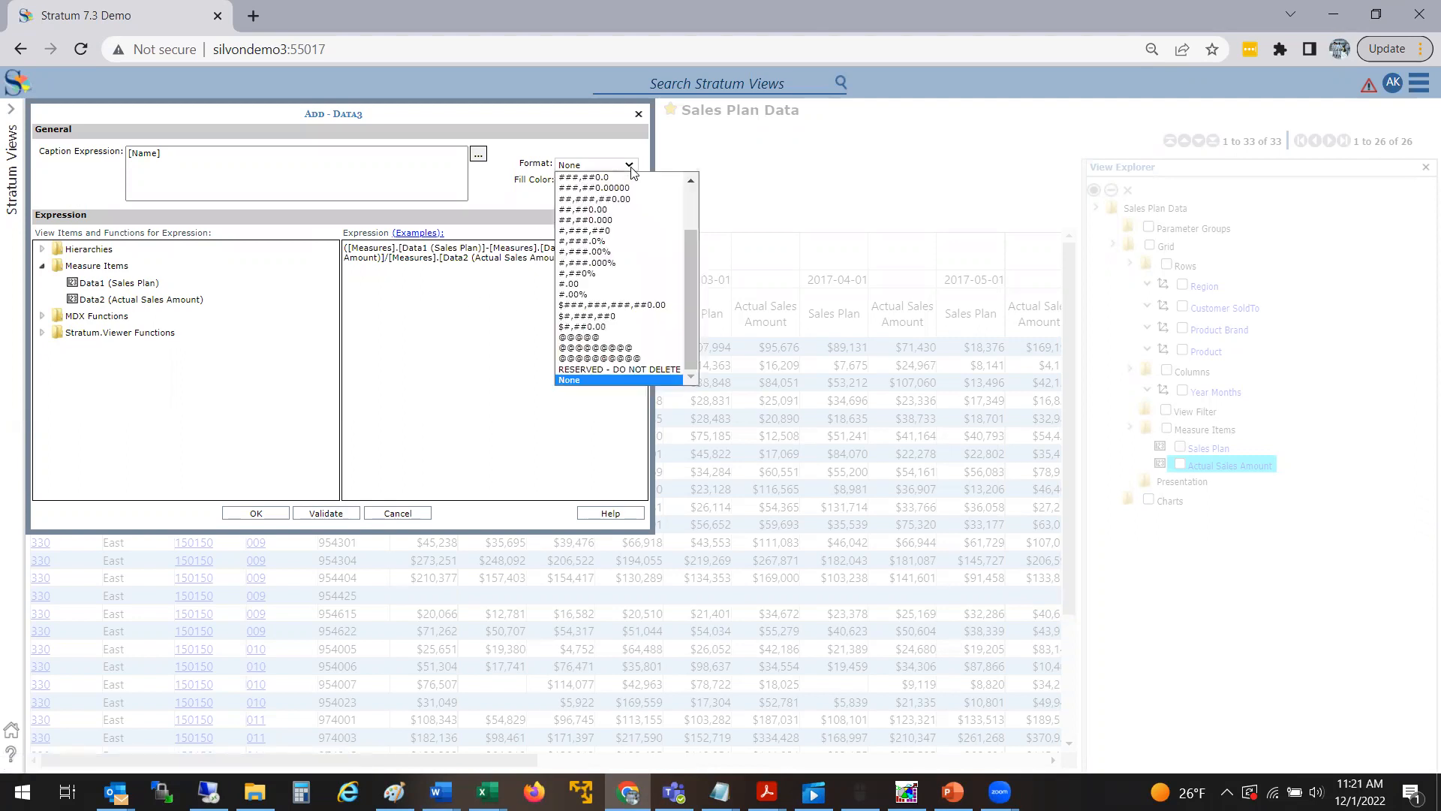
pyautogui.click(601, 252)
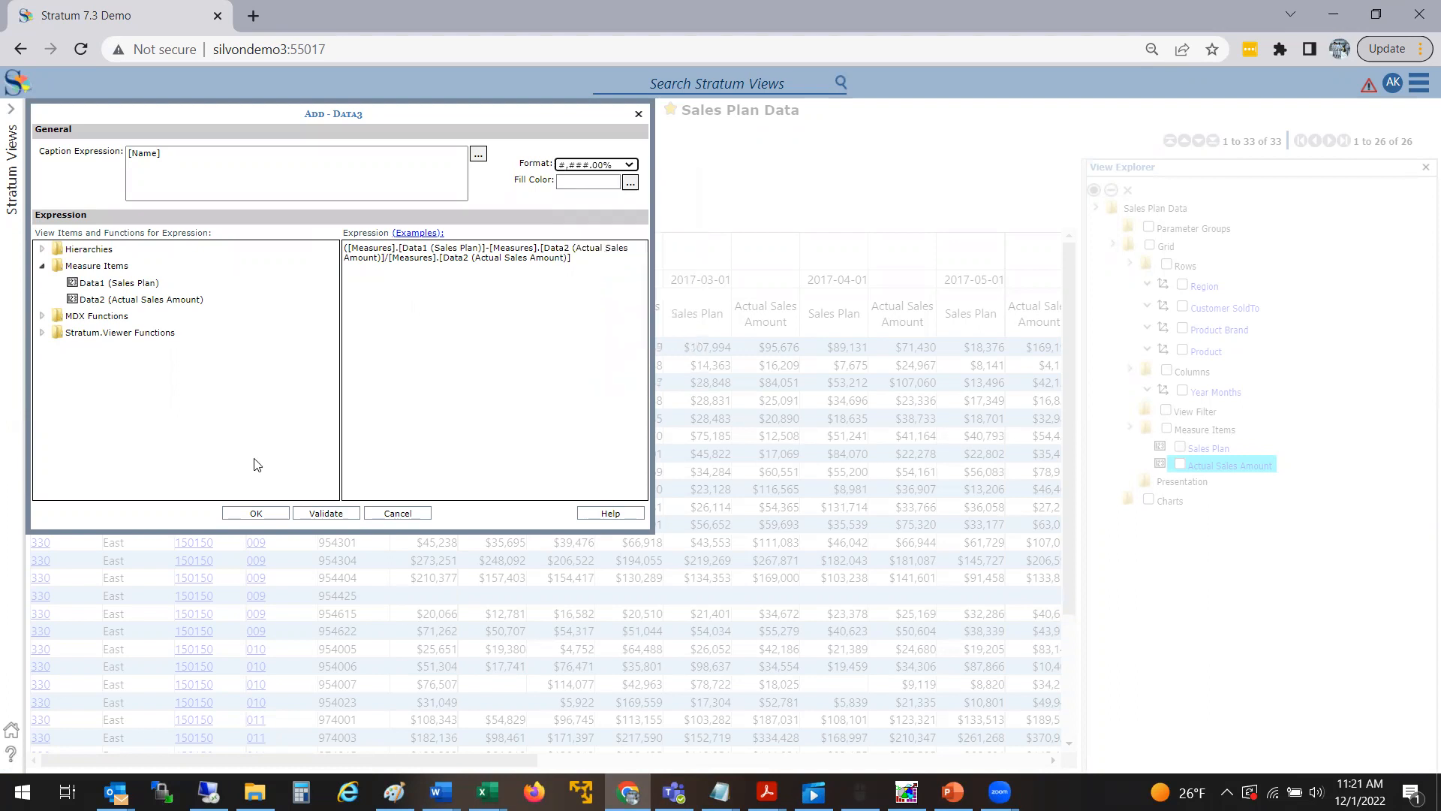
pyautogui.tripleClick(203, 148)
pyautogui.write('Var%')
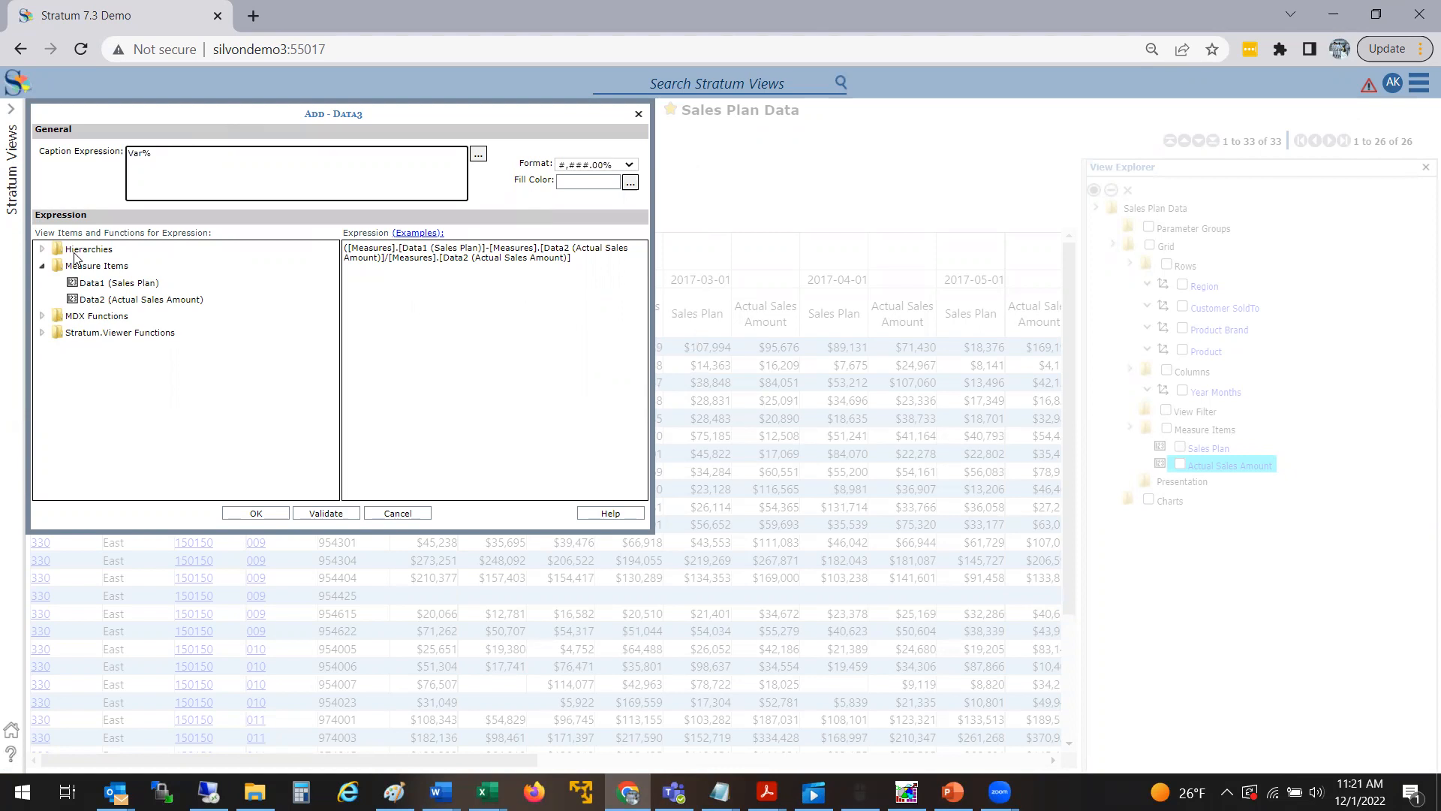
pyautogui.click(257, 515)
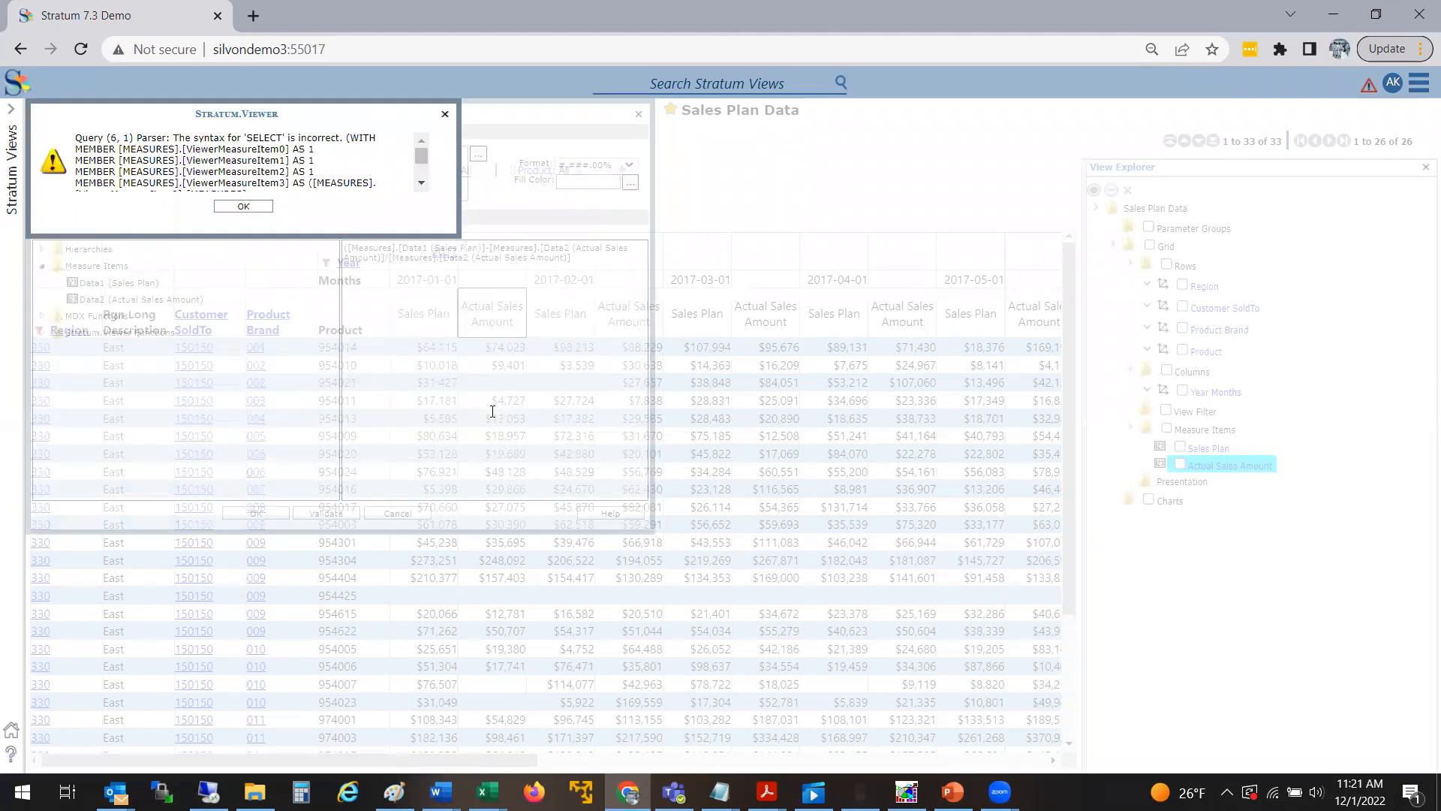
pyautogui.click(229, 207)
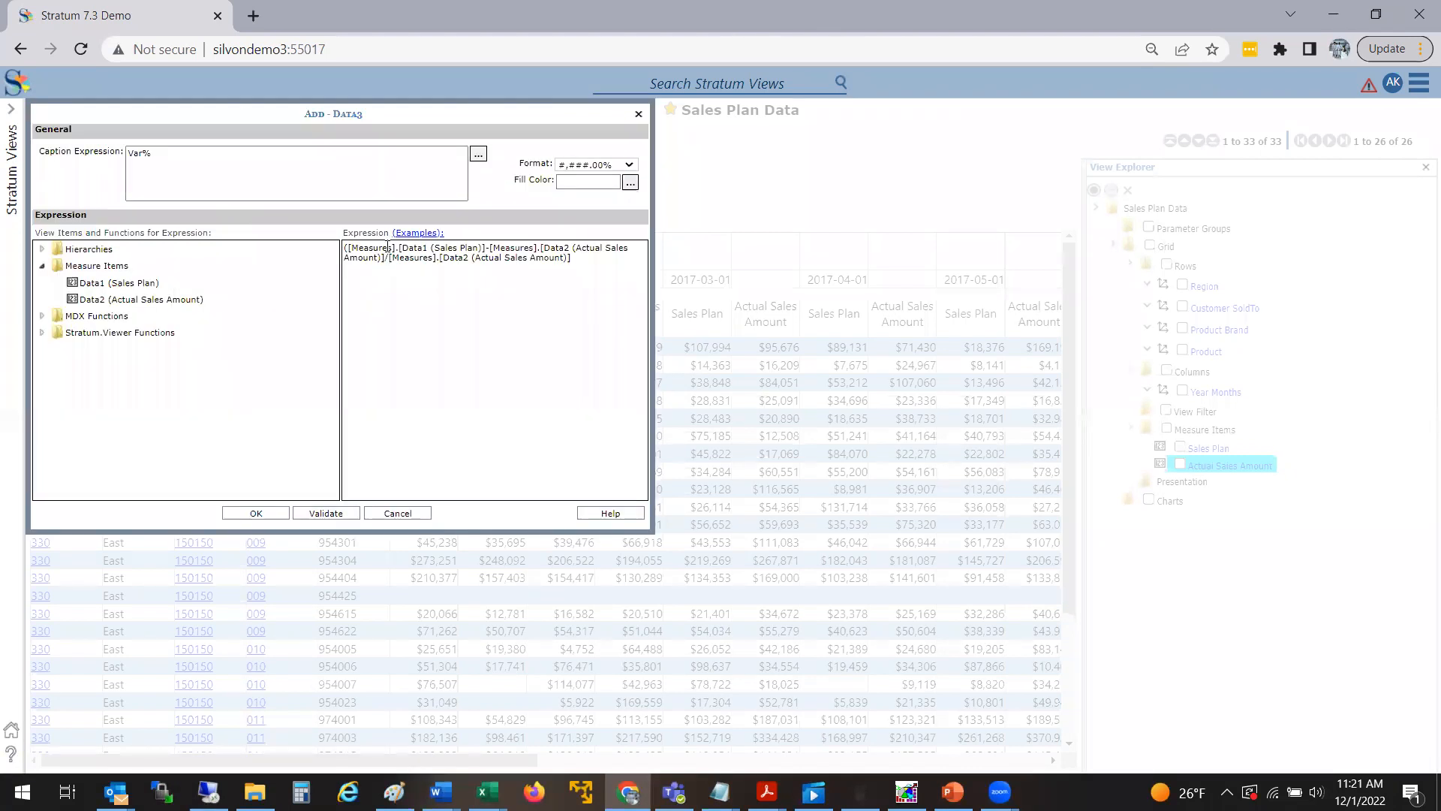
# - Rework the expression to ([Measures].[Data1 (Sales Plan)]-[Measures].[Data2 (Actual Sales Amount)]) with its closing parenthesis and validate it
pyautogui.click(603, 267)
pyautogui.moveTo(584, 259); pyautogui.dragTo(496, 244)
pyautogui.press('BackSpace')
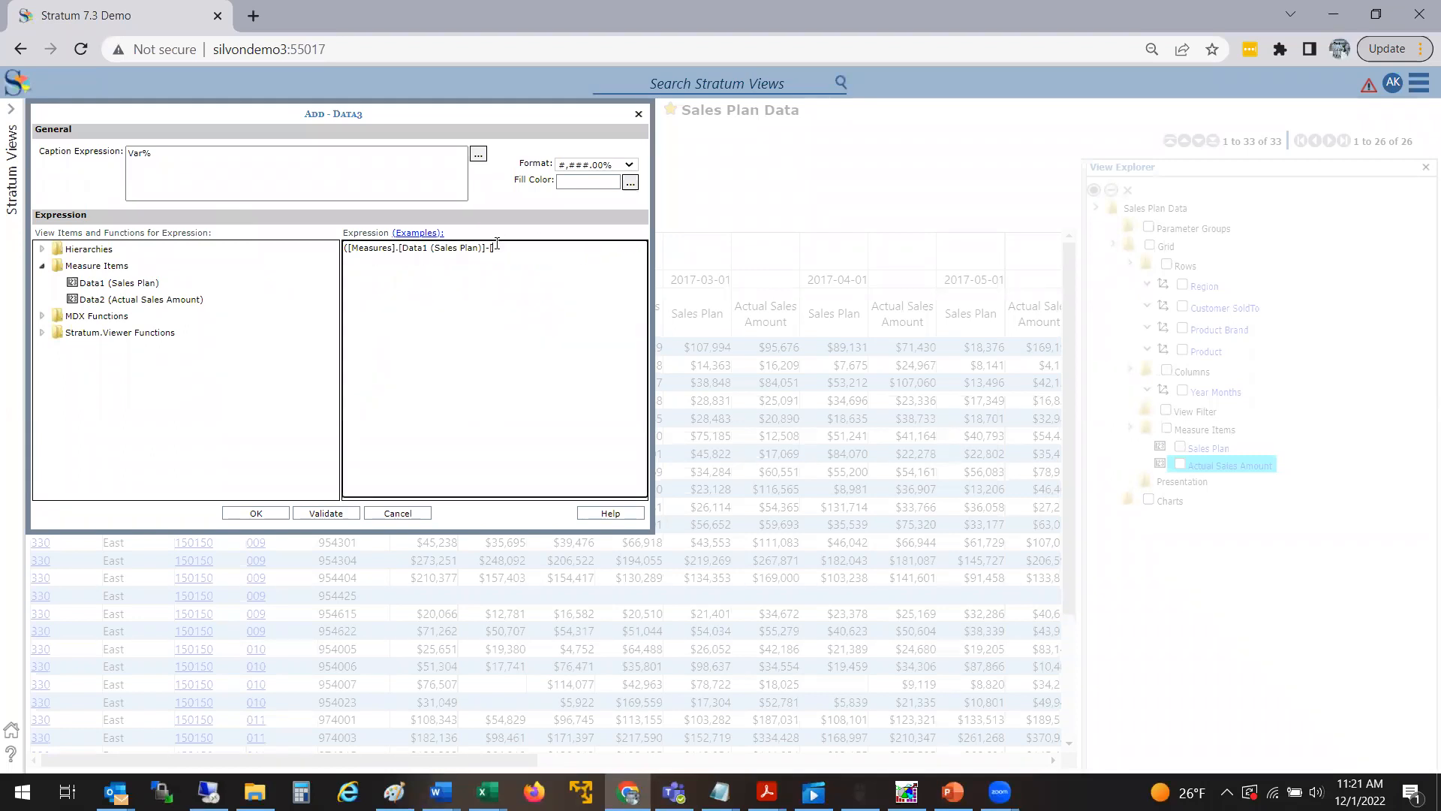
pyautogui.click(98, 300)
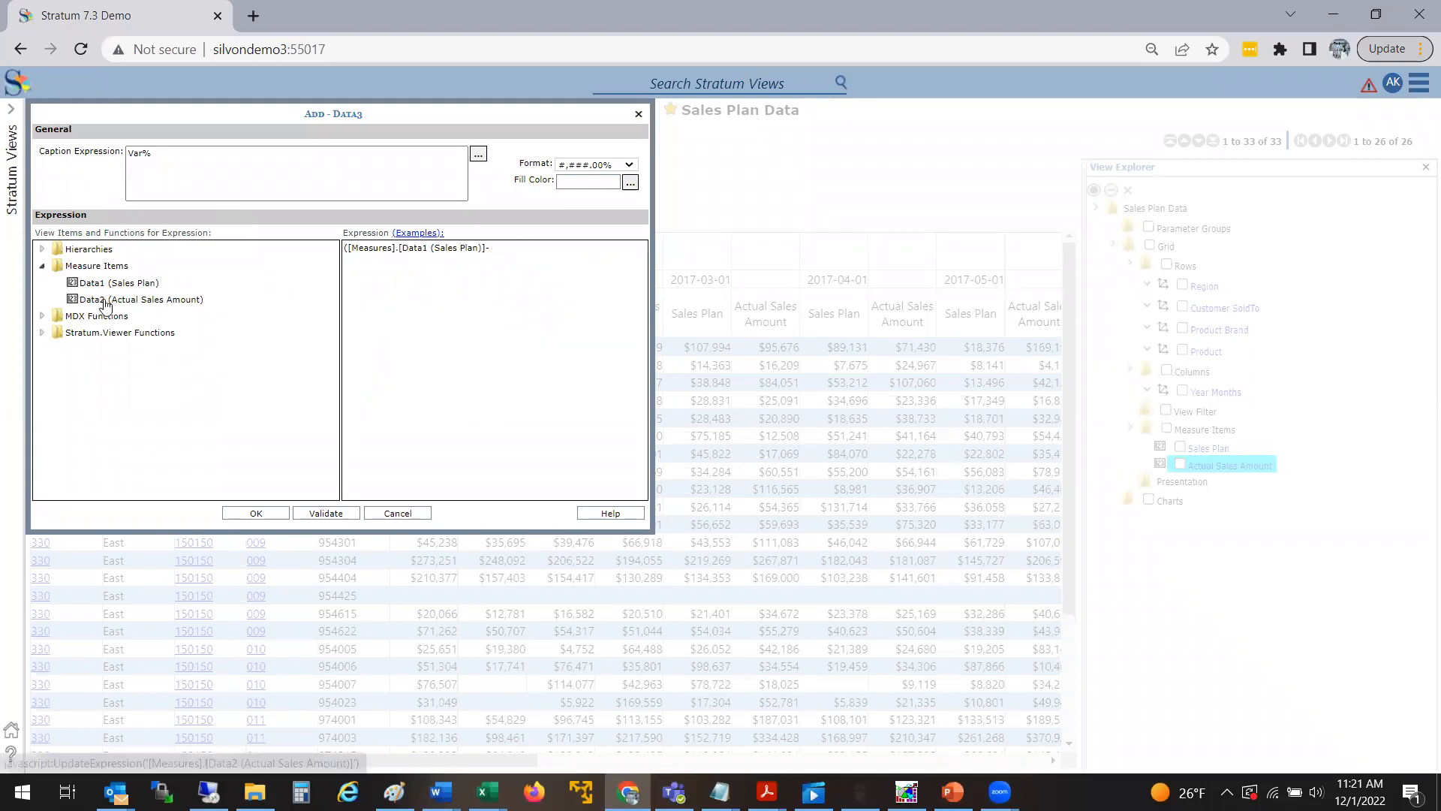
pyautogui.click(324, 513)
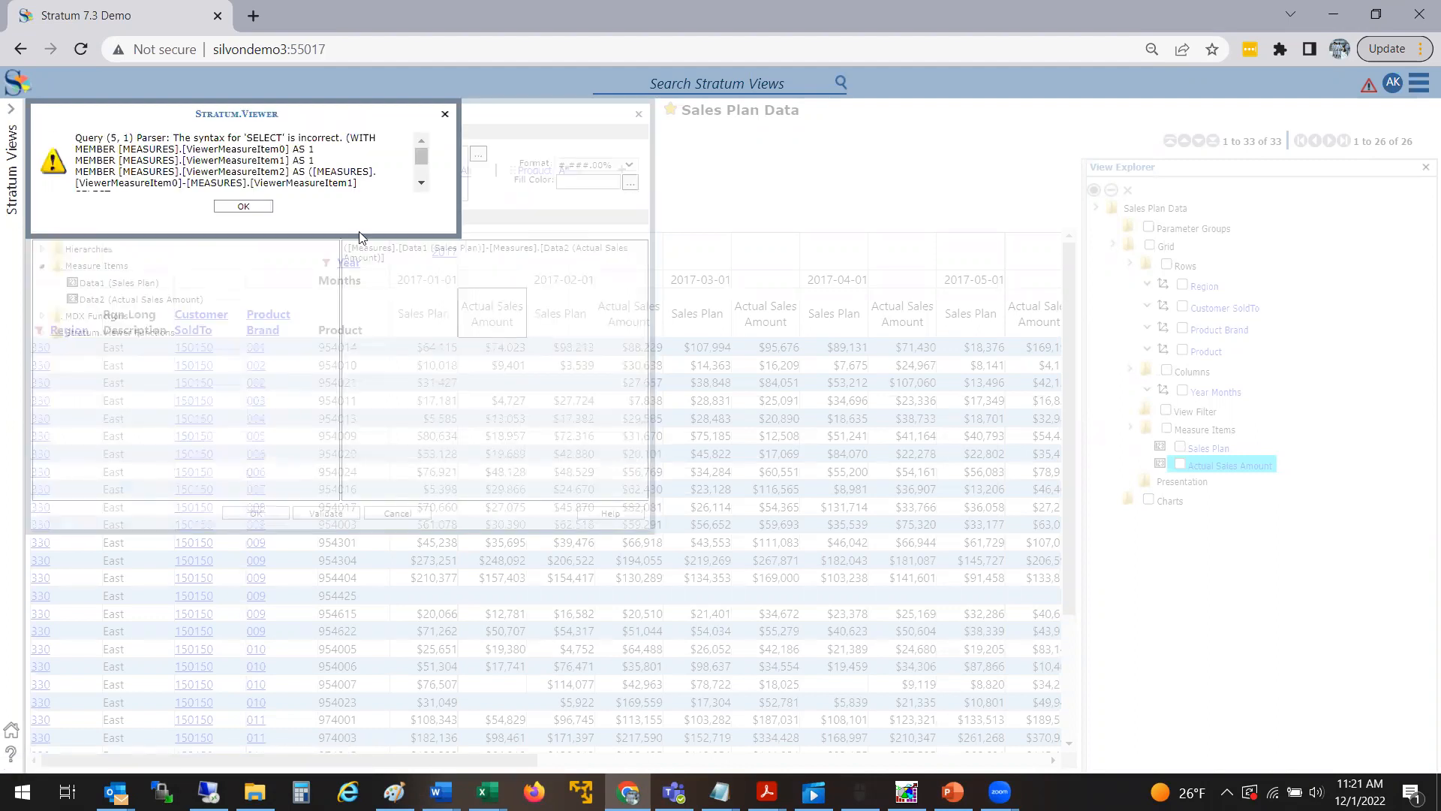
pyautogui.click(243, 207)
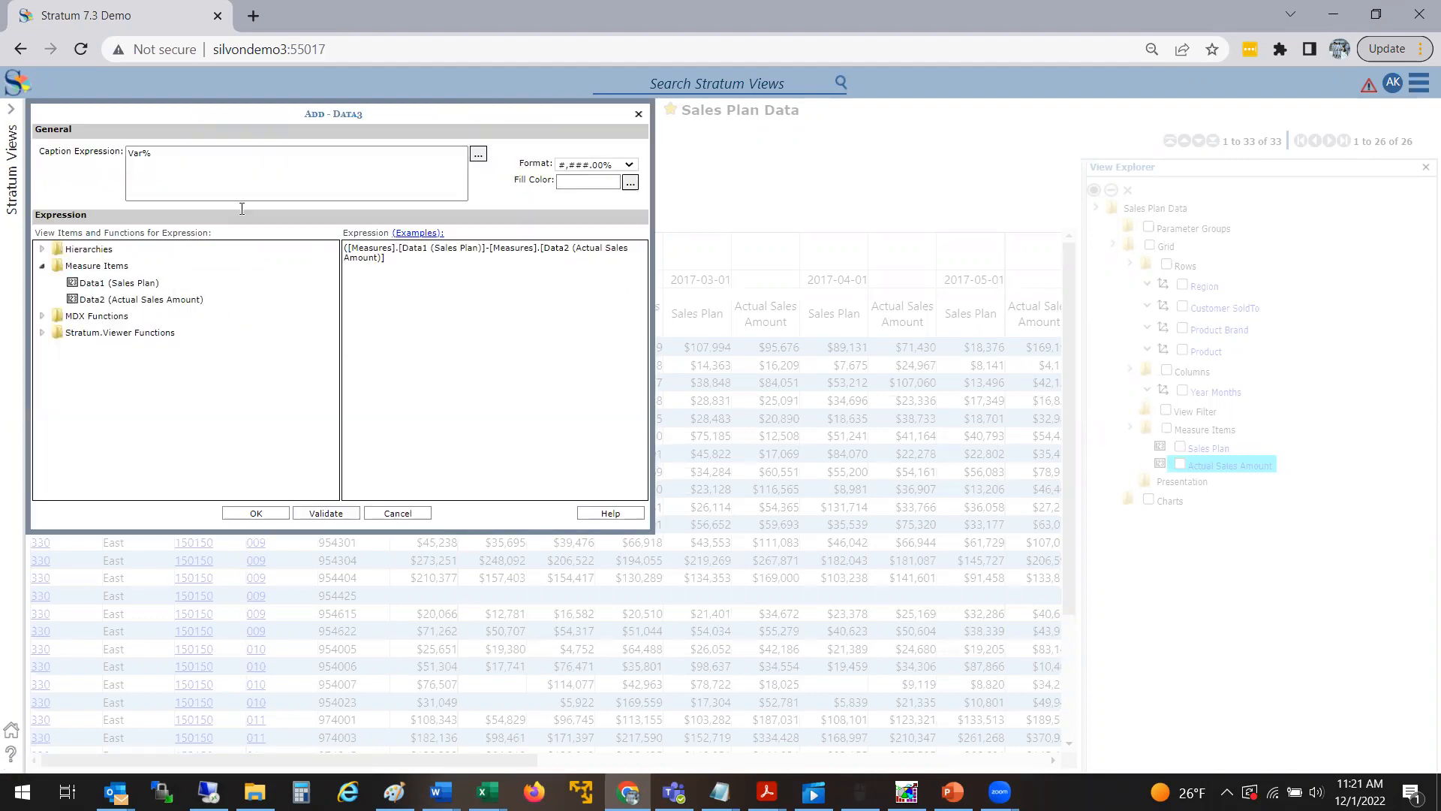
pyautogui.click(421, 262)
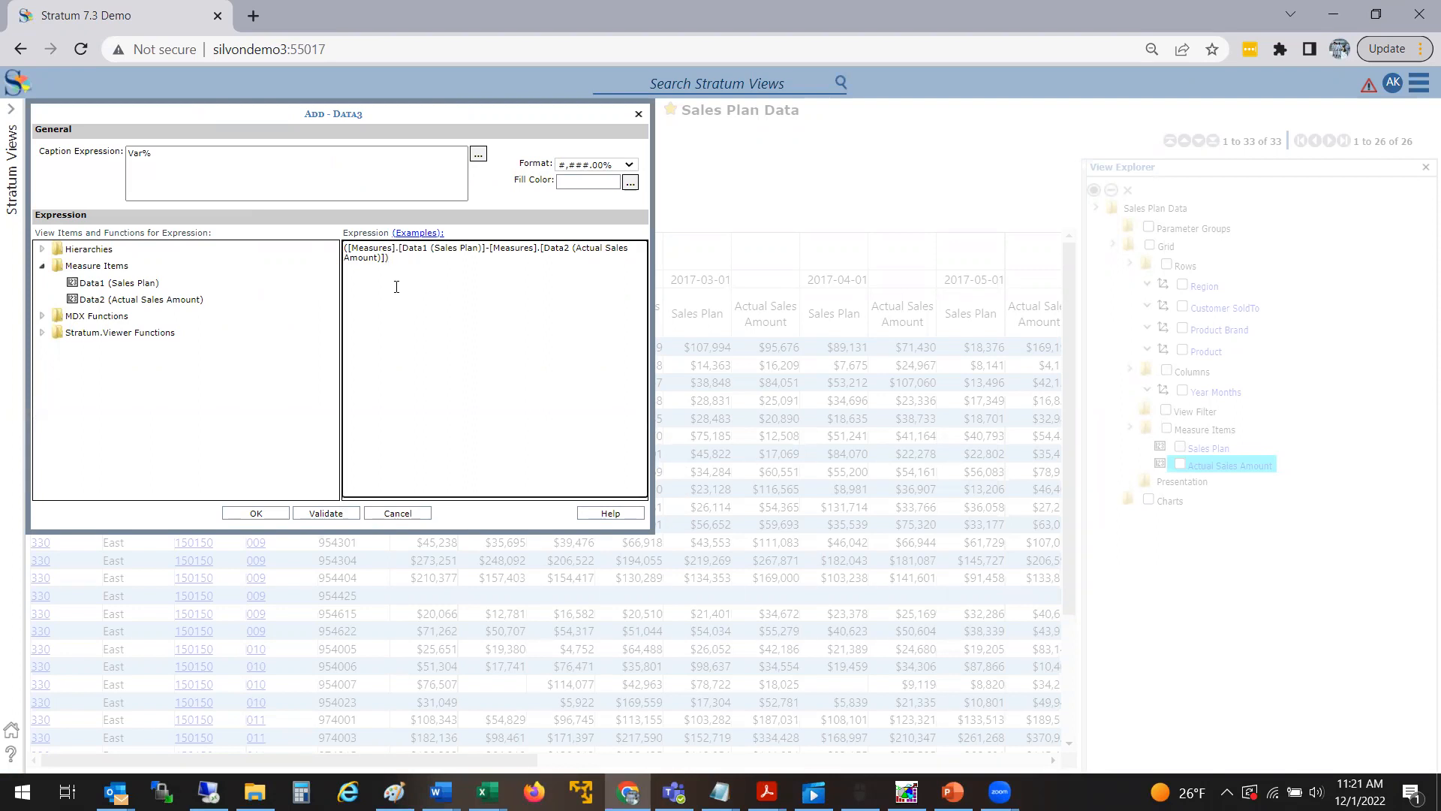
pyautogui.click(324, 512)
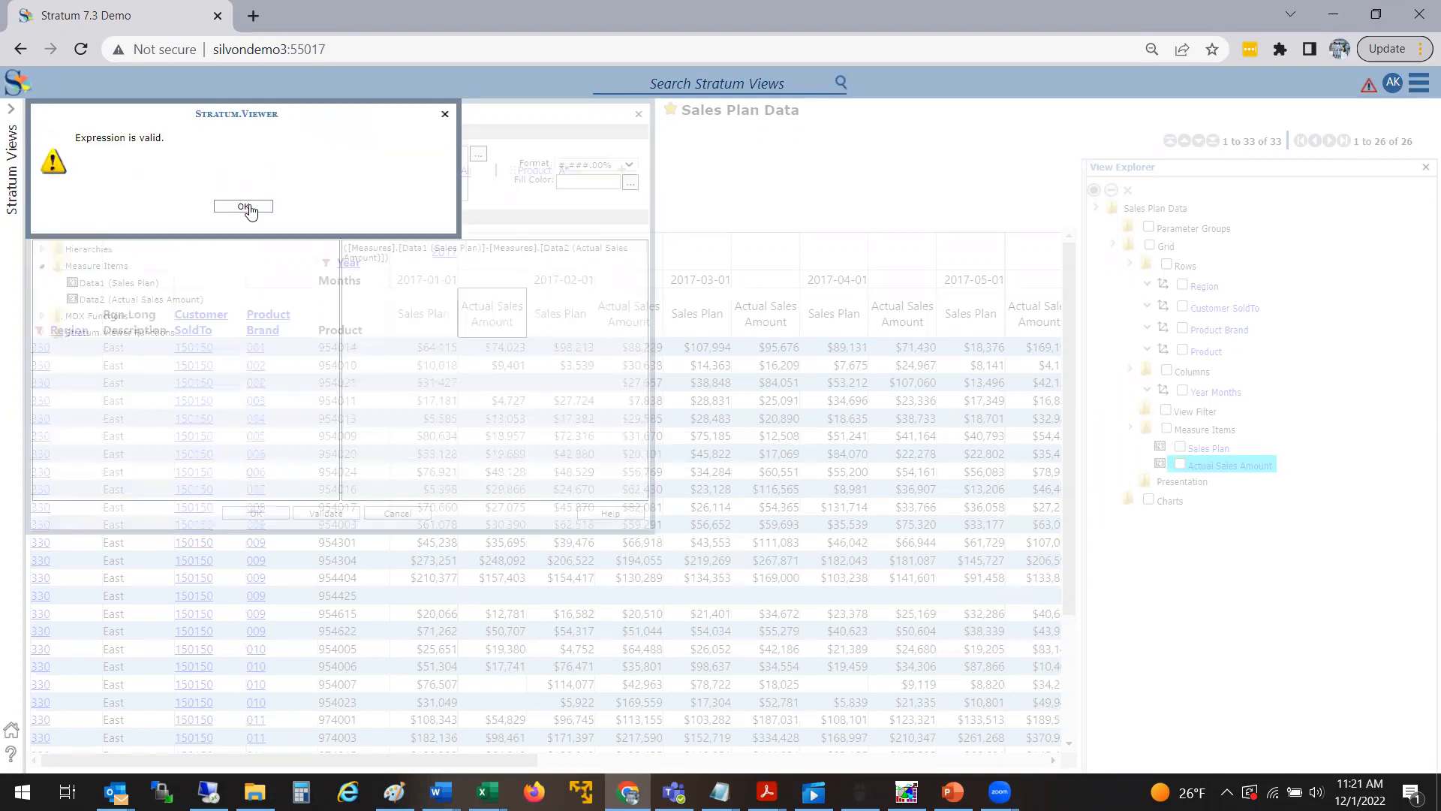
pyautogui.click(244, 207)
# - Divide the parenthesized difference by [Measures].[Data2 (Actual Sales Amount)] and add the Var% item to the view
pyautogui.click(422, 269)
pyautogui.write('/')
pyautogui.doubleClick(171, 299)
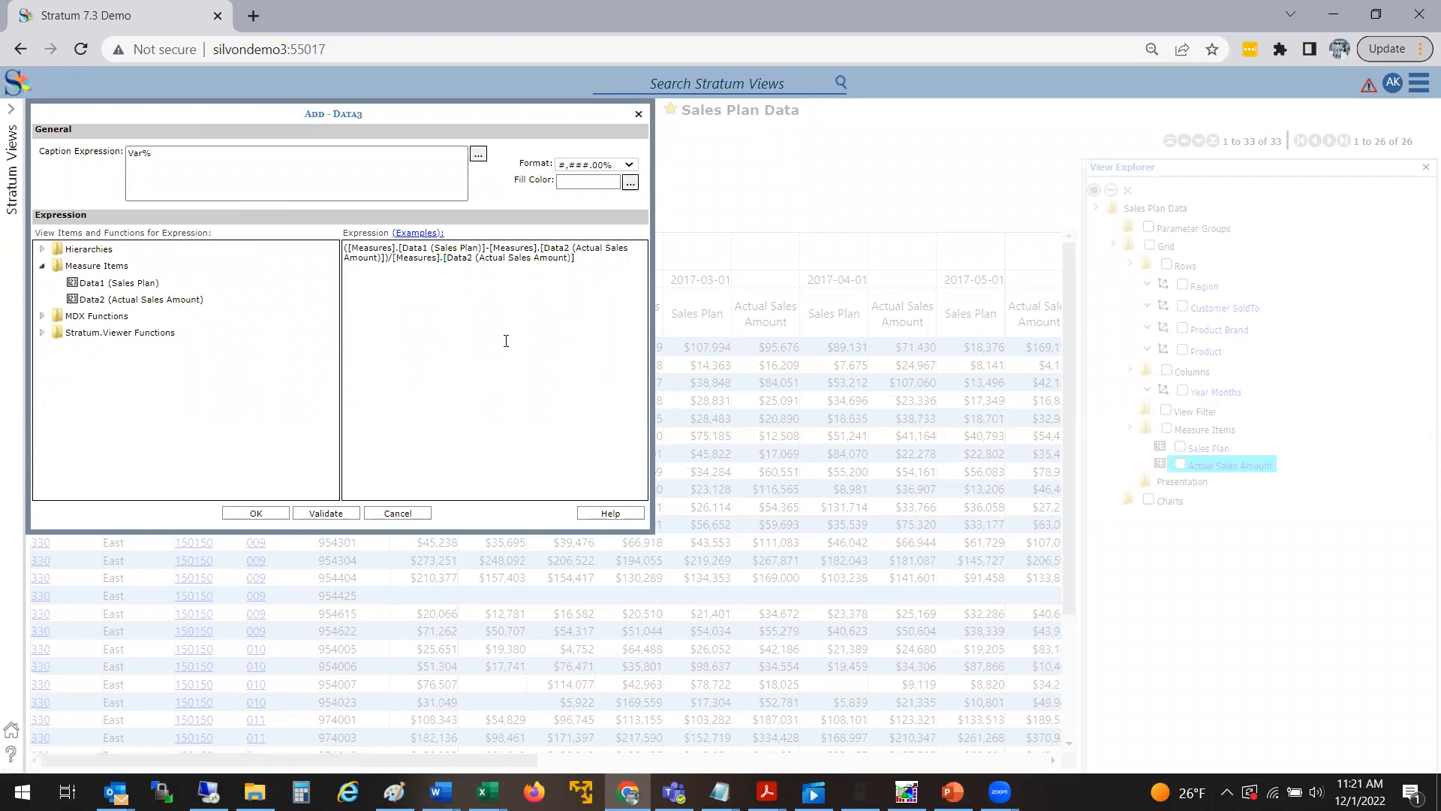
pyautogui.click(256, 513)
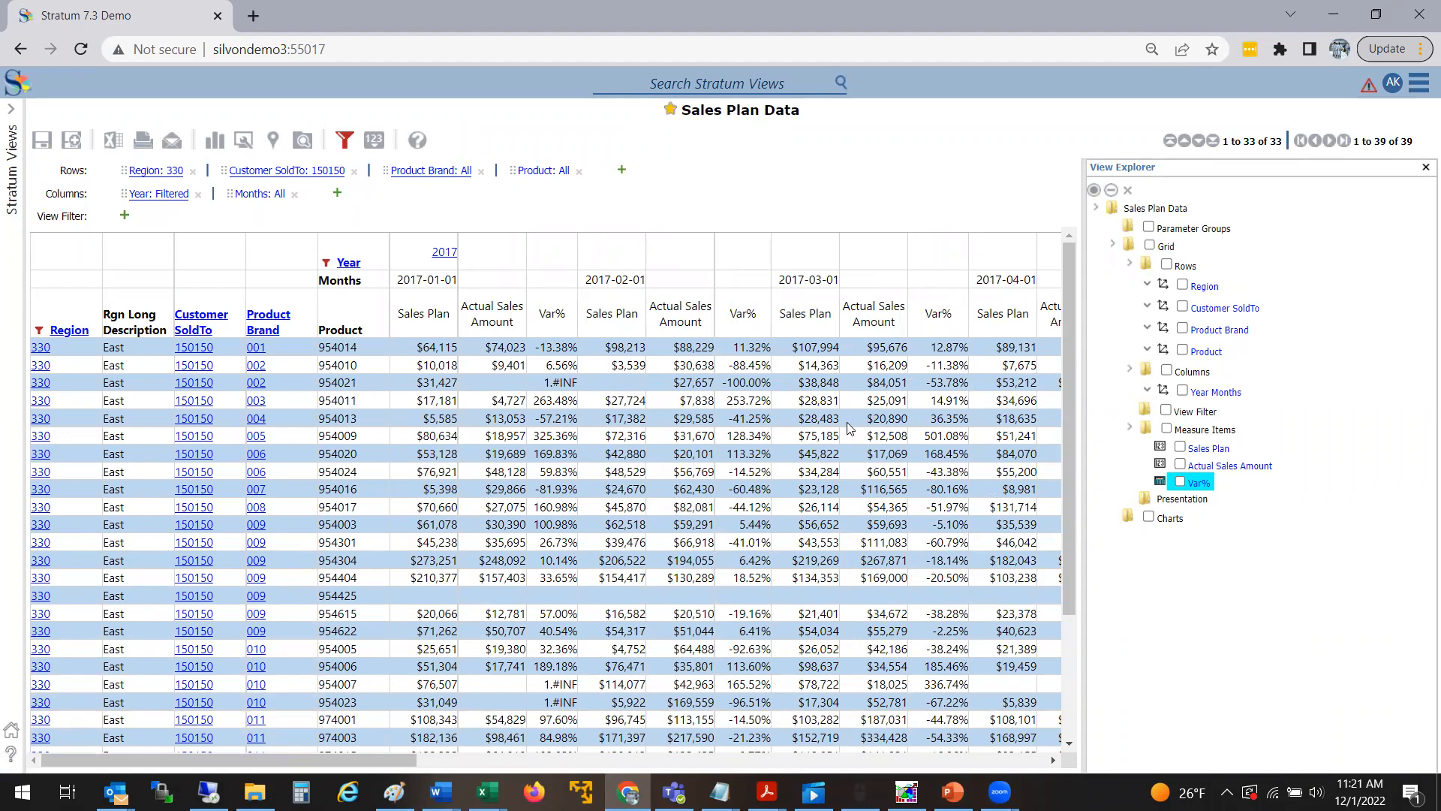
# - Compare the Sales Plan, Actual Sales Amount and Var% values of several products for 2017-01-01, down to the Grand Total row
pyautogui.click(494, 565)
pyautogui.click(417, 562)
pyautogui.click(548, 565)
pyautogui.moveTo(1079, 508); pyautogui.dragTo(1095, 597)
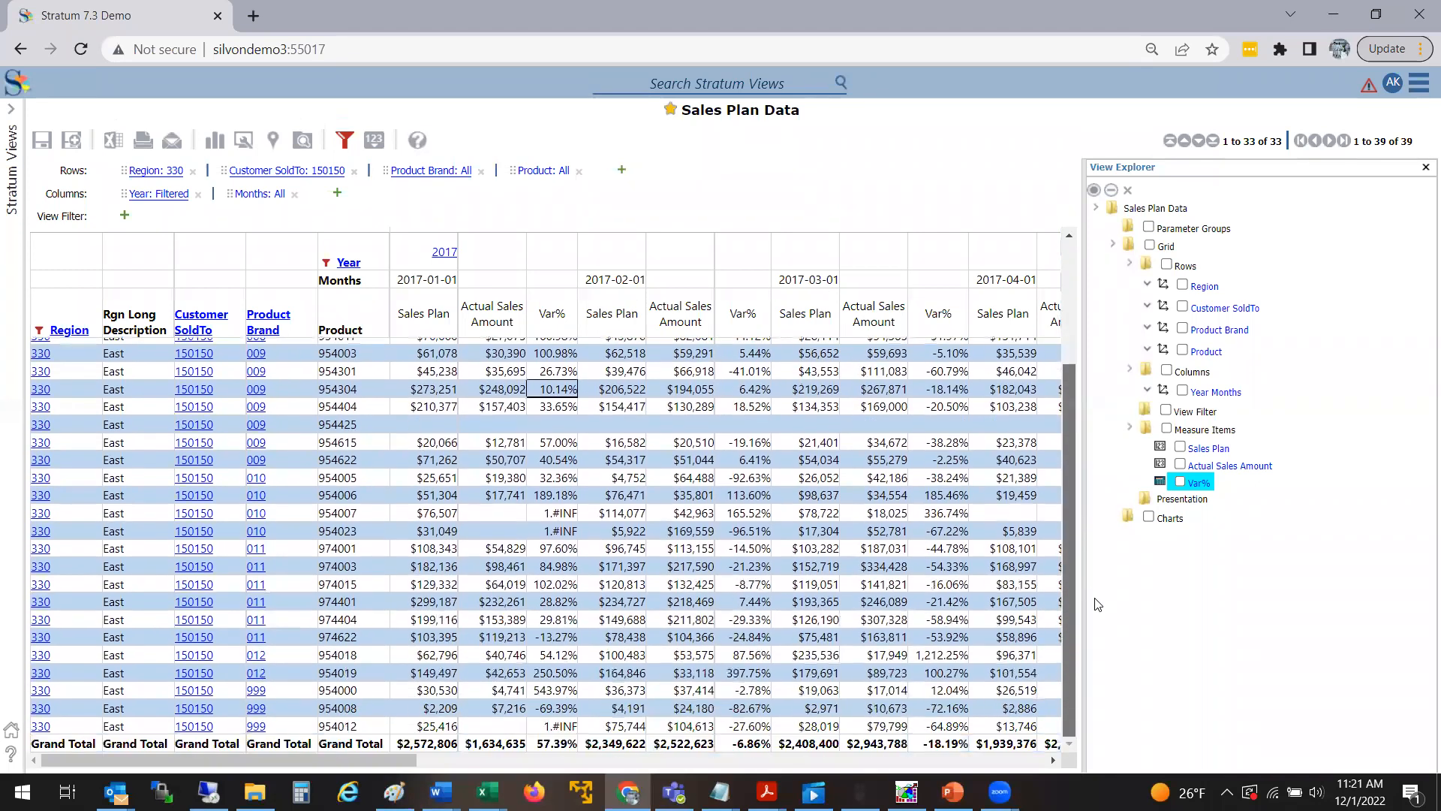
pyautogui.click(553, 496)
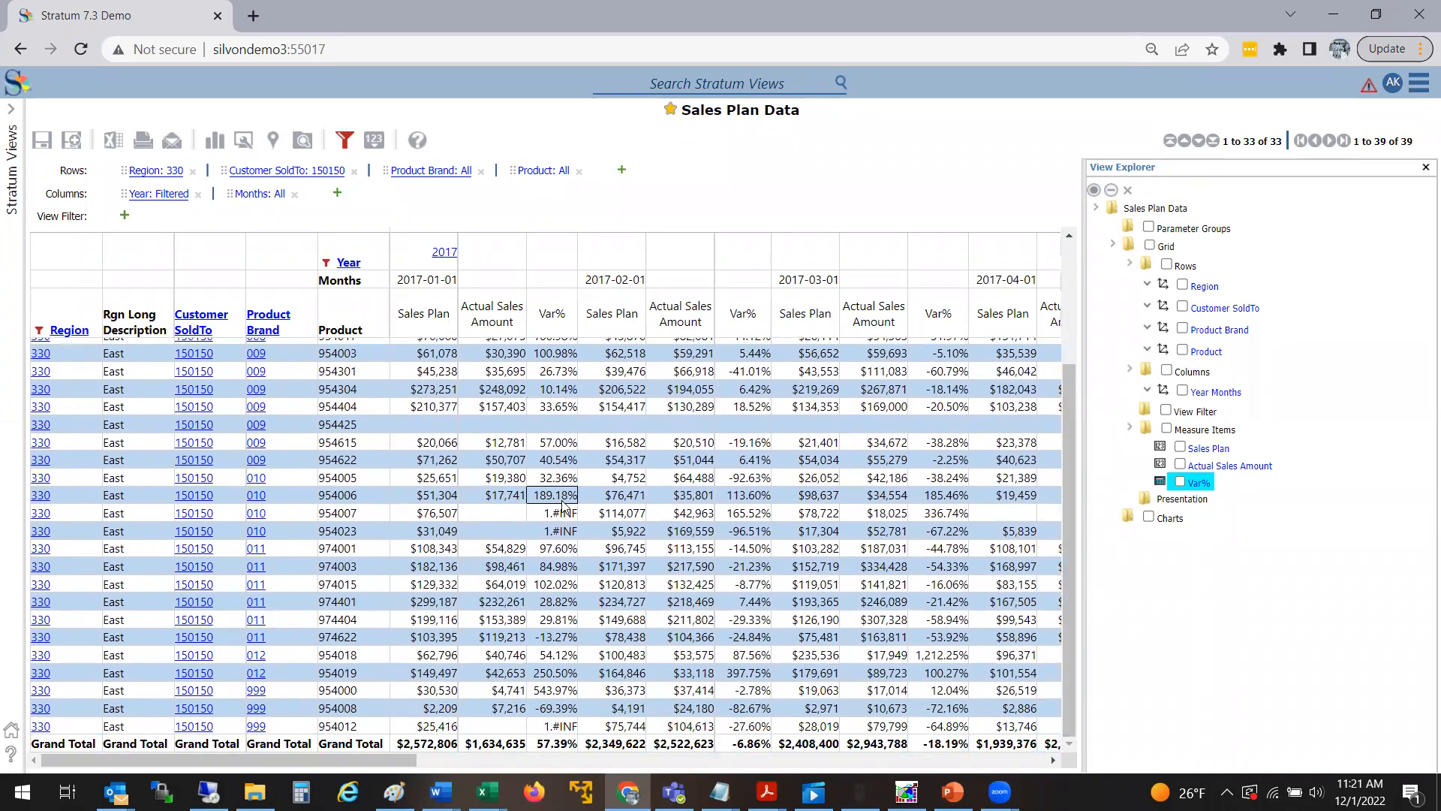
pyautogui.click(548, 675)
pyautogui.click(1072, 350)
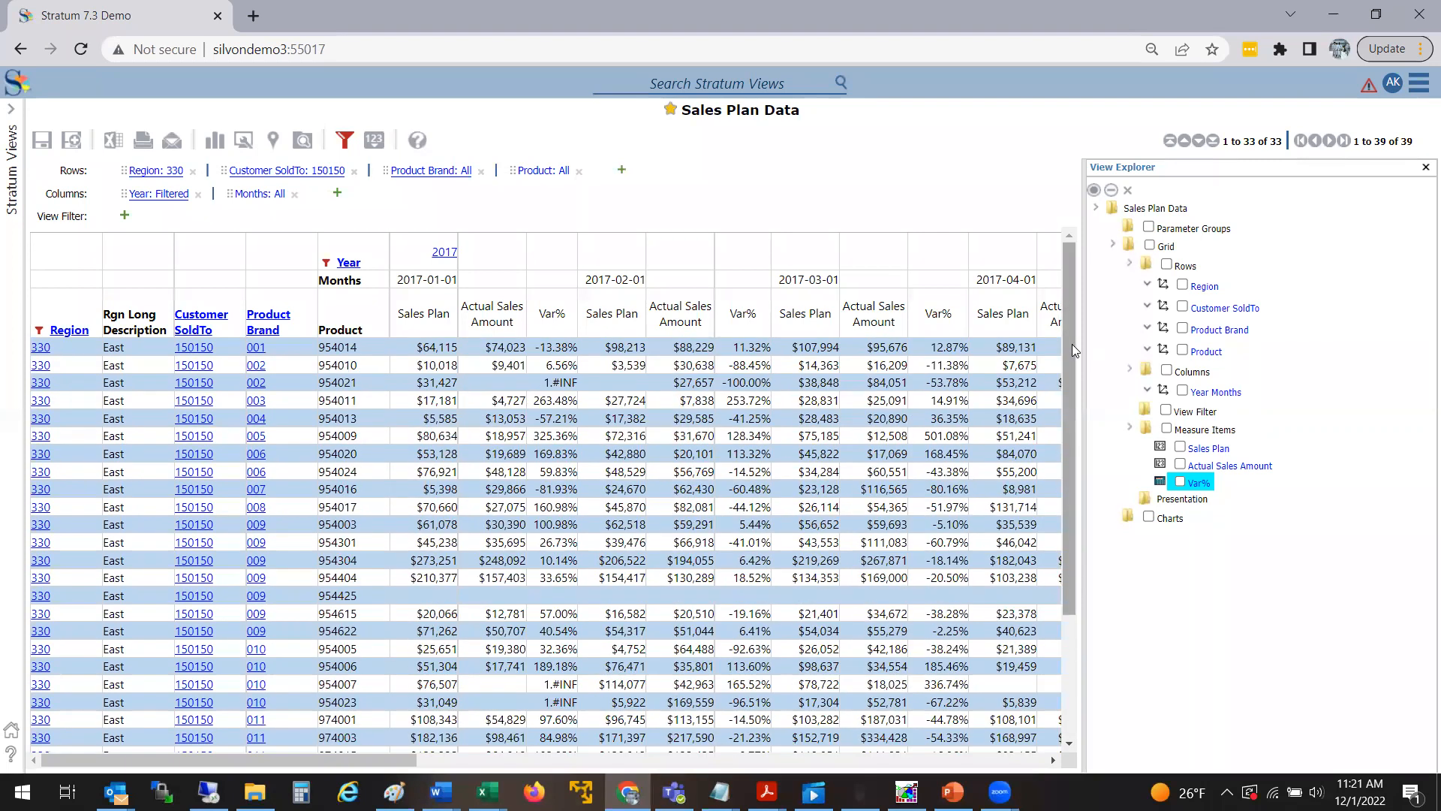
# - Apply the global Forecast Accuracy conditional format to the Var% measure item through its properties
pyautogui.rightClick(549, 319)
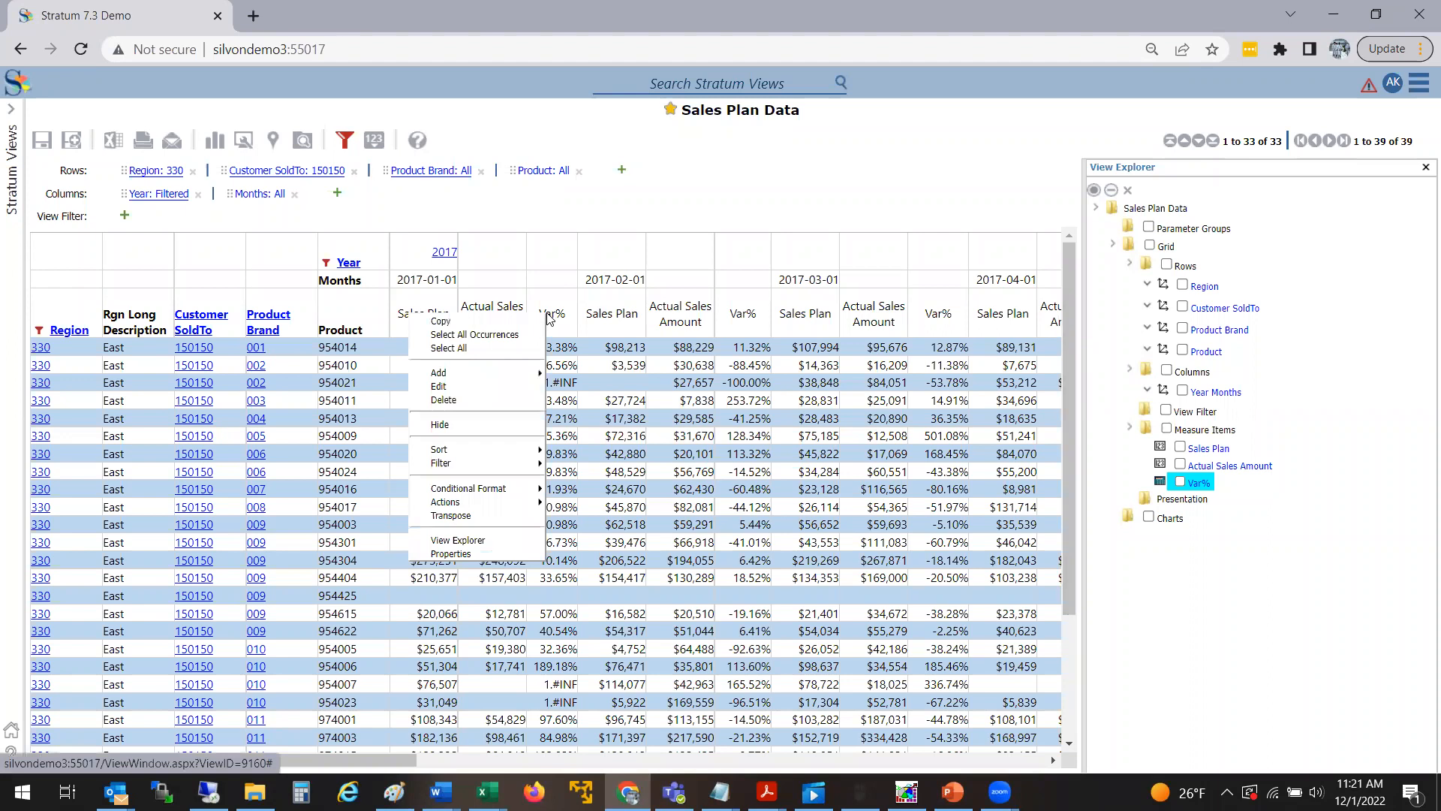
pyautogui.click(457, 548)
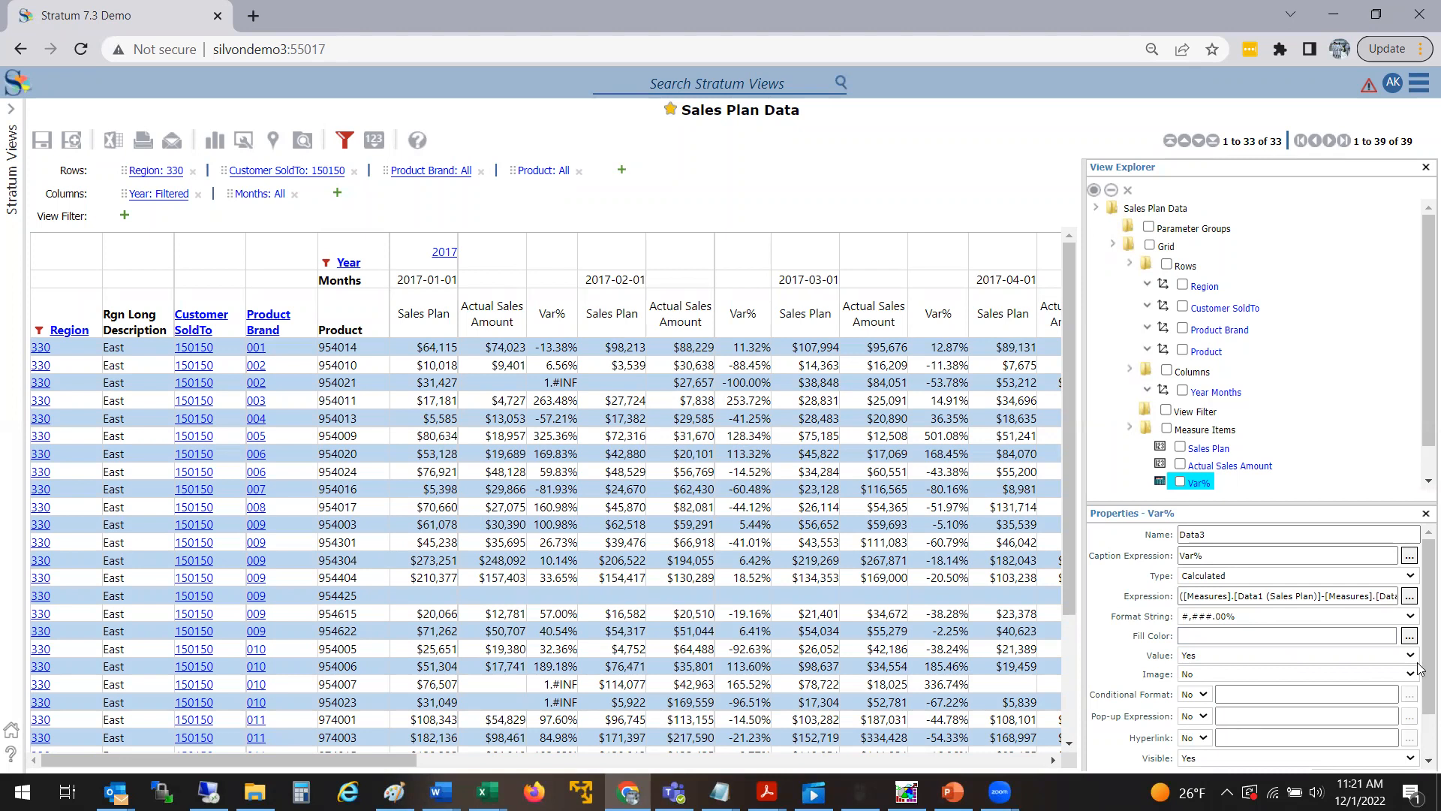
pyautogui.scroll(-1, 1422, 757)
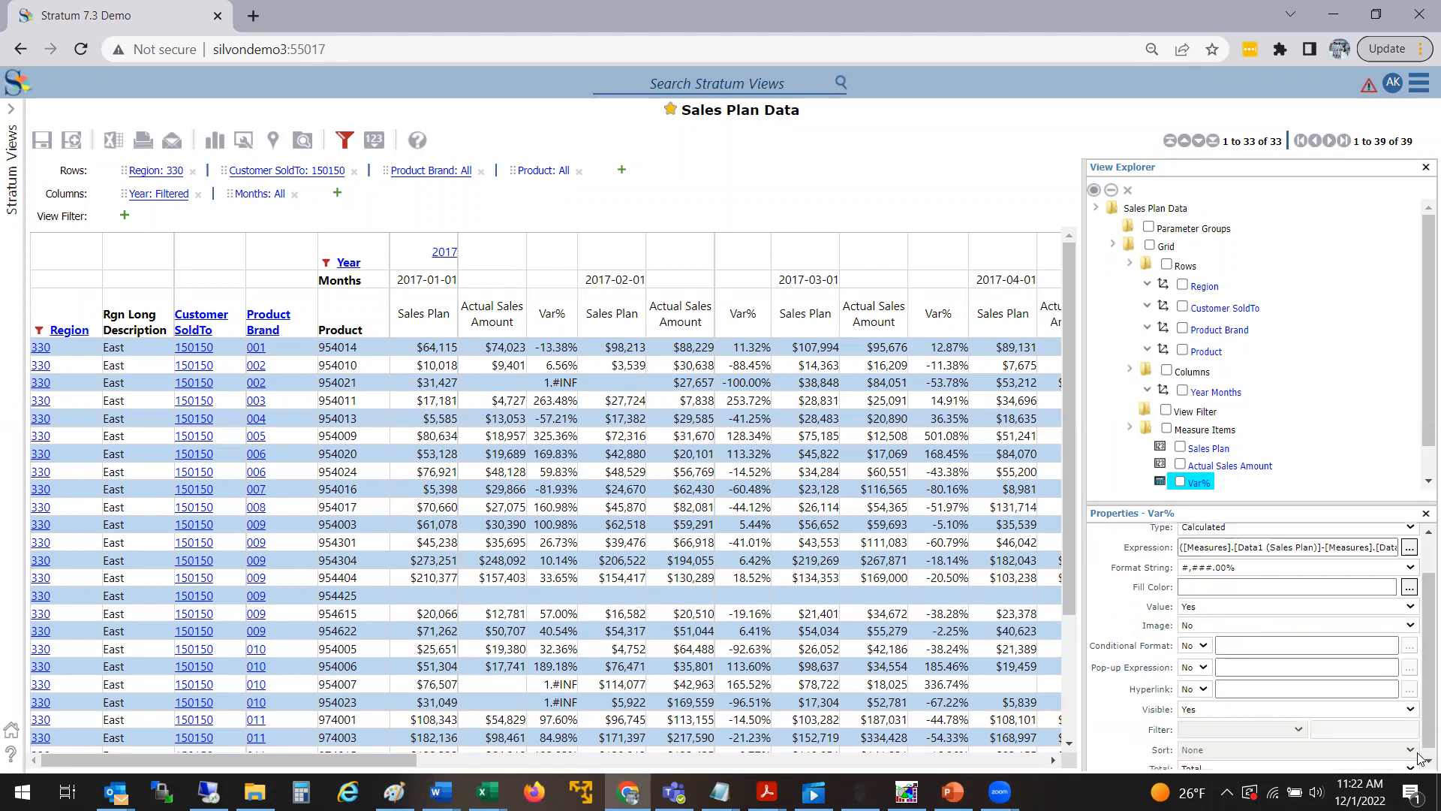
pyautogui.click(1205, 638)
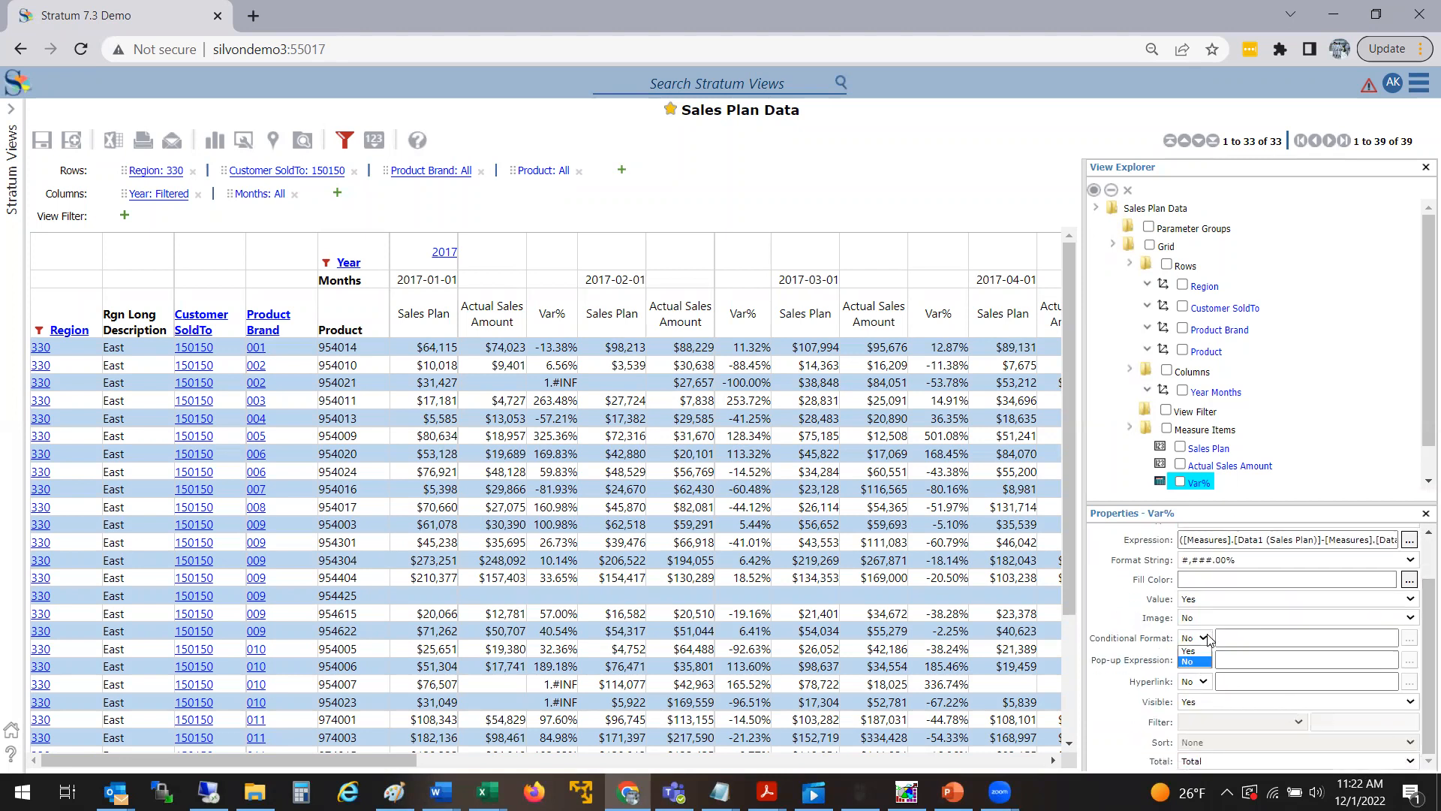
pyautogui.click(1202, 662)
pyautogui.click(1192, 639)
pyautogui.click(1189, 650)
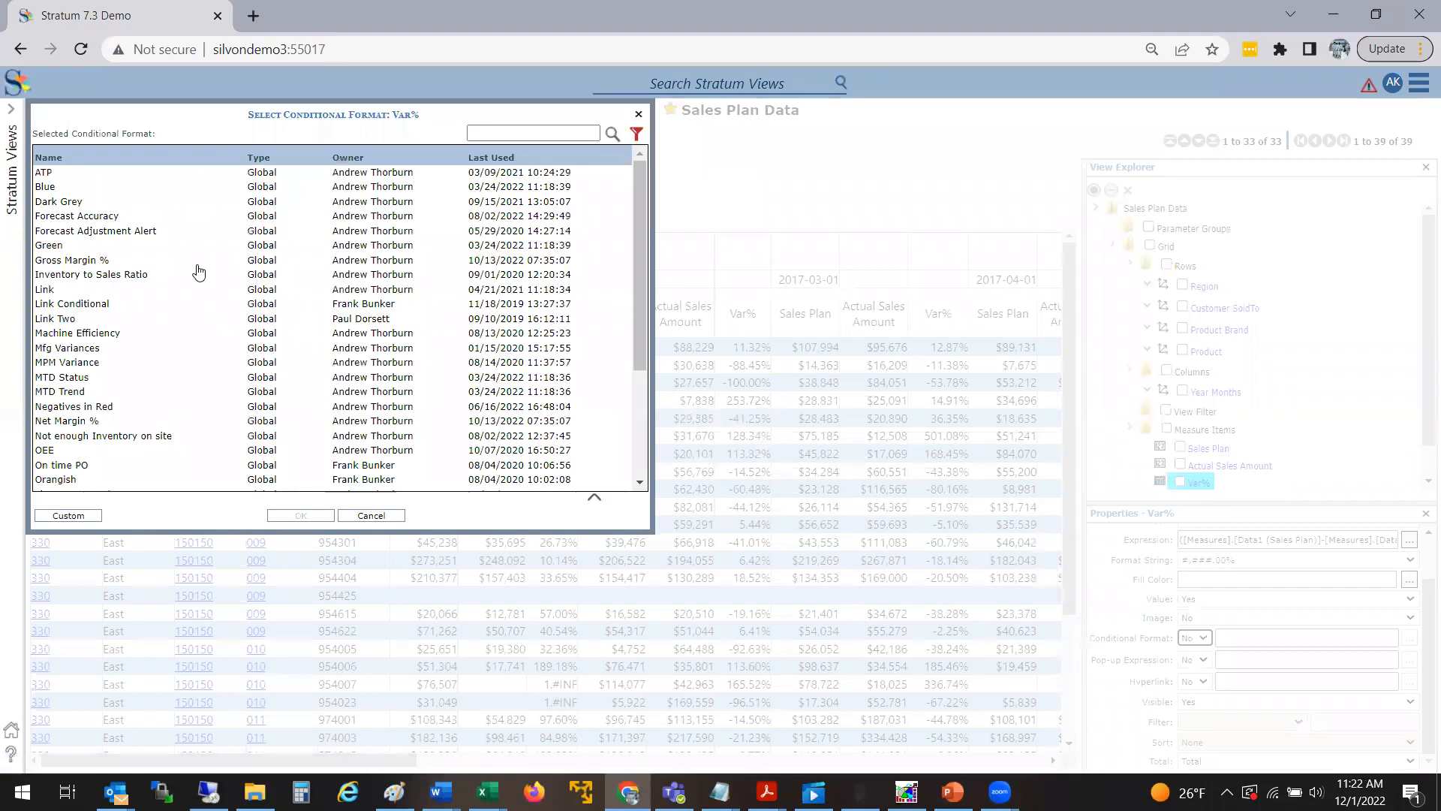
pyautogui.click(133, 220)
pyautogui.click(304, 515)
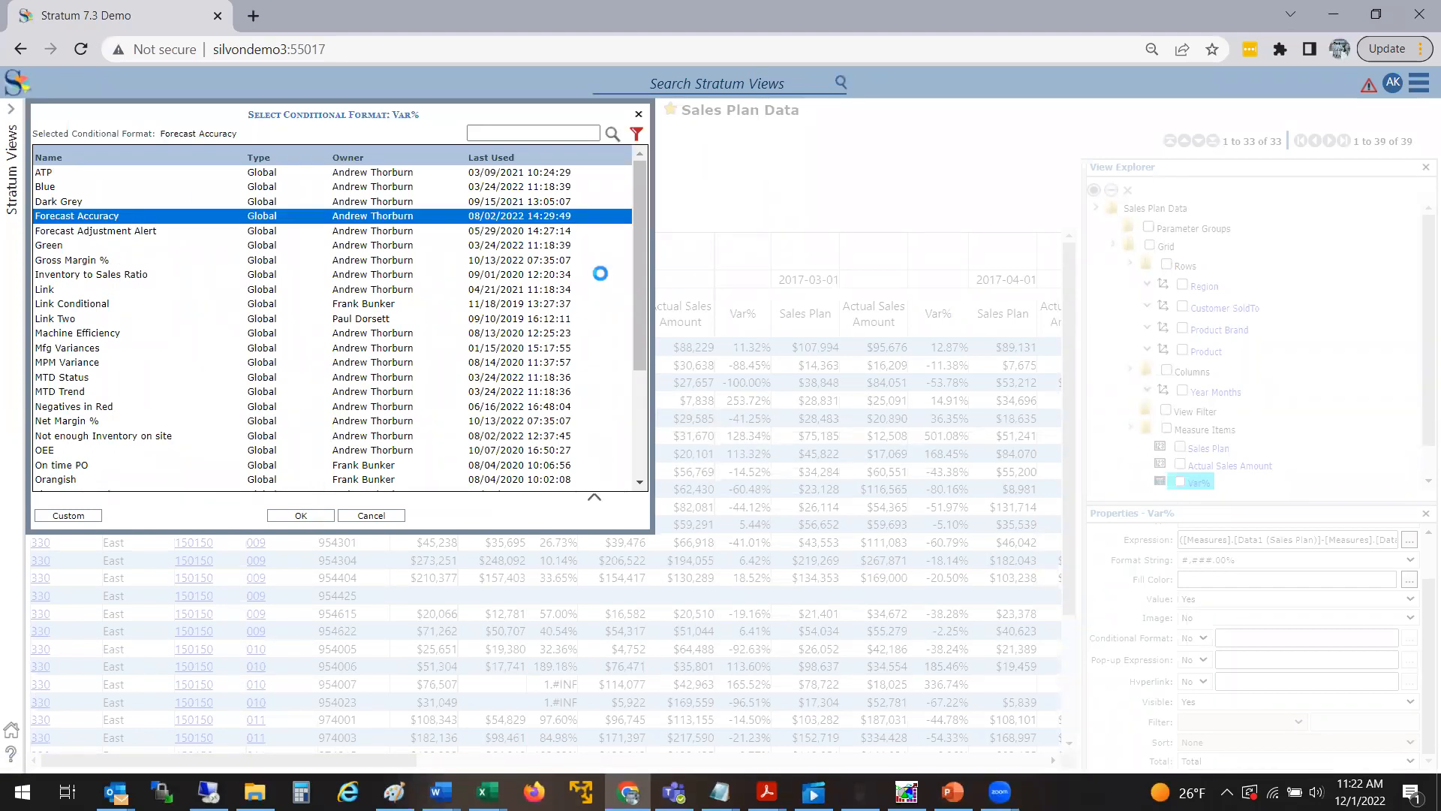
# - Review the conditional format colors in the Var% columns for all product rows and the Grand Total
pyautogui.click(522, 447)
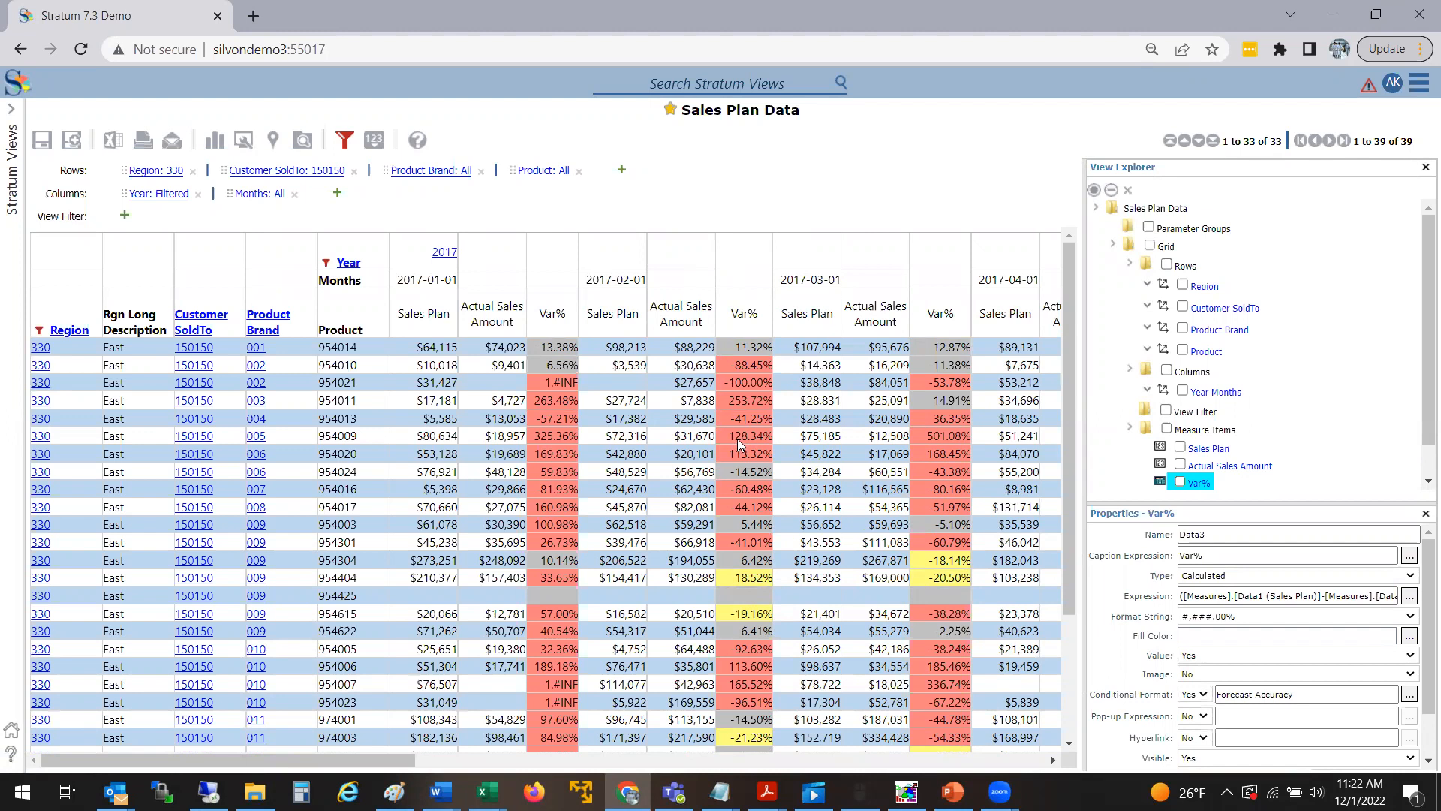
pyautogui.scroll(-3, 1040, 425)
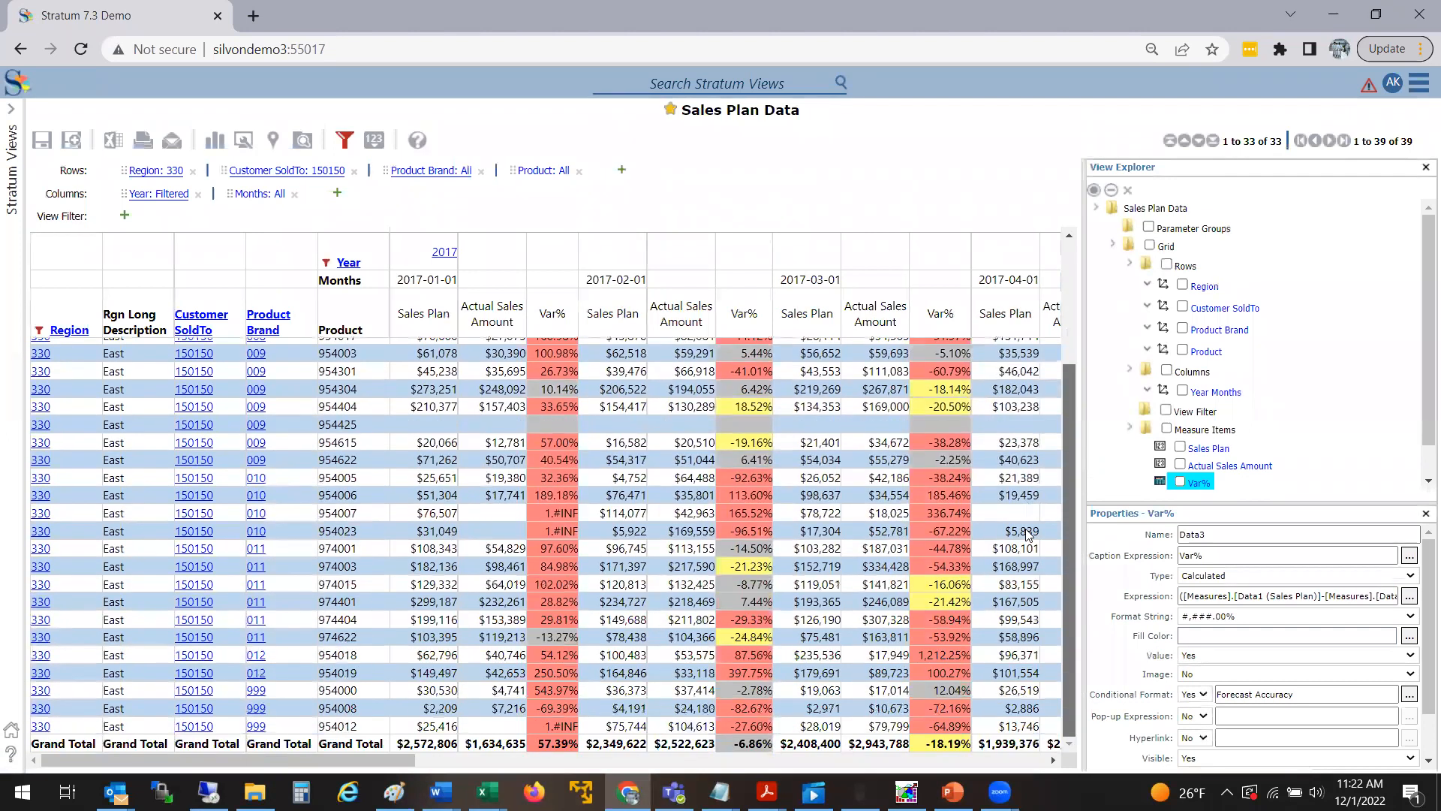
pyautogui.scroll(4, 1057, 452)
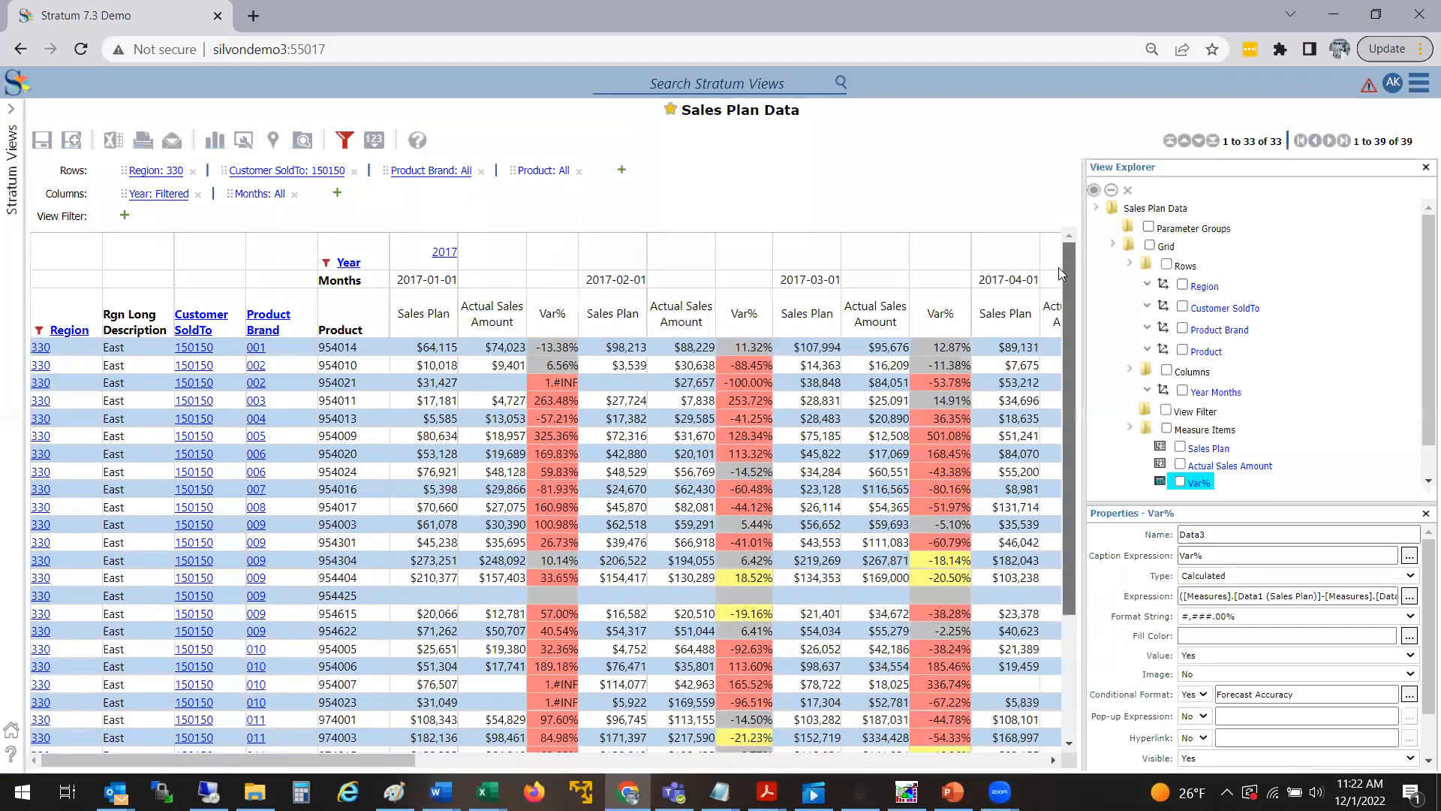